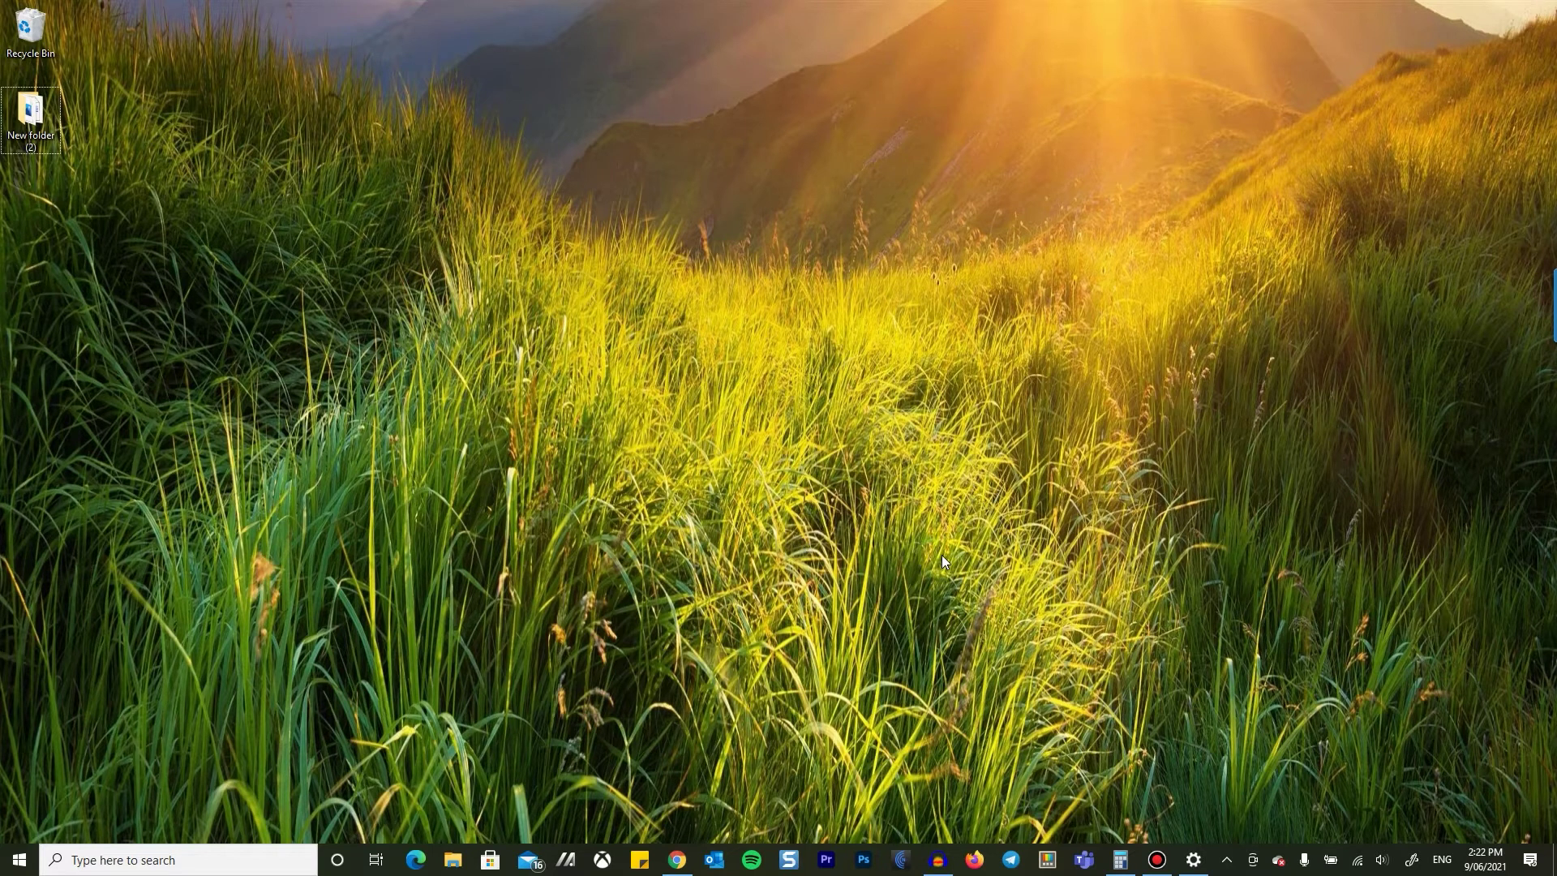
- Bring up the list of available Wi-Fi networks and examine the Wi-Fi and Airplane mode switches
left_click(1358, 858)
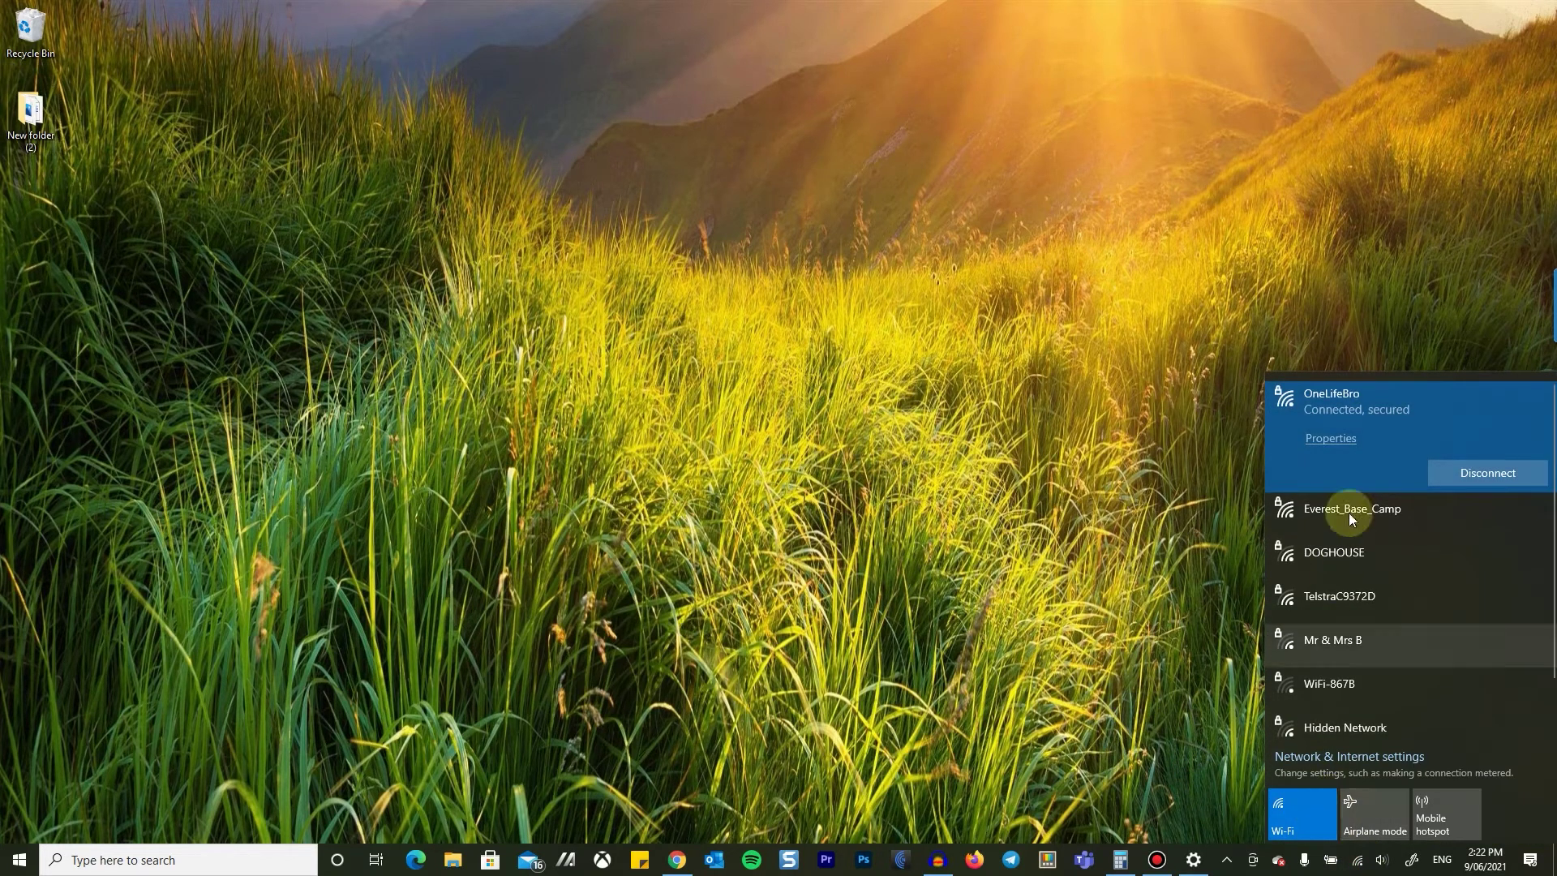
key("Escape")
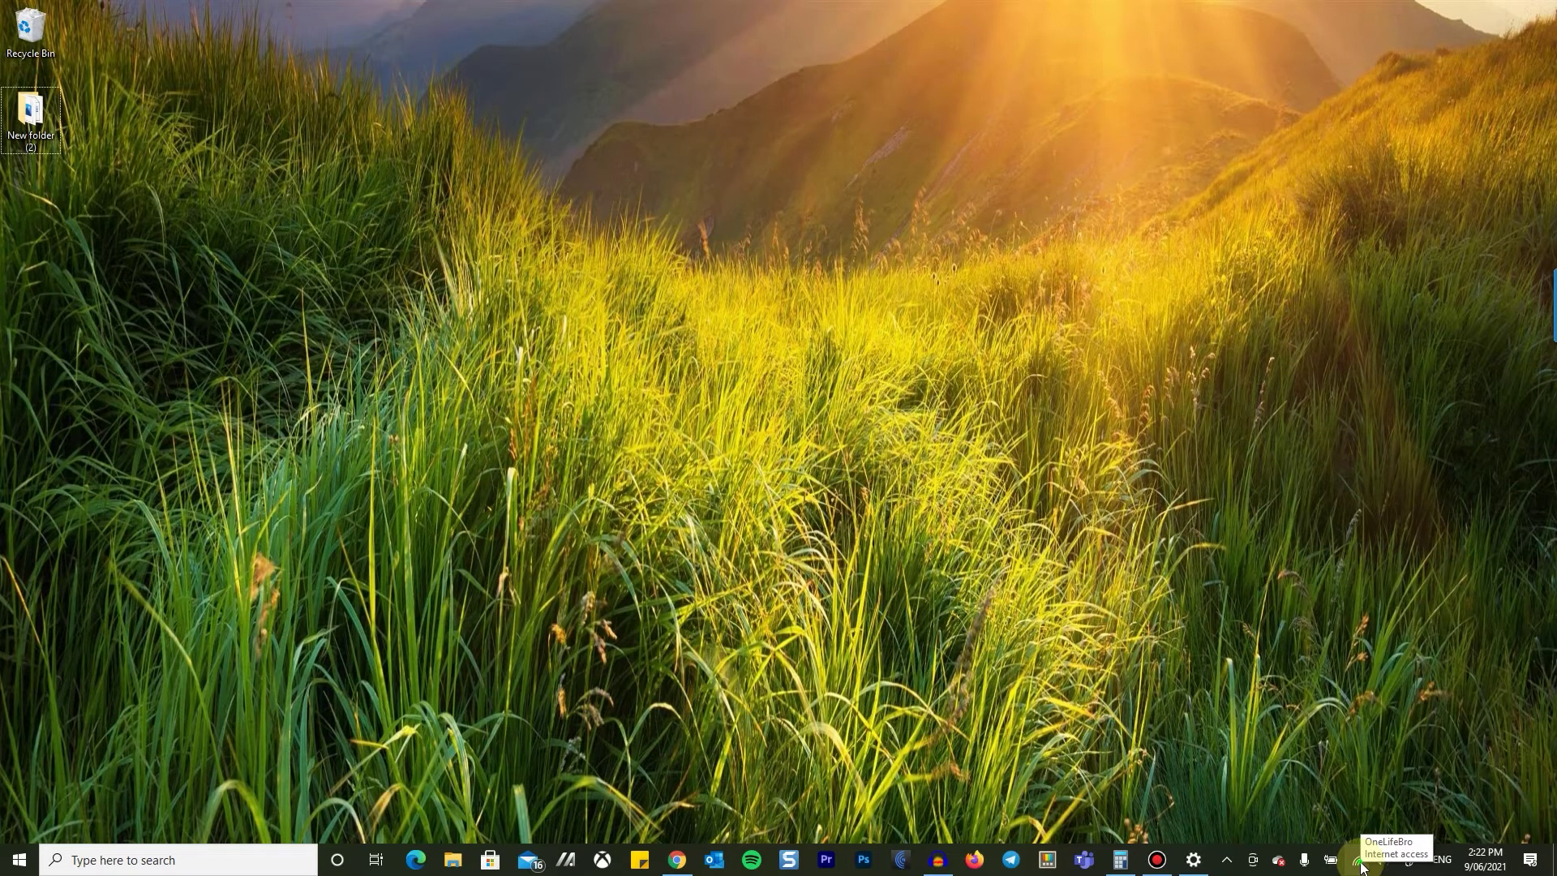
left_click(1361, 866)
left_click(1301, 811)
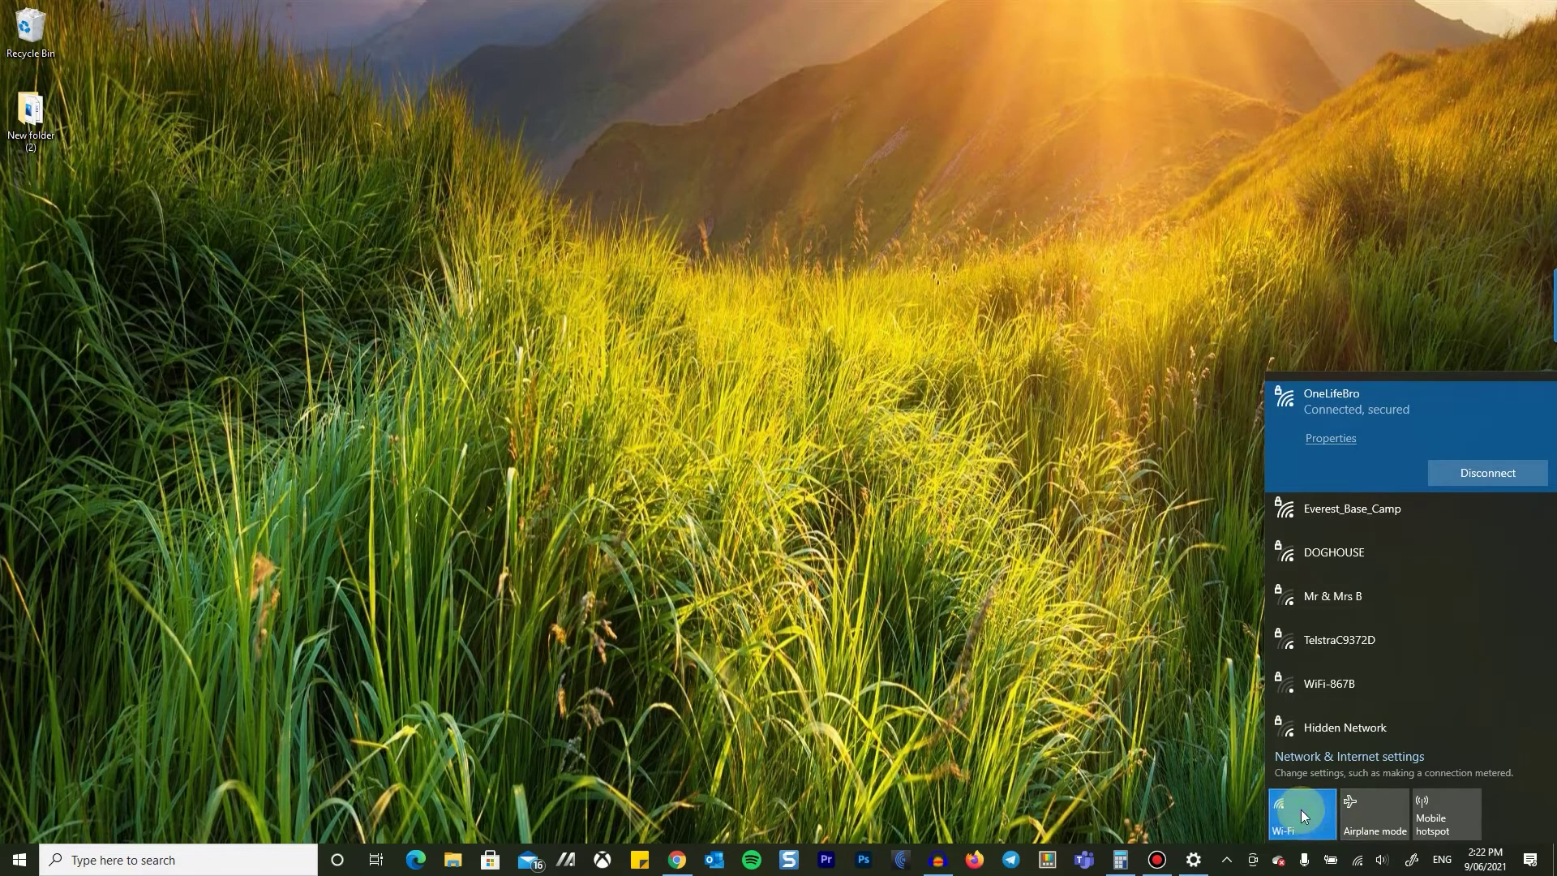
left_click(1365, 811)
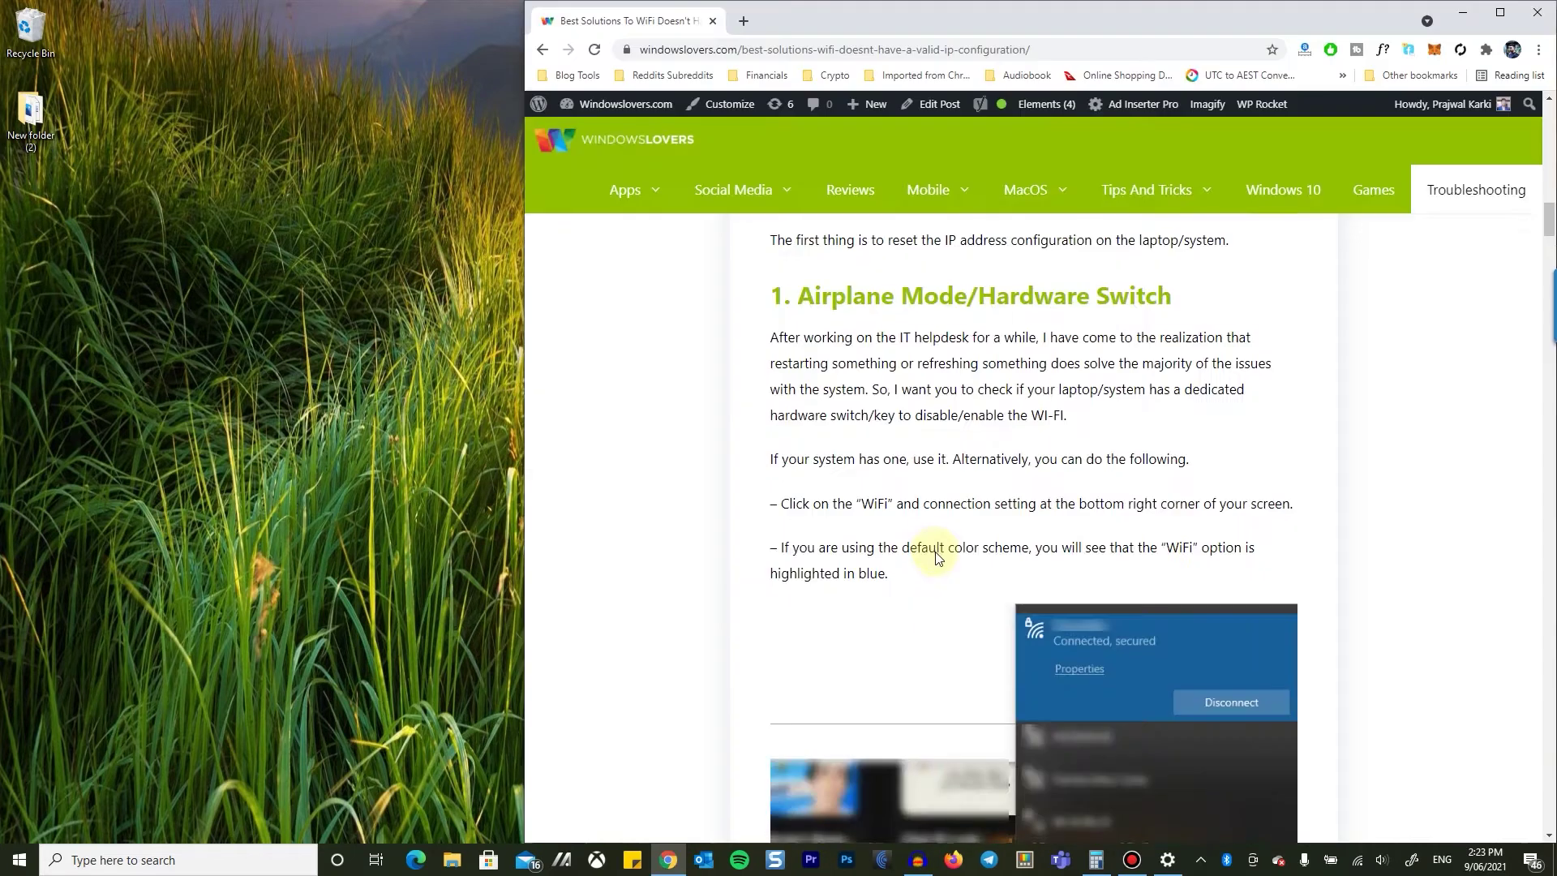
- Read the article as far as its Reset Network Settings section, minimize the browser and refresh the desktop
scroll(1102, 446, "down", 15)
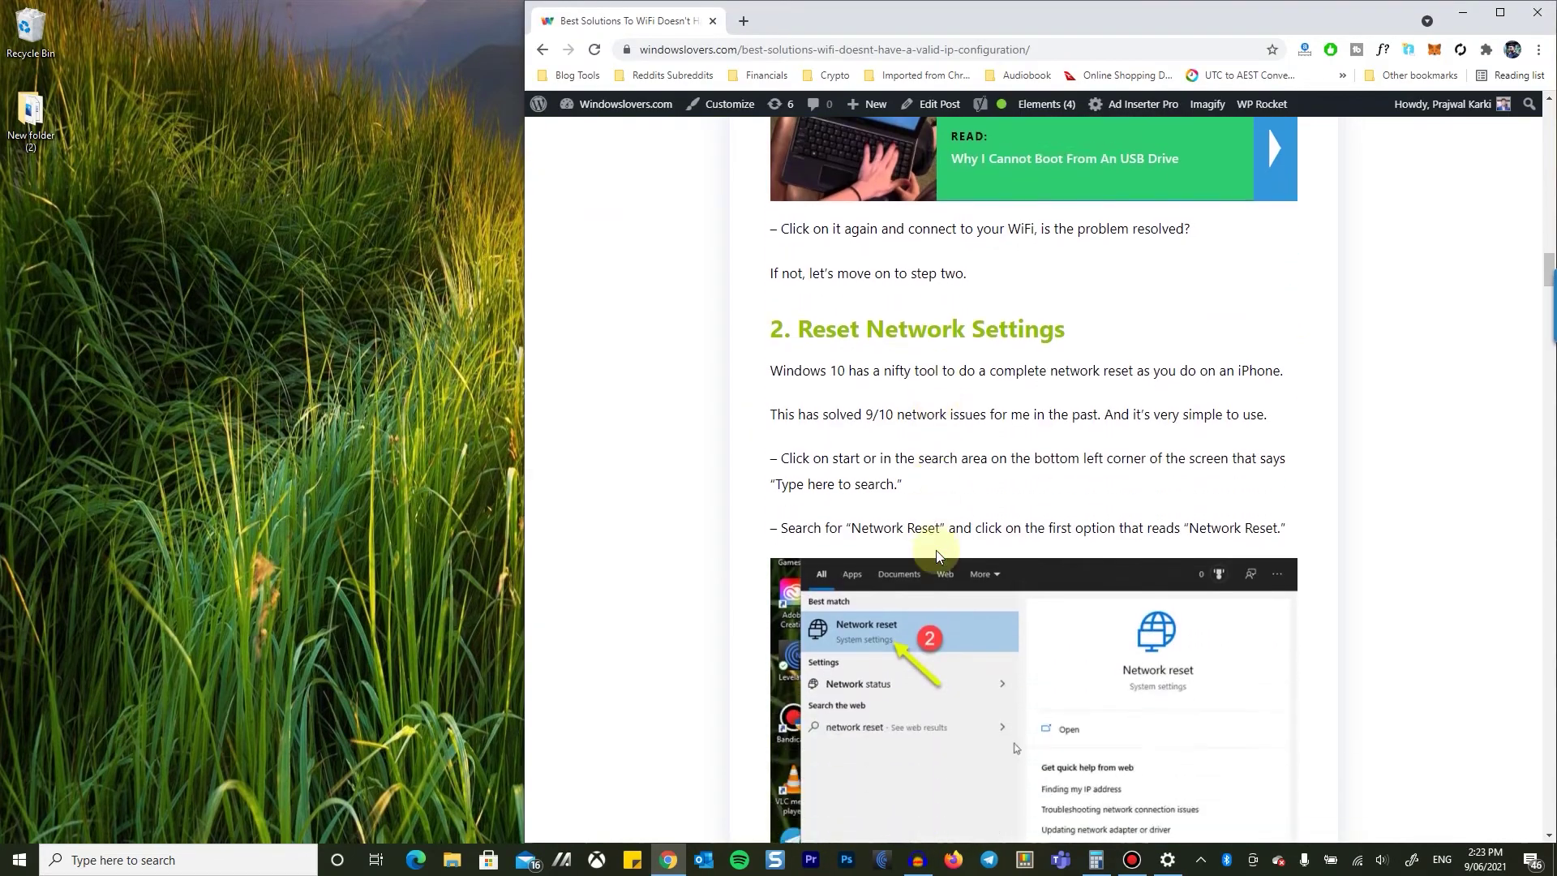
left_click(1463, 12)
right_click(597, 499)
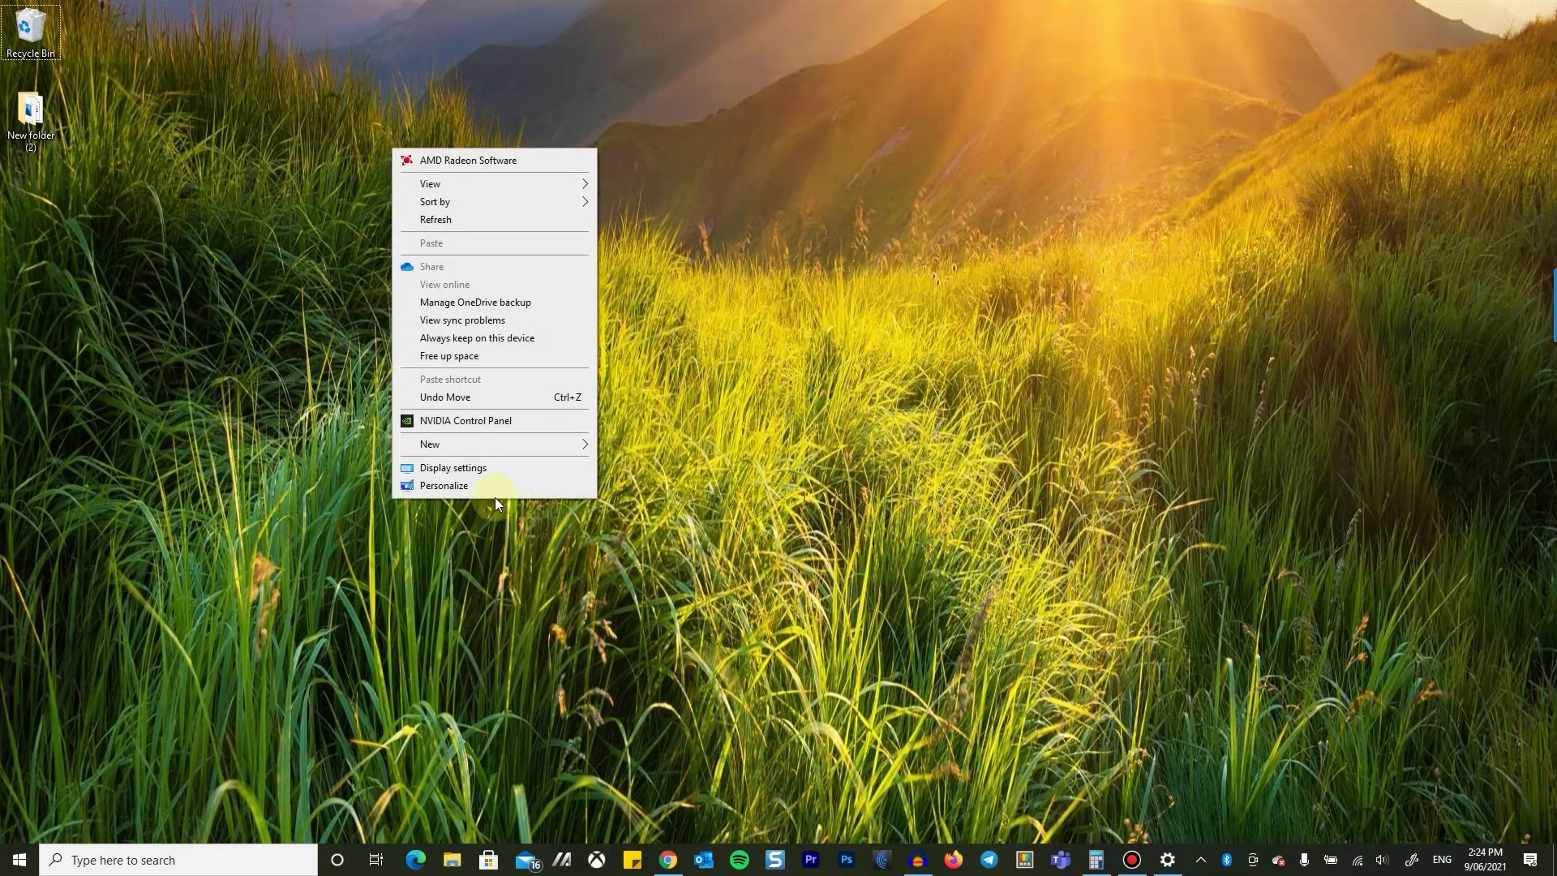
left_click(435, 218)
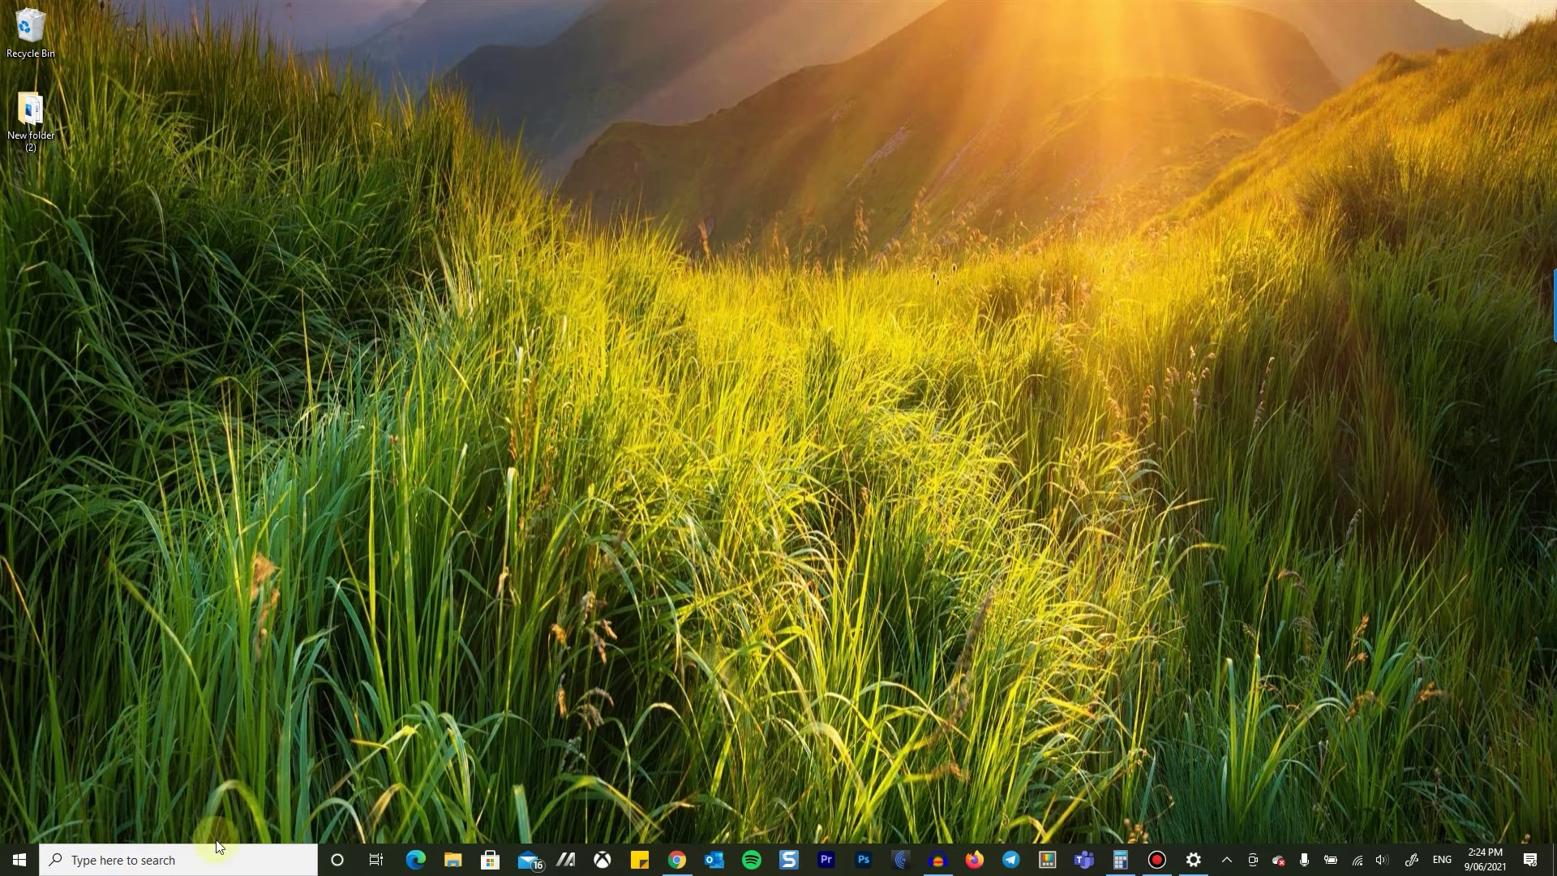
- Search Windows for "net" and open the Network reset settings page to examine its reset option
left_click(206, 860)
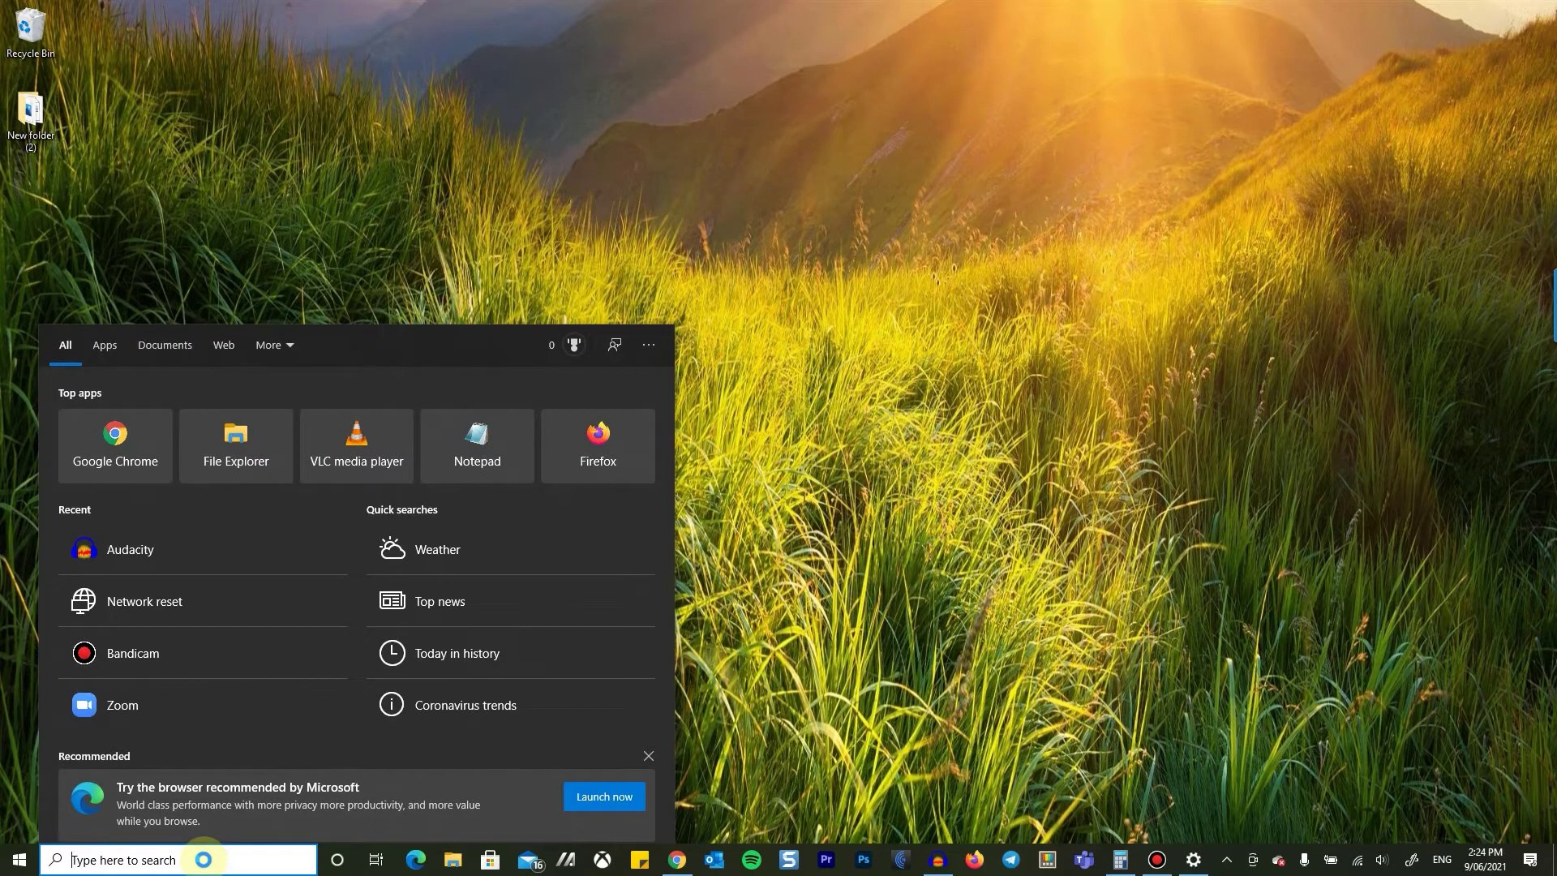
type("net")
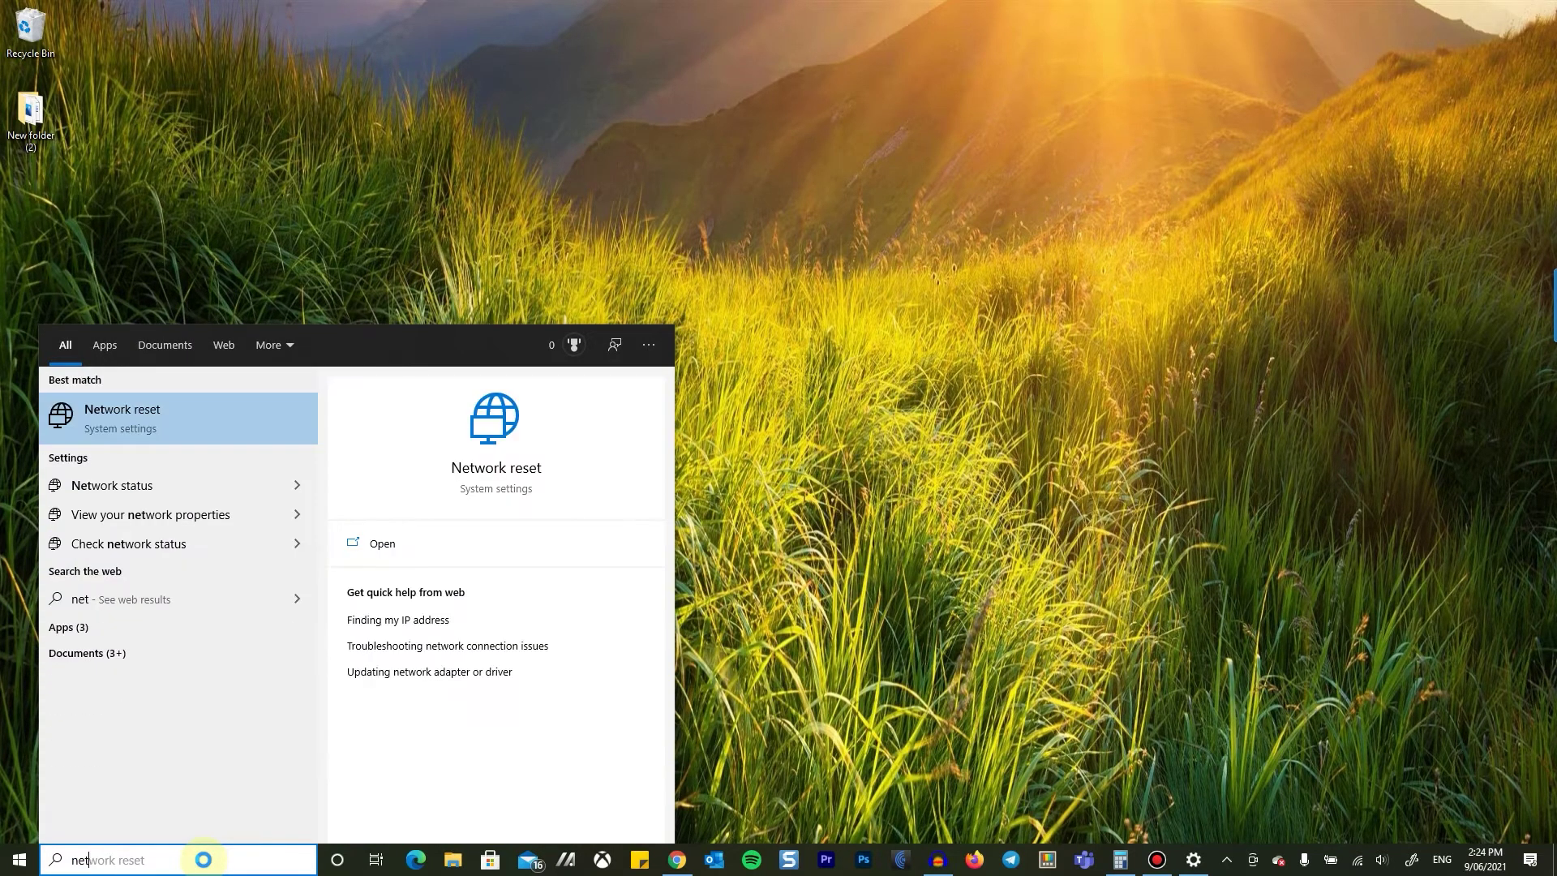
left_click(225, 418)
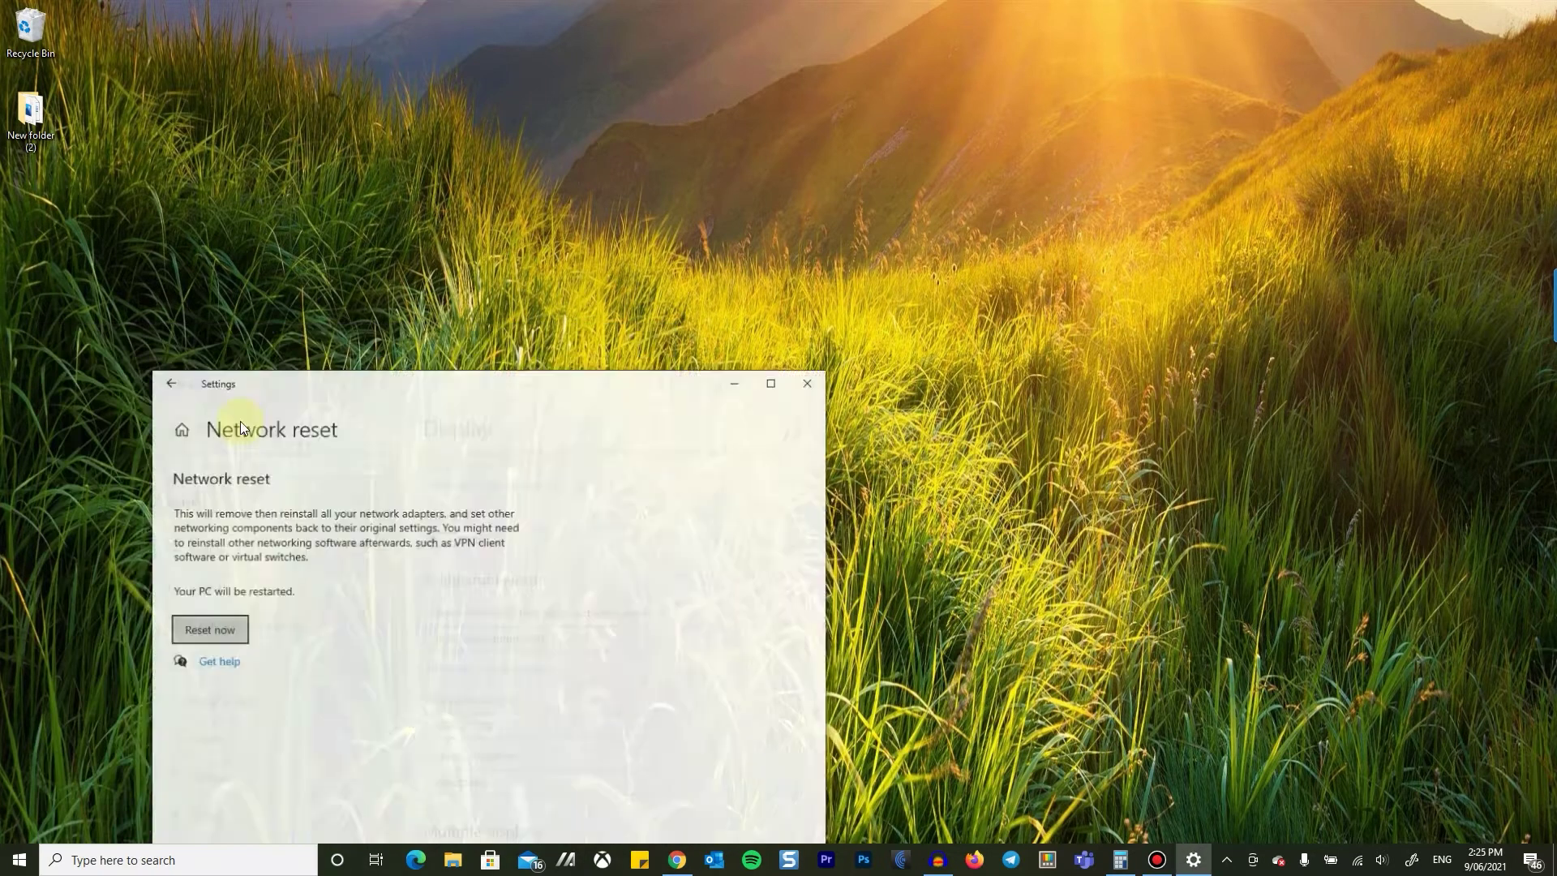
left_click_drag(534, 387, 673, 163)
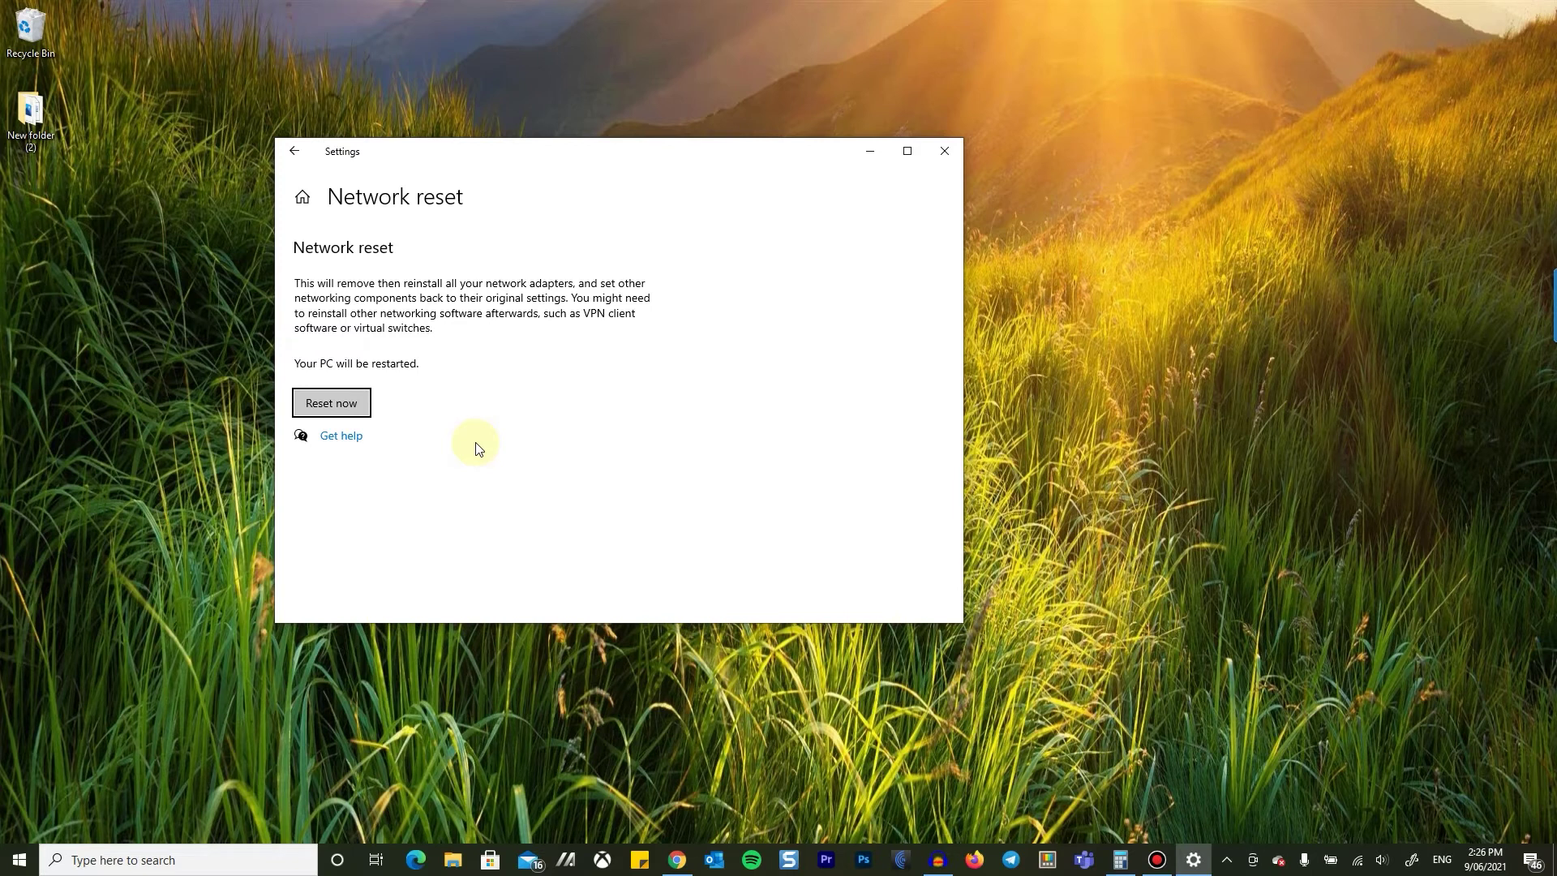
left_click(337, 403)
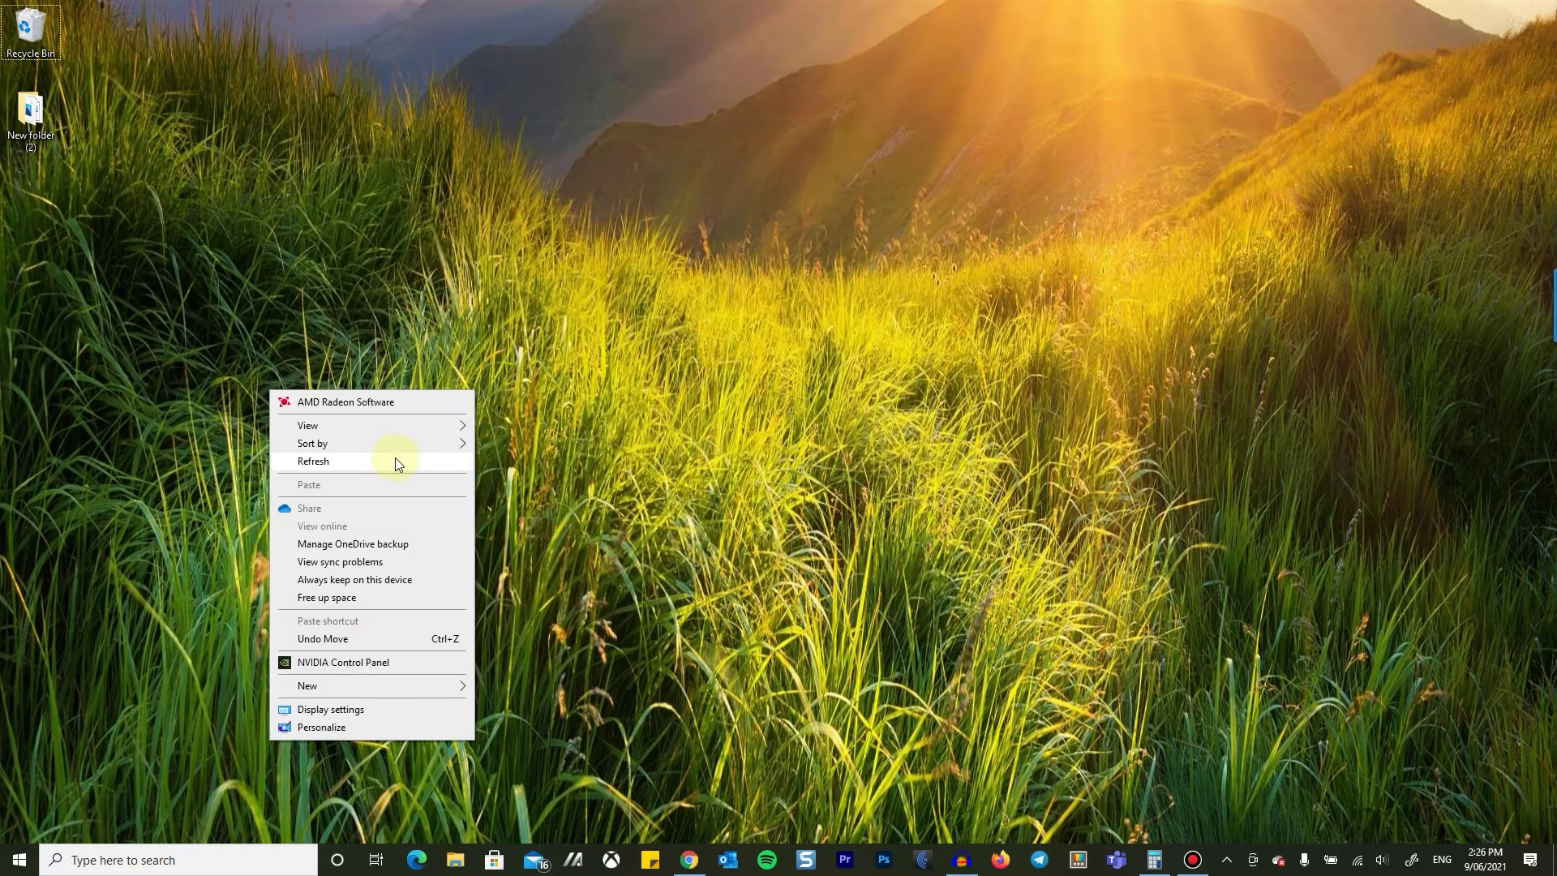
left_click(393, 455)
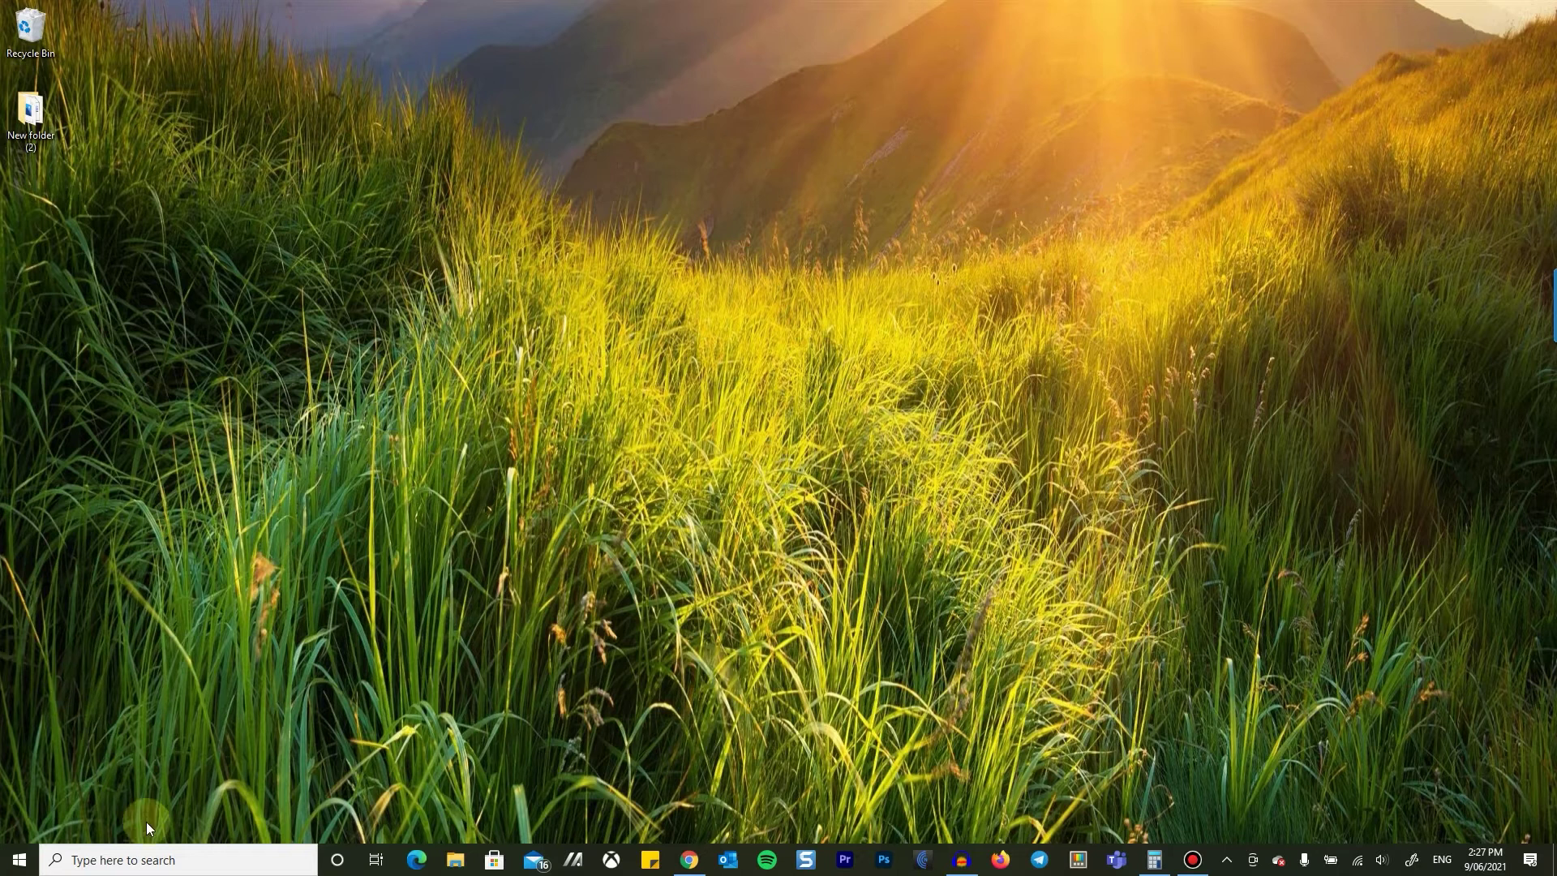
- Search Windows for "cmd", run Command Prompt as administrator and move its window to the middle of the desktop
left_click(122, 858)
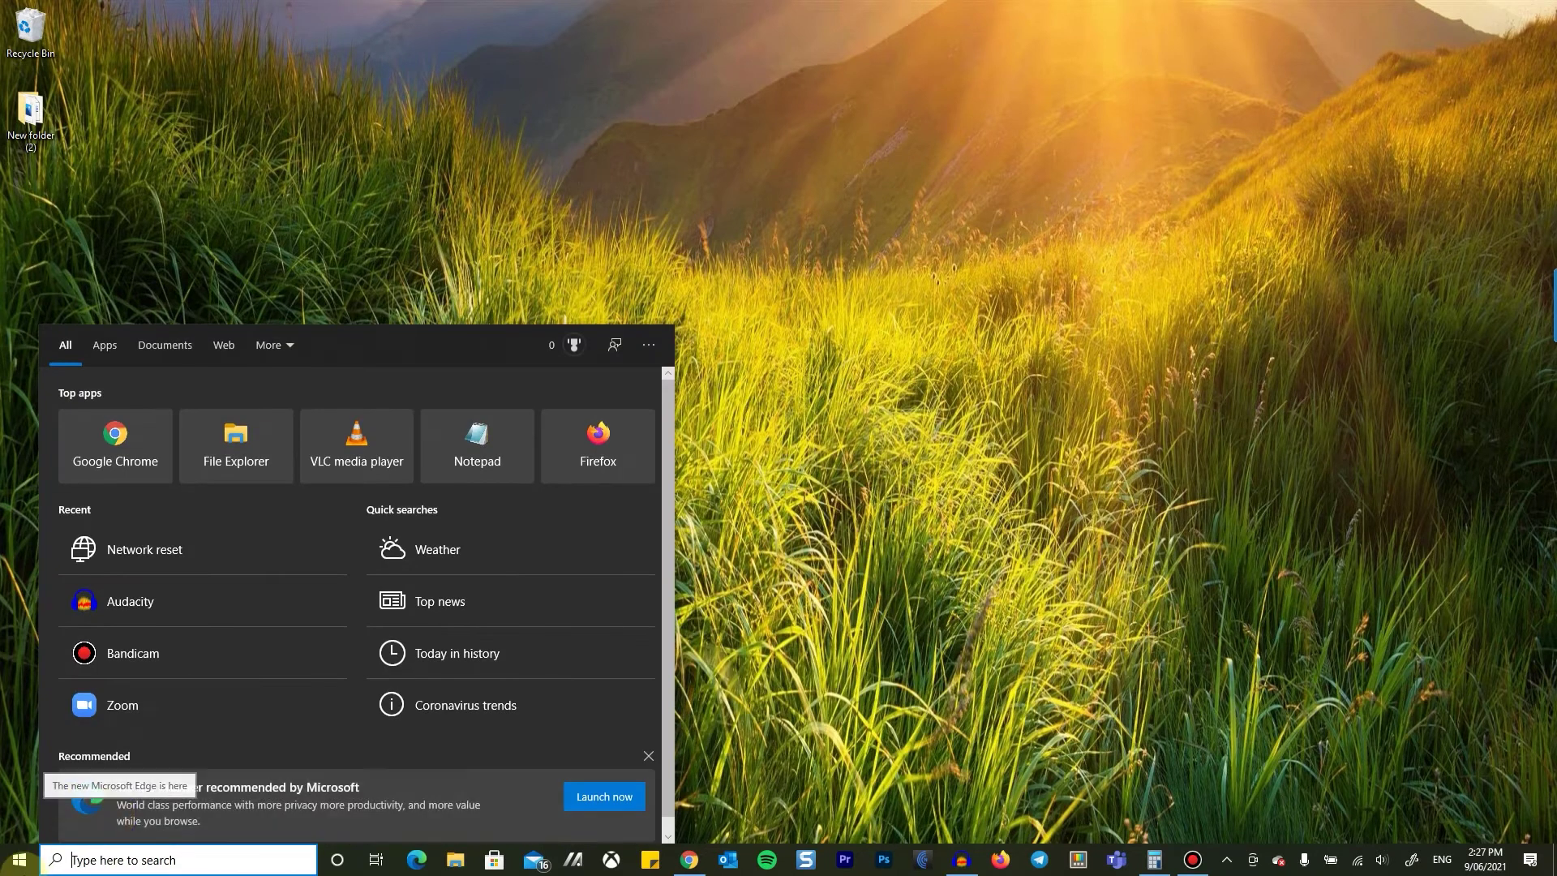
left_click(17, 860)
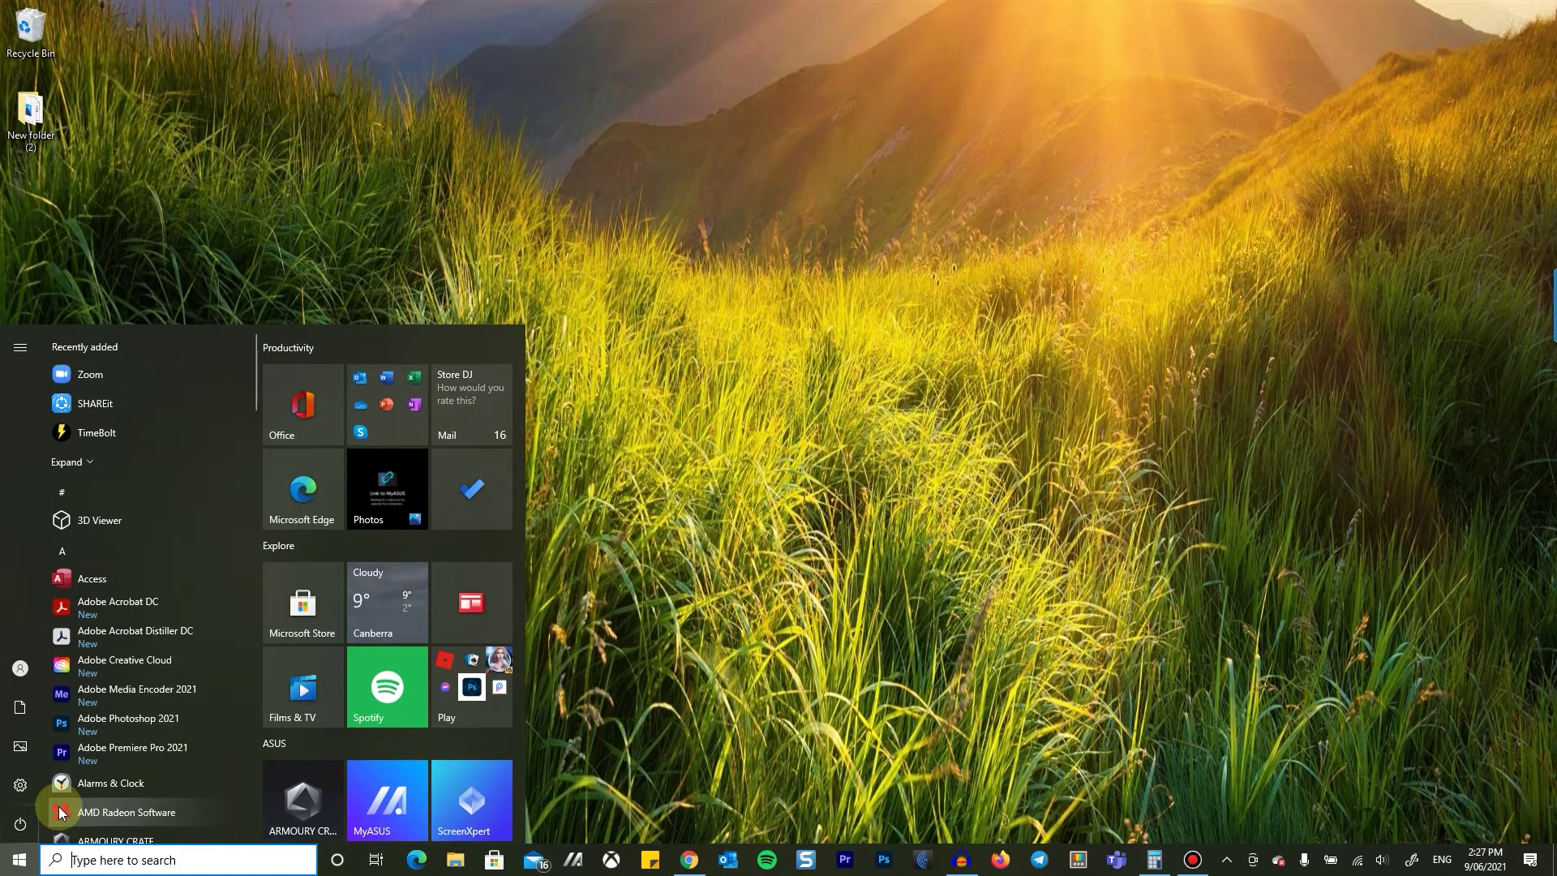
type("cmd")
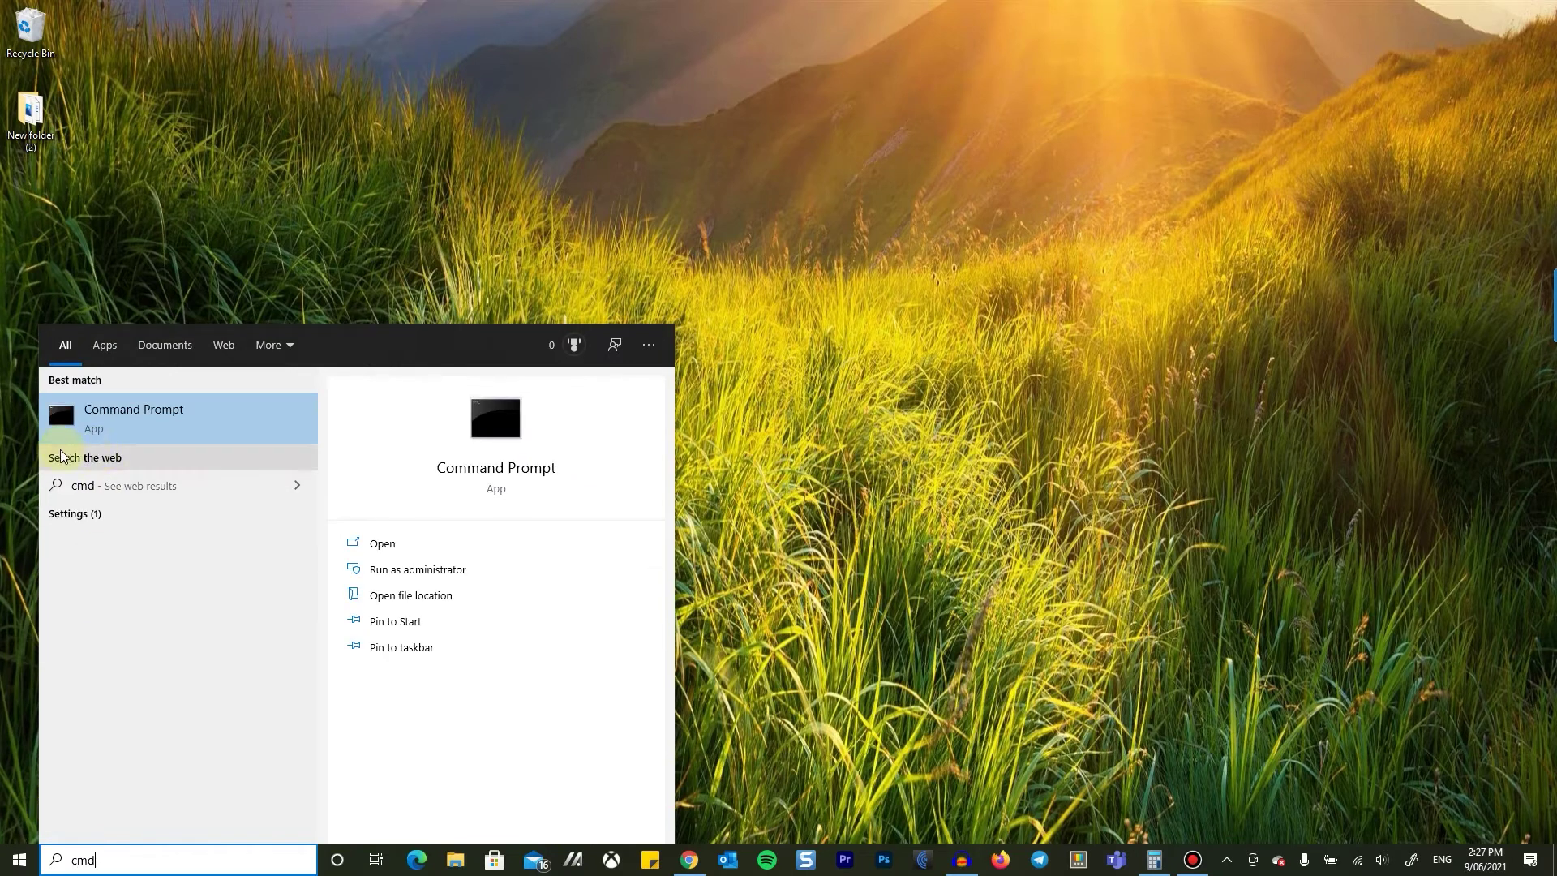
right_click(165, 426)
left_click(209, 440)
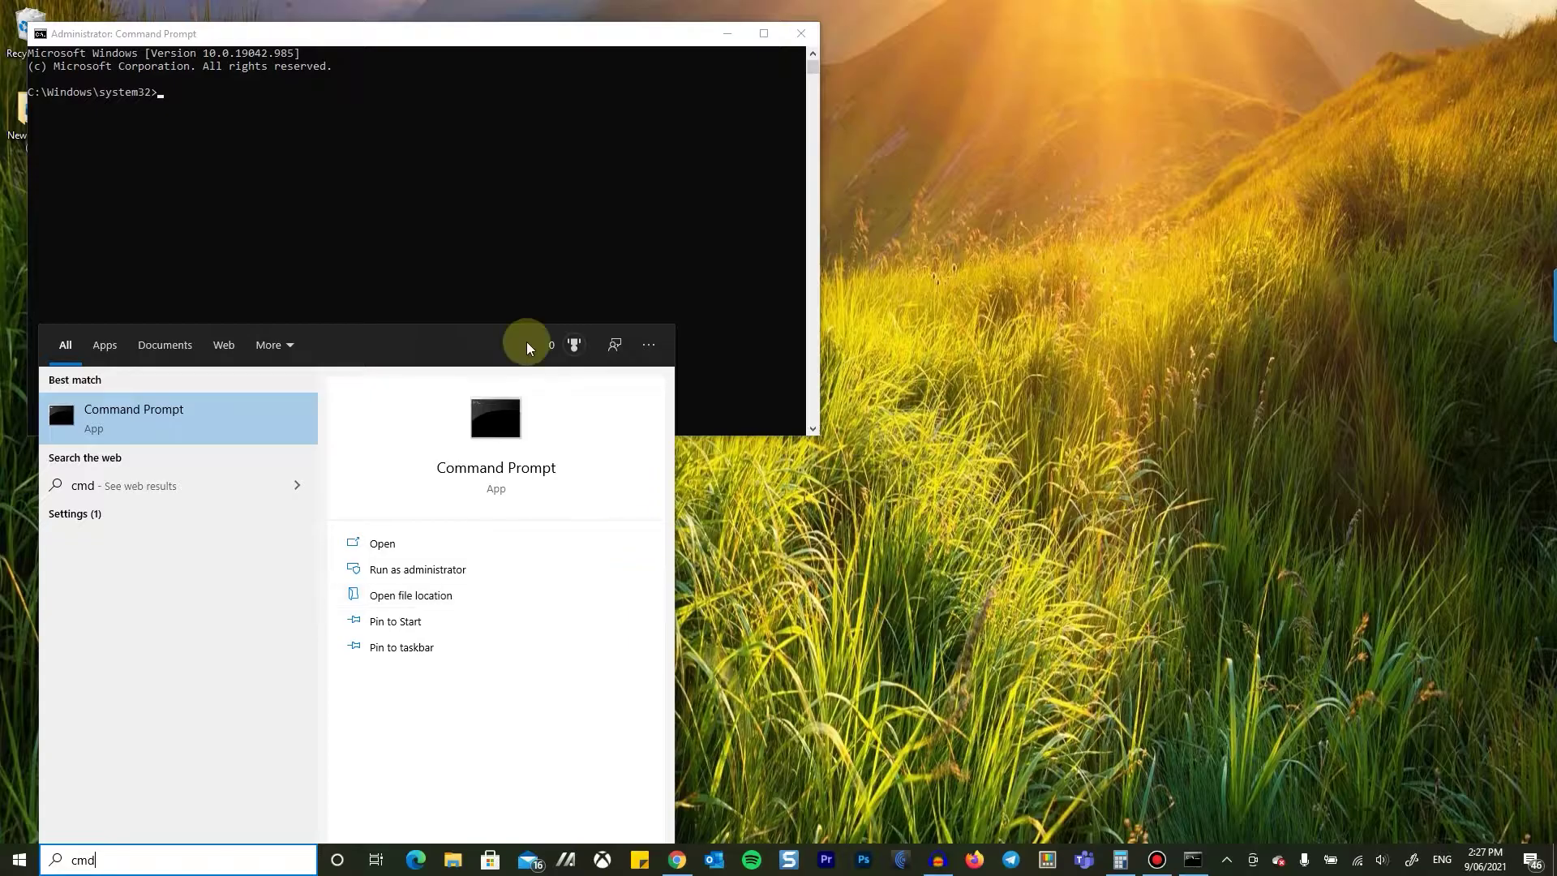
left_click(527, 193)
left_click_drag(312, 44, 595, 253)
left_click(489, 315)
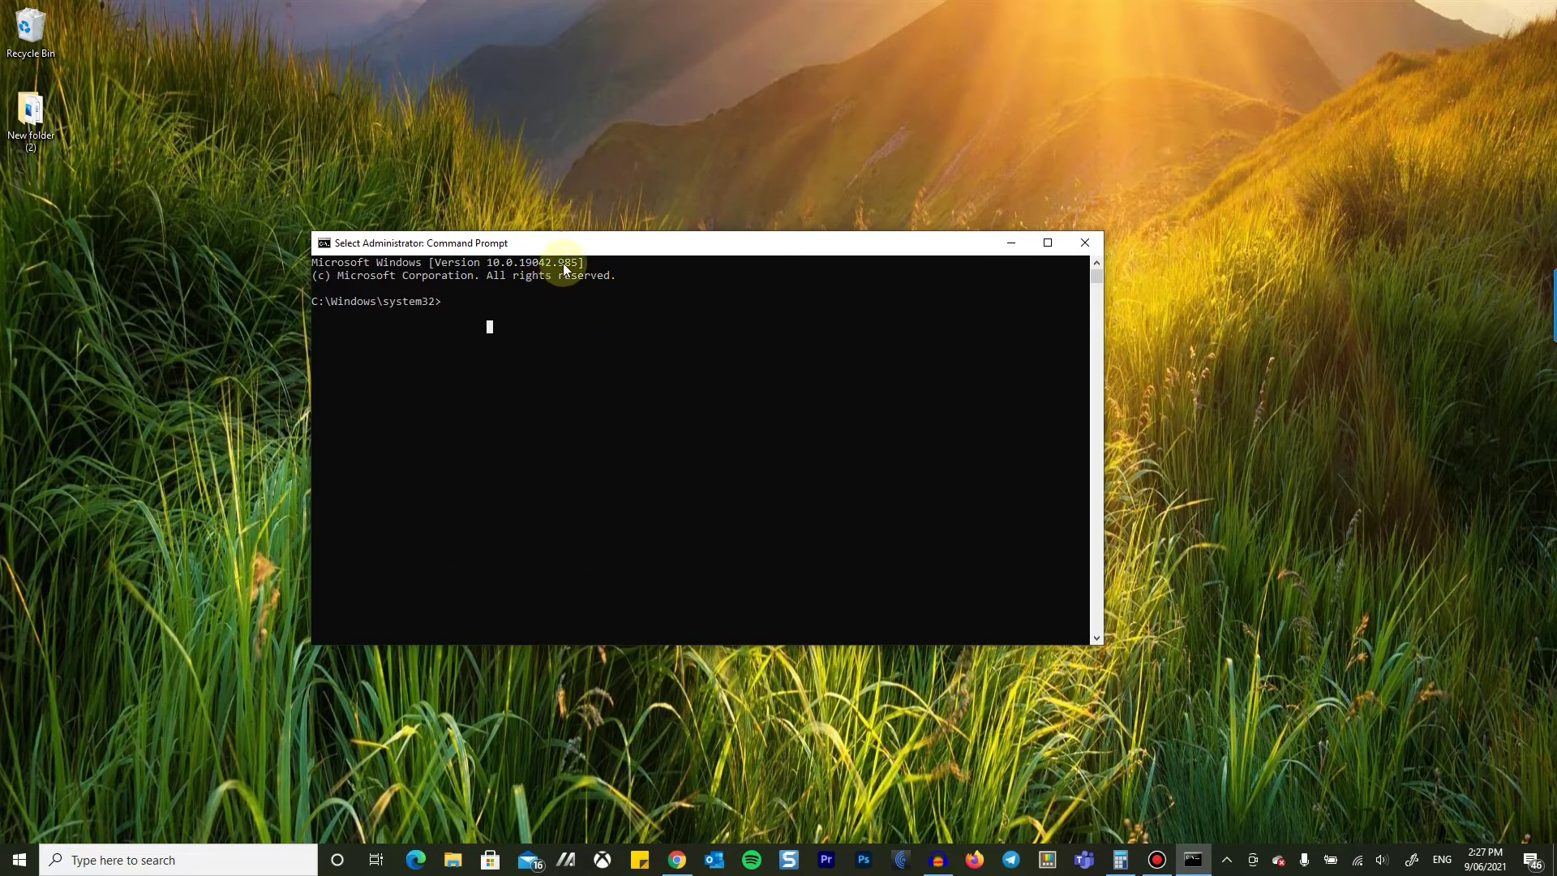
left_click_drag(567, 243, 580, 241)
left_click(560, 371)
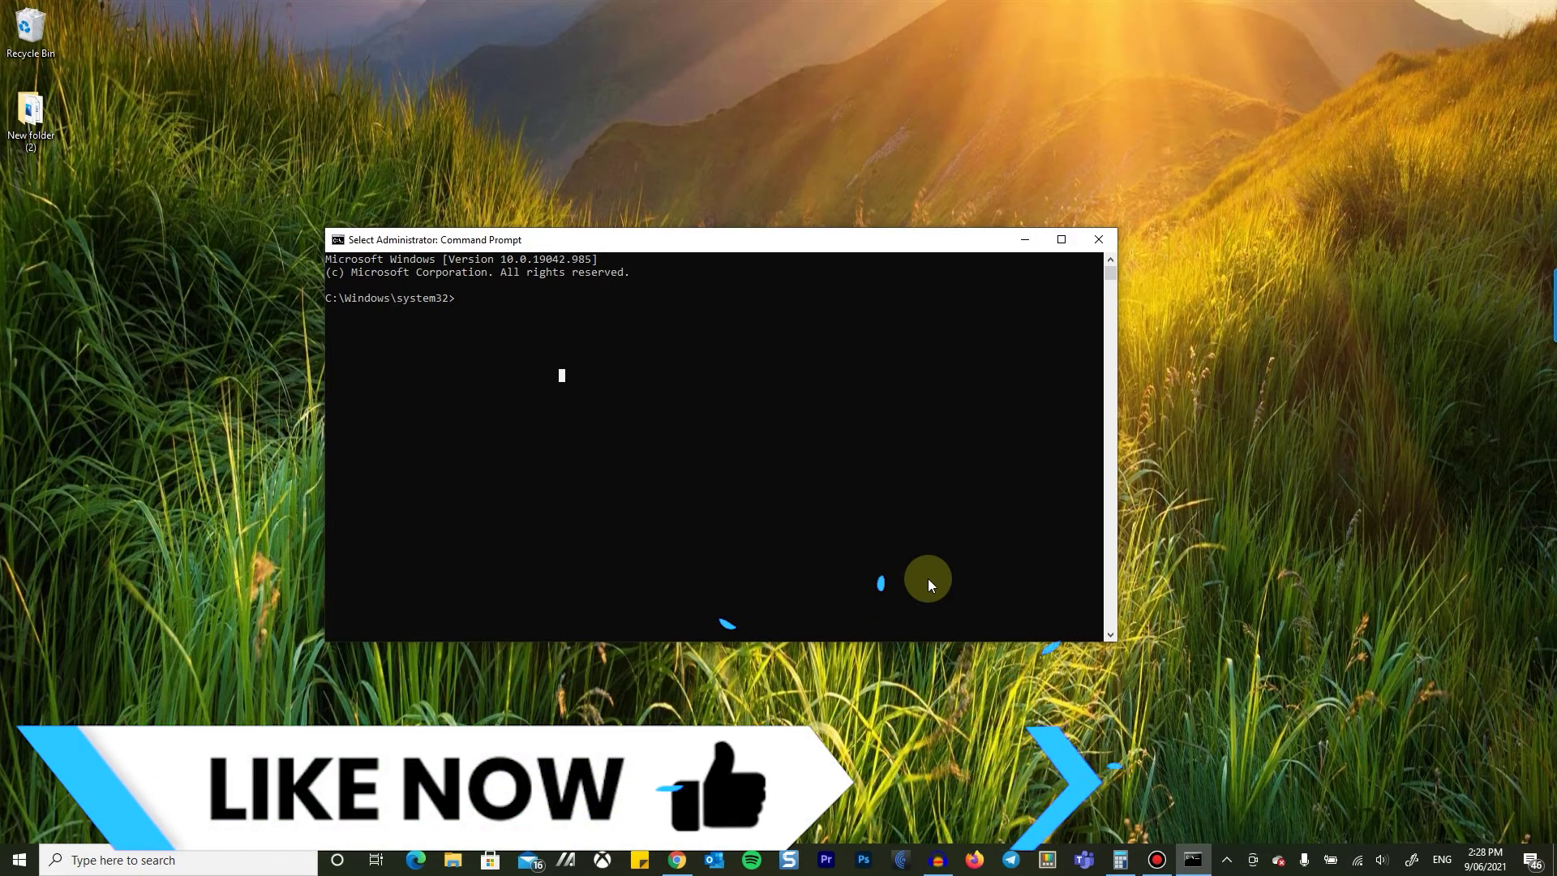
- Release the current IP address with "ipconfig /release" and check the command output and the network connection status
type("ipconfig")
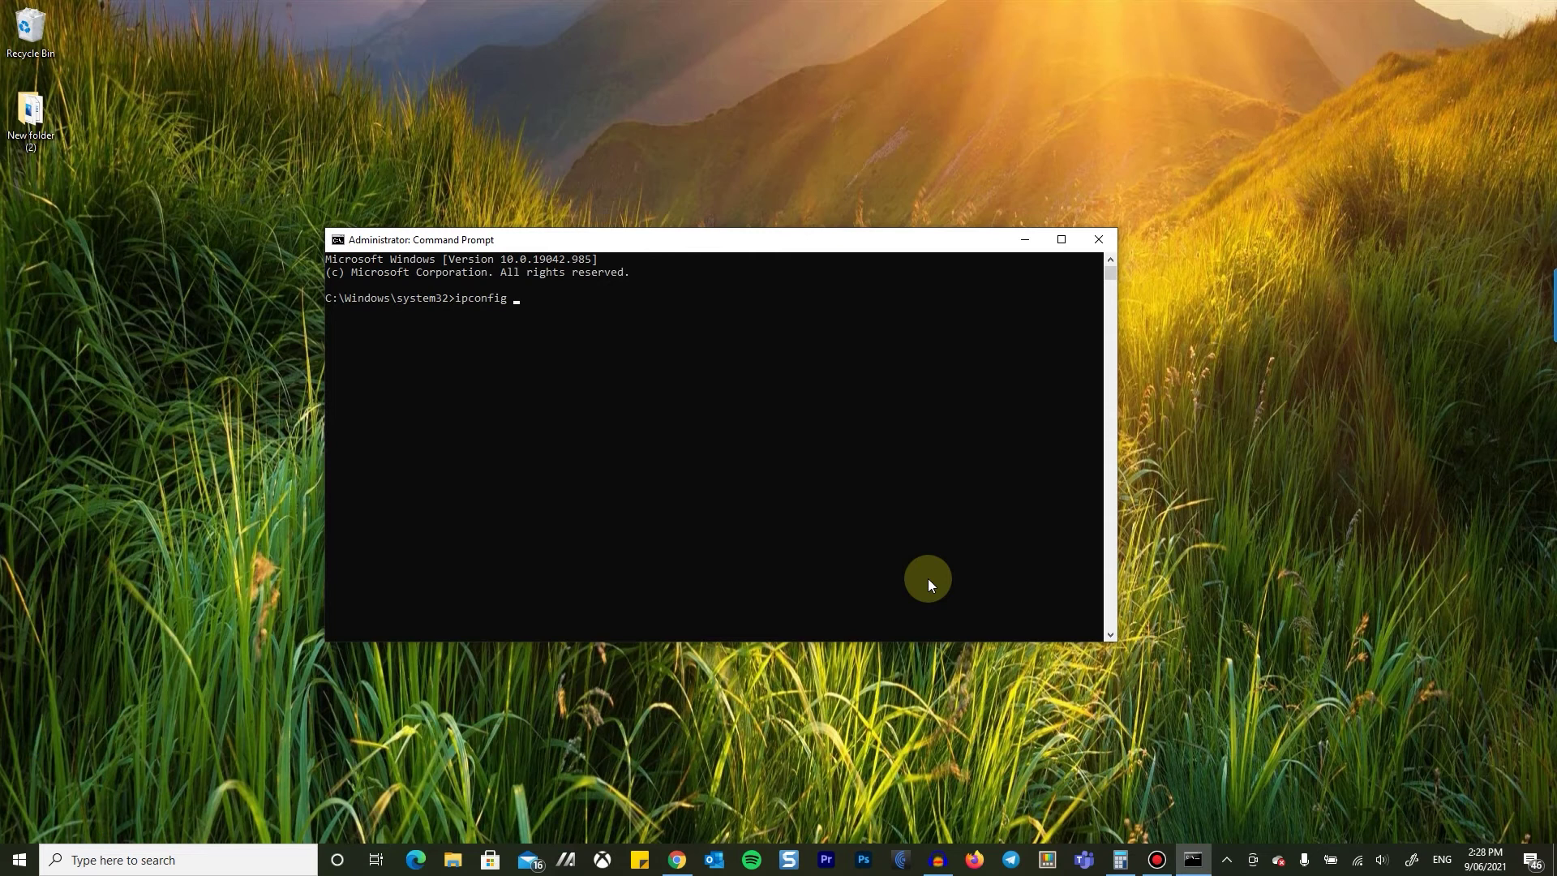
type(" /release")
key("Return")
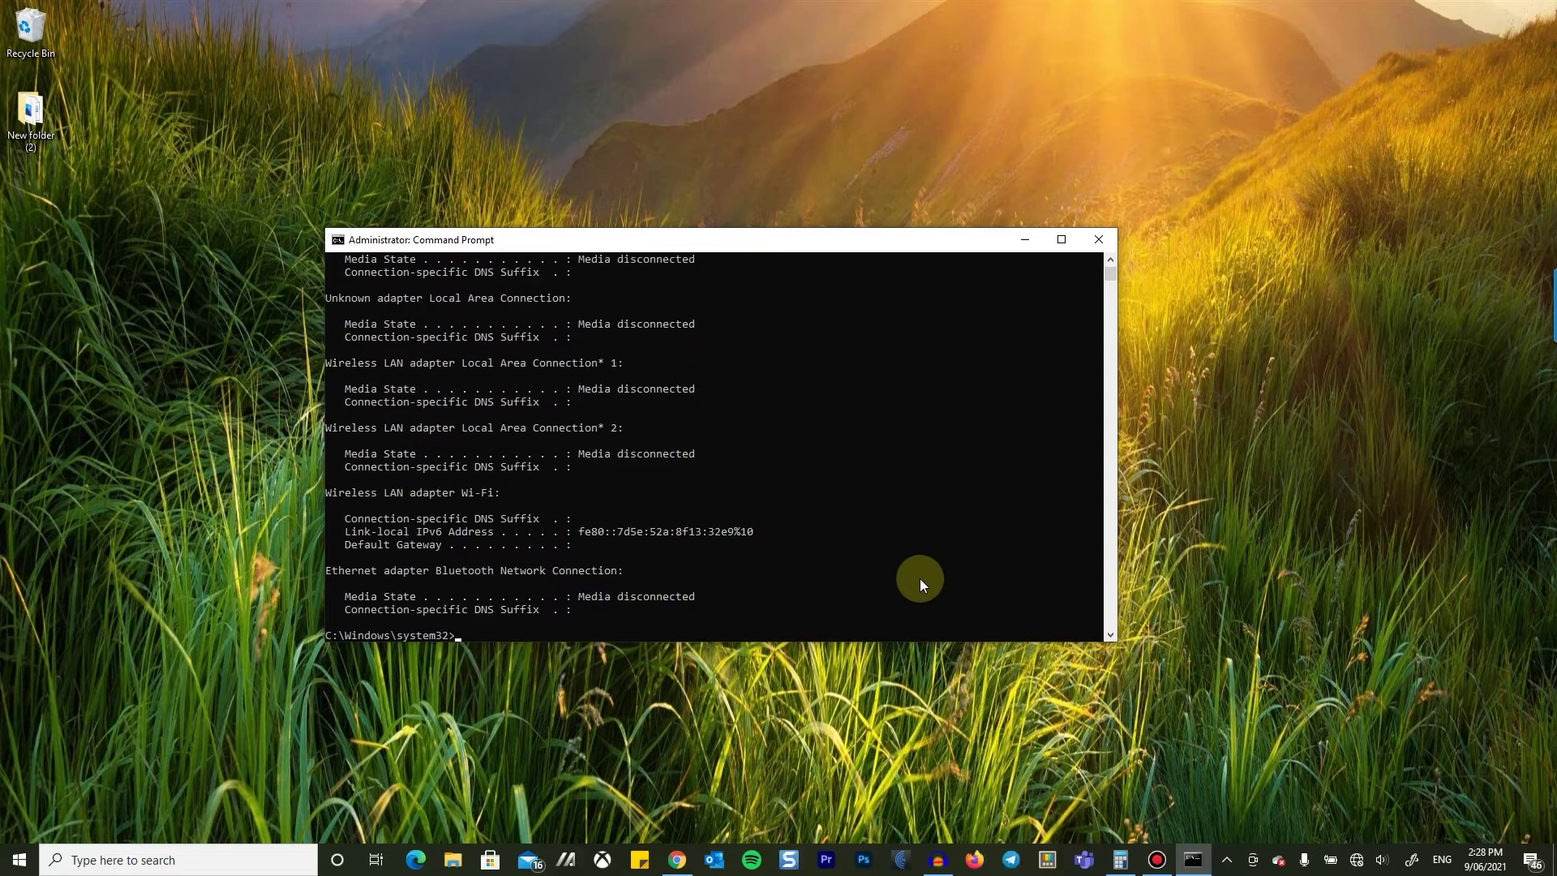
scroll(920, 577, "up", 10)
mouse_move(1359, 865)
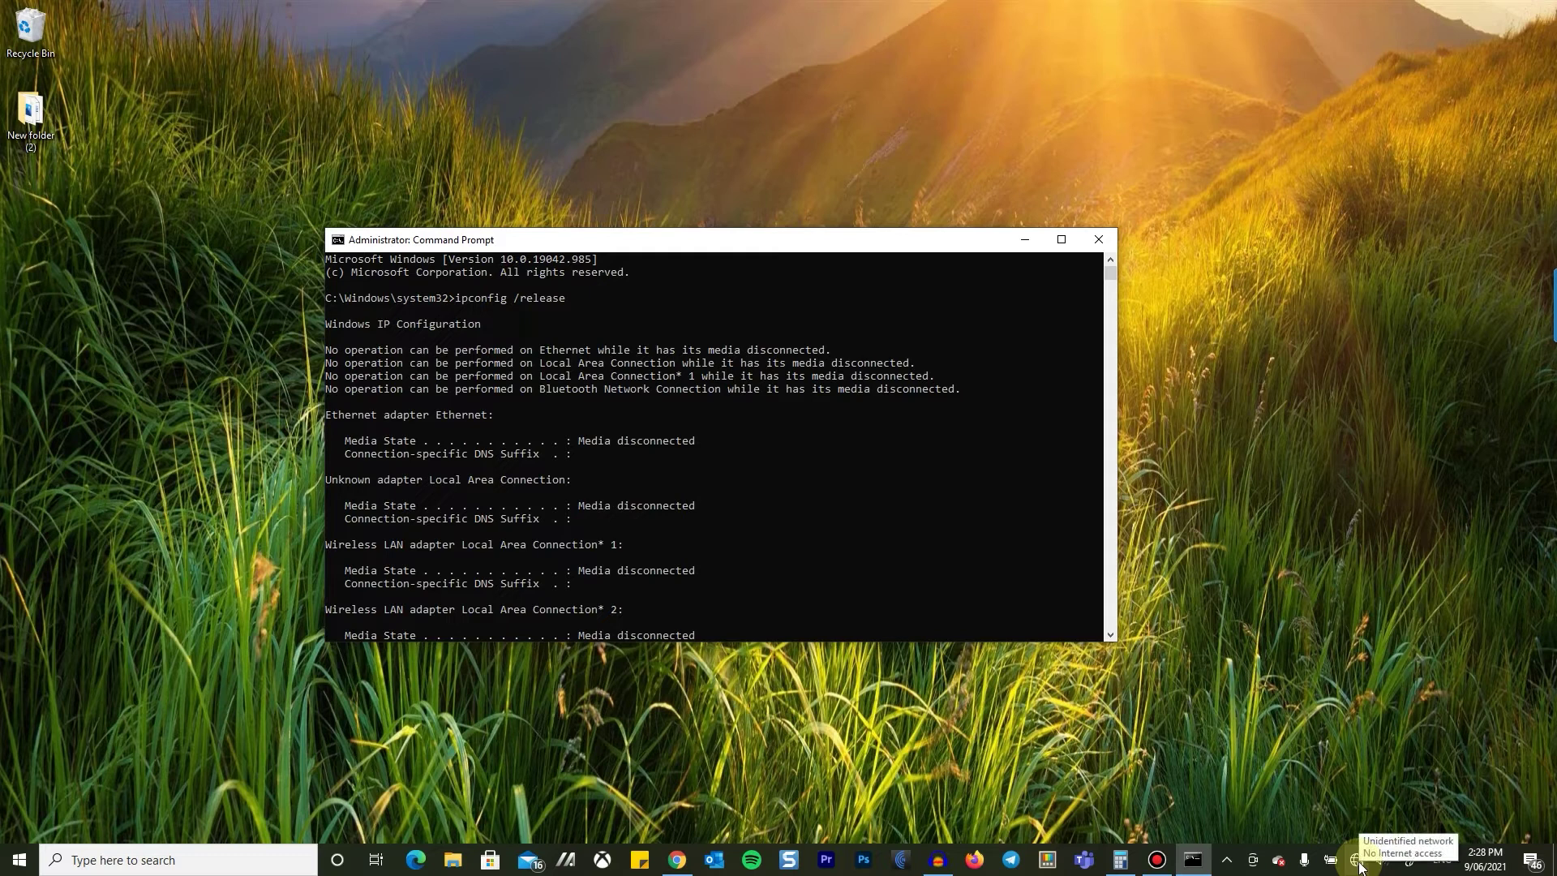
scroll(568, 492, "down", 3)
scroll(633, 503, "up", 3)
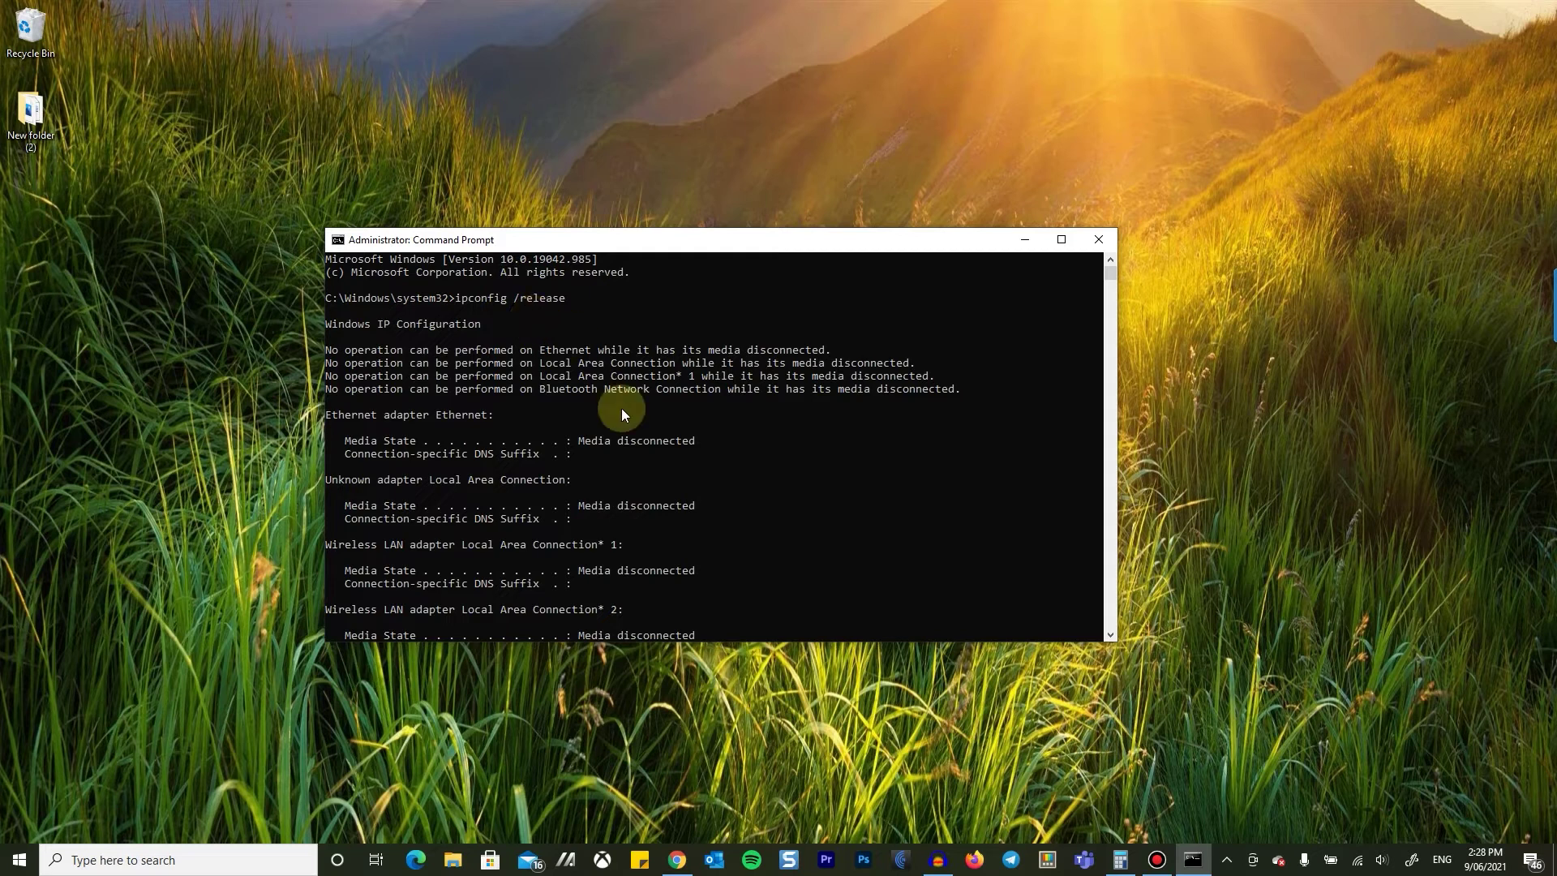
- Renew the IP address by running "ipconfig /renew" in the administrator Command Prompt
scroll(621, 407, "down", 7)
left_click(500, 547)
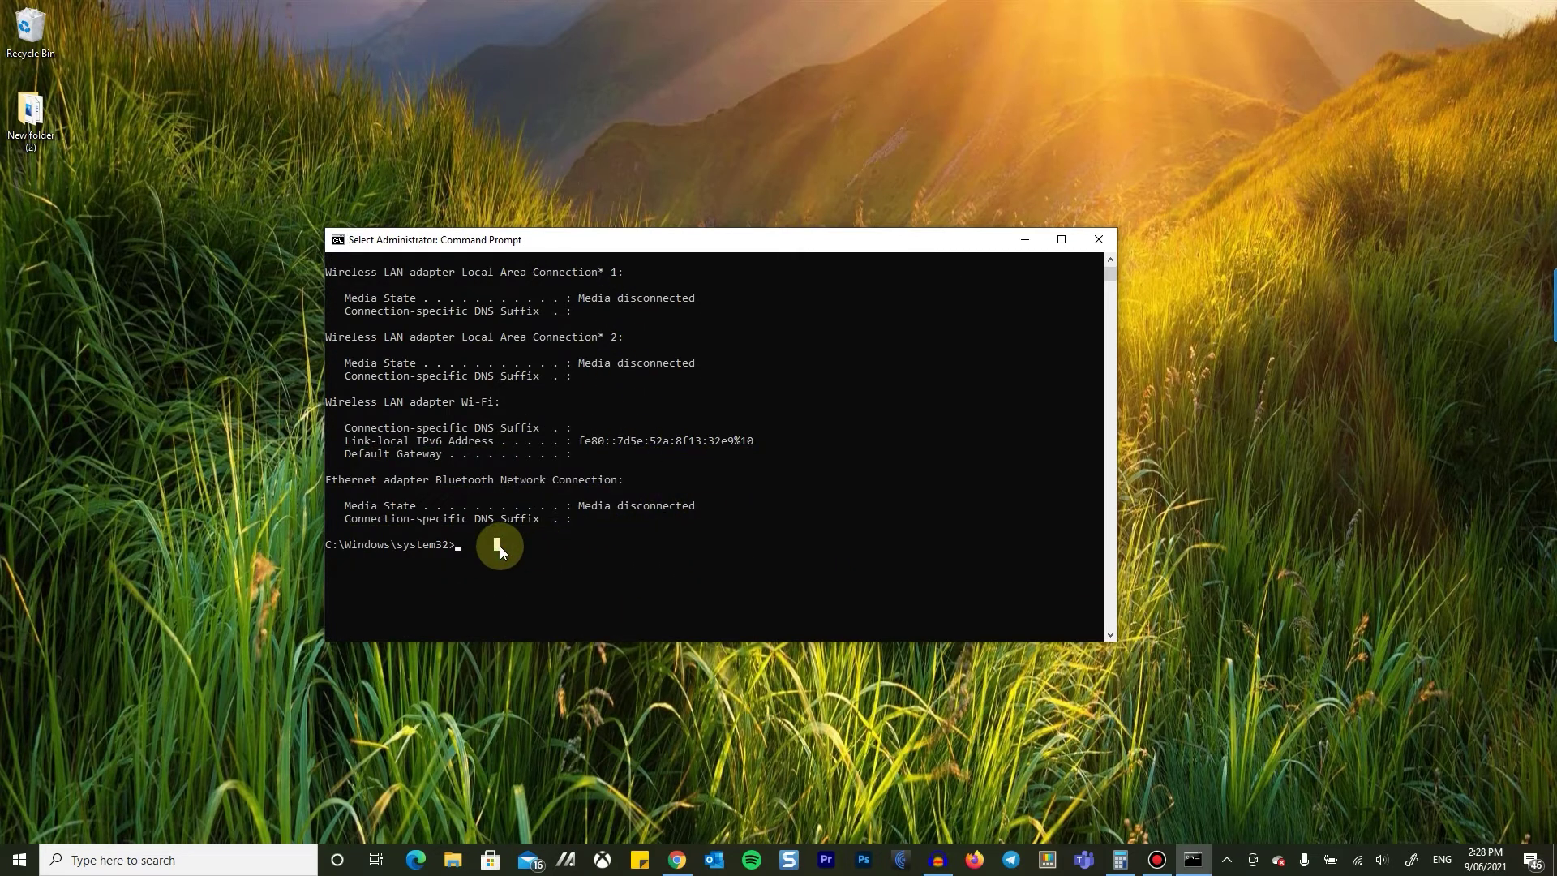
type("ipc")
type("onfig /renew")
key("Return")
left_click(580, 505)
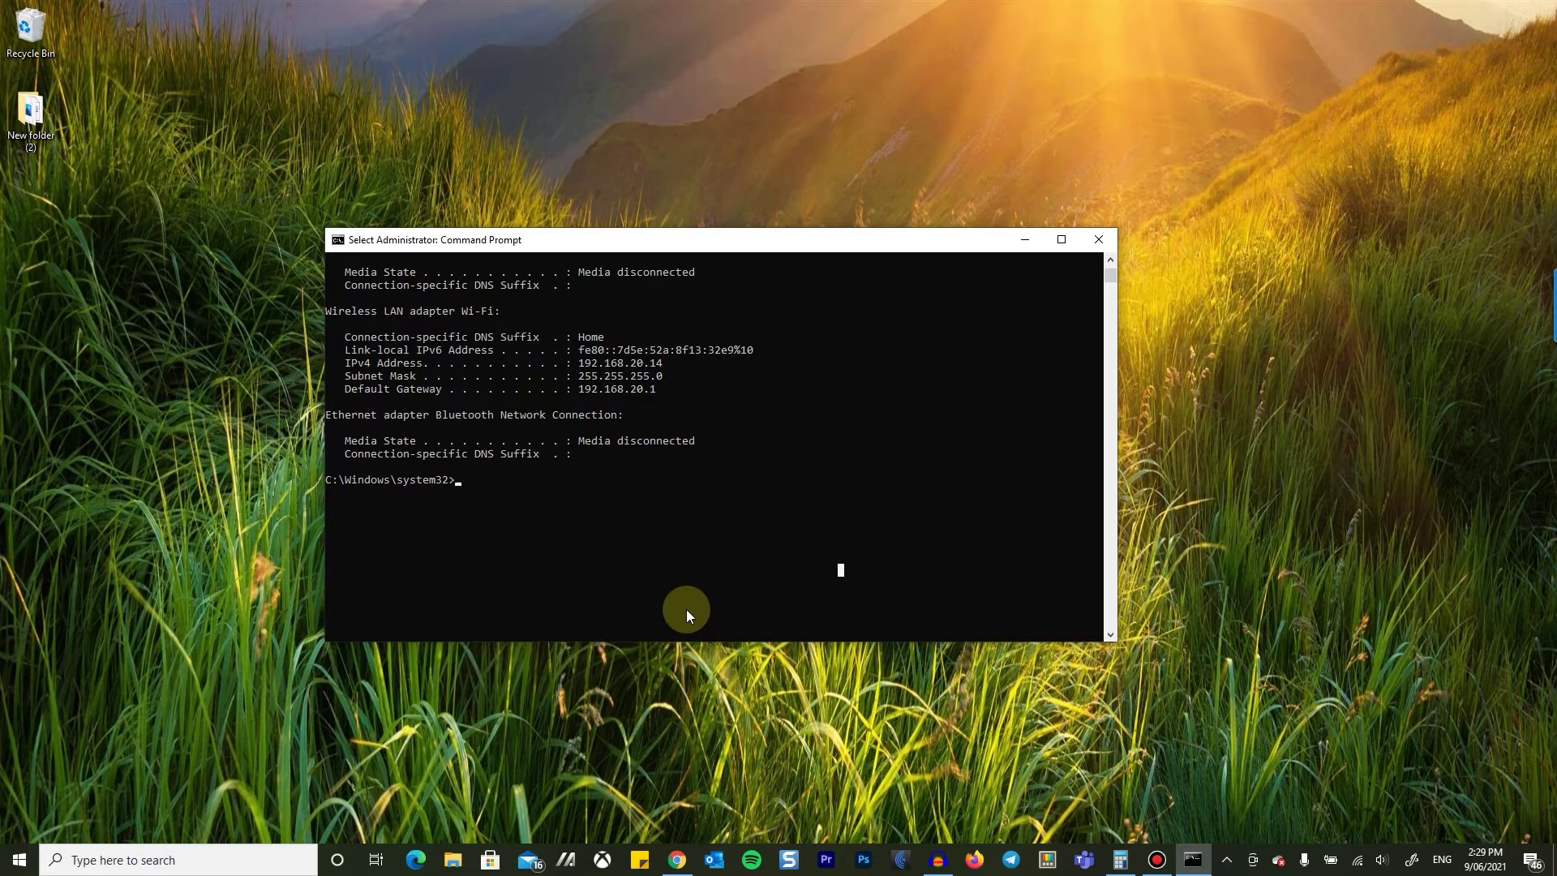
- Review the output of the release and renew commands and close Command Prompt
scroll(686, 610, "up", 15)
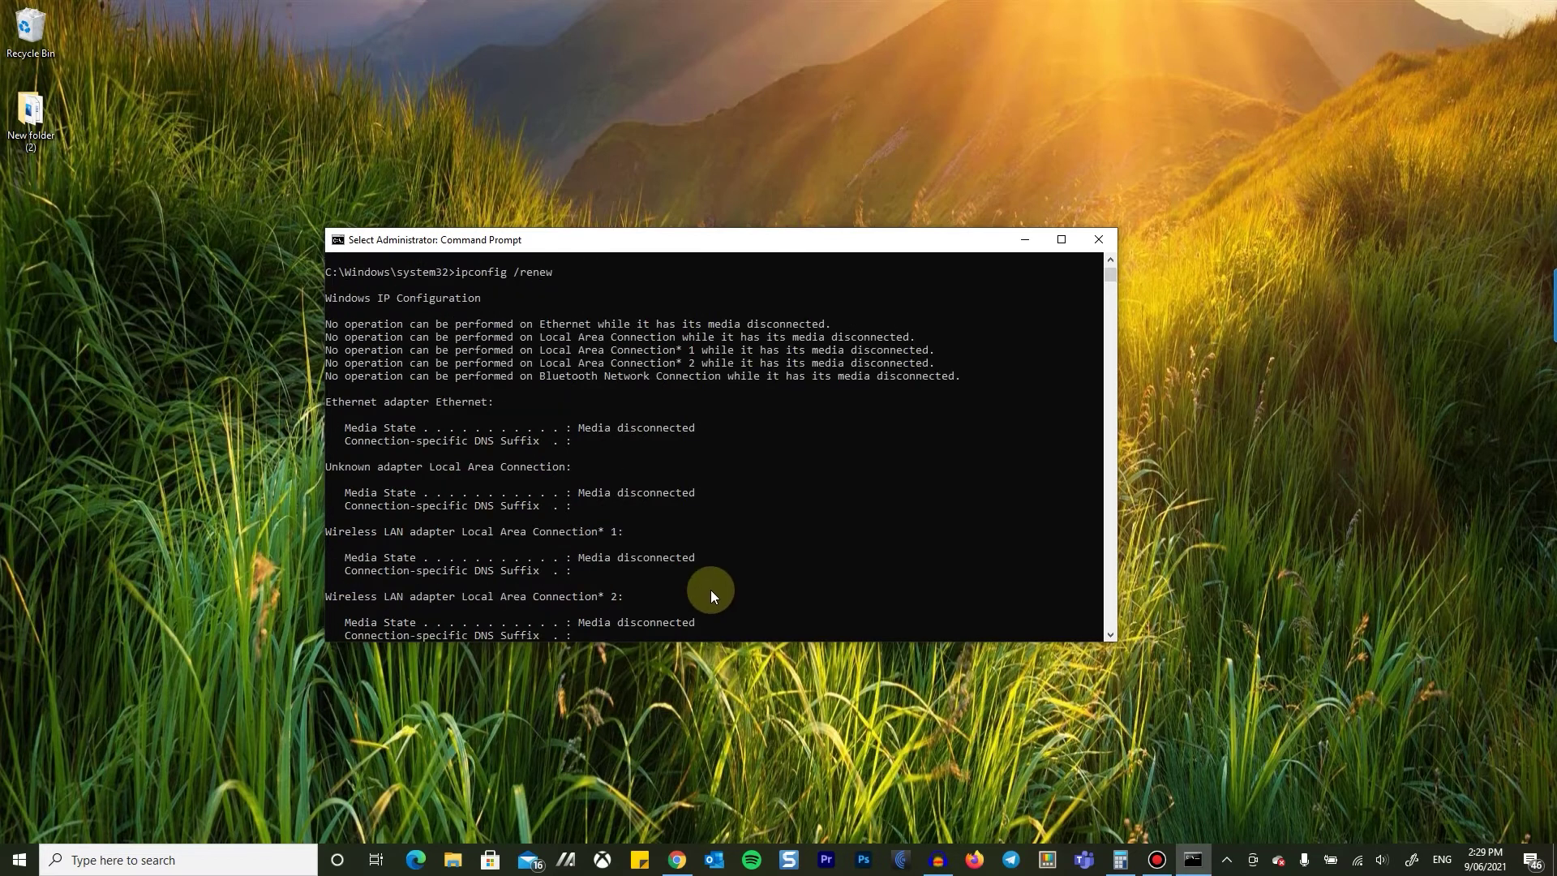
scroll(702, 569, "up", 5)
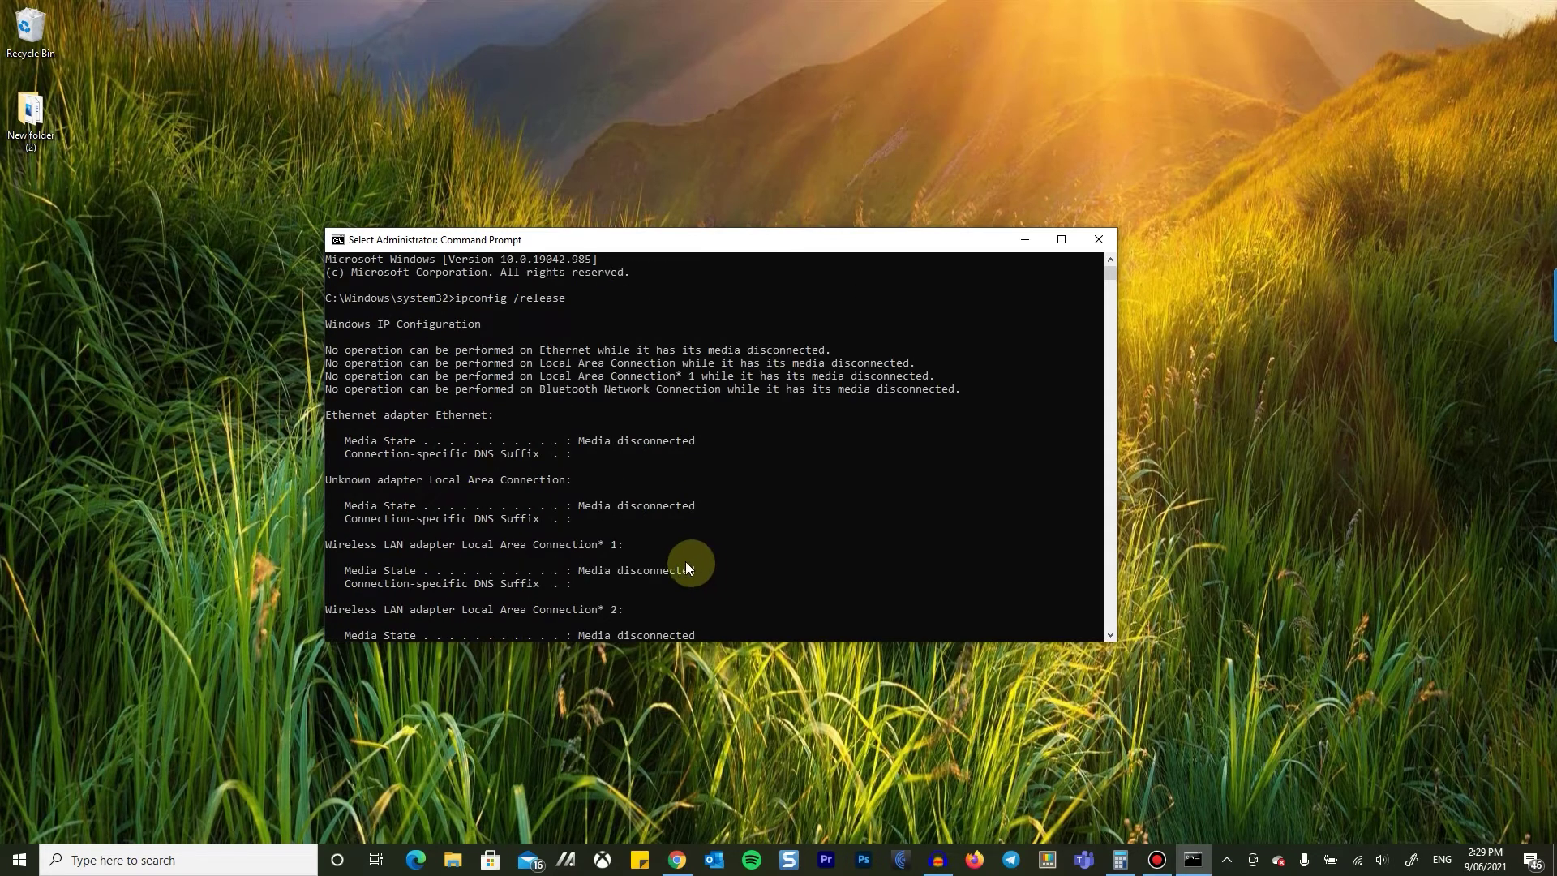
scroll(648, 556, "down", 10)
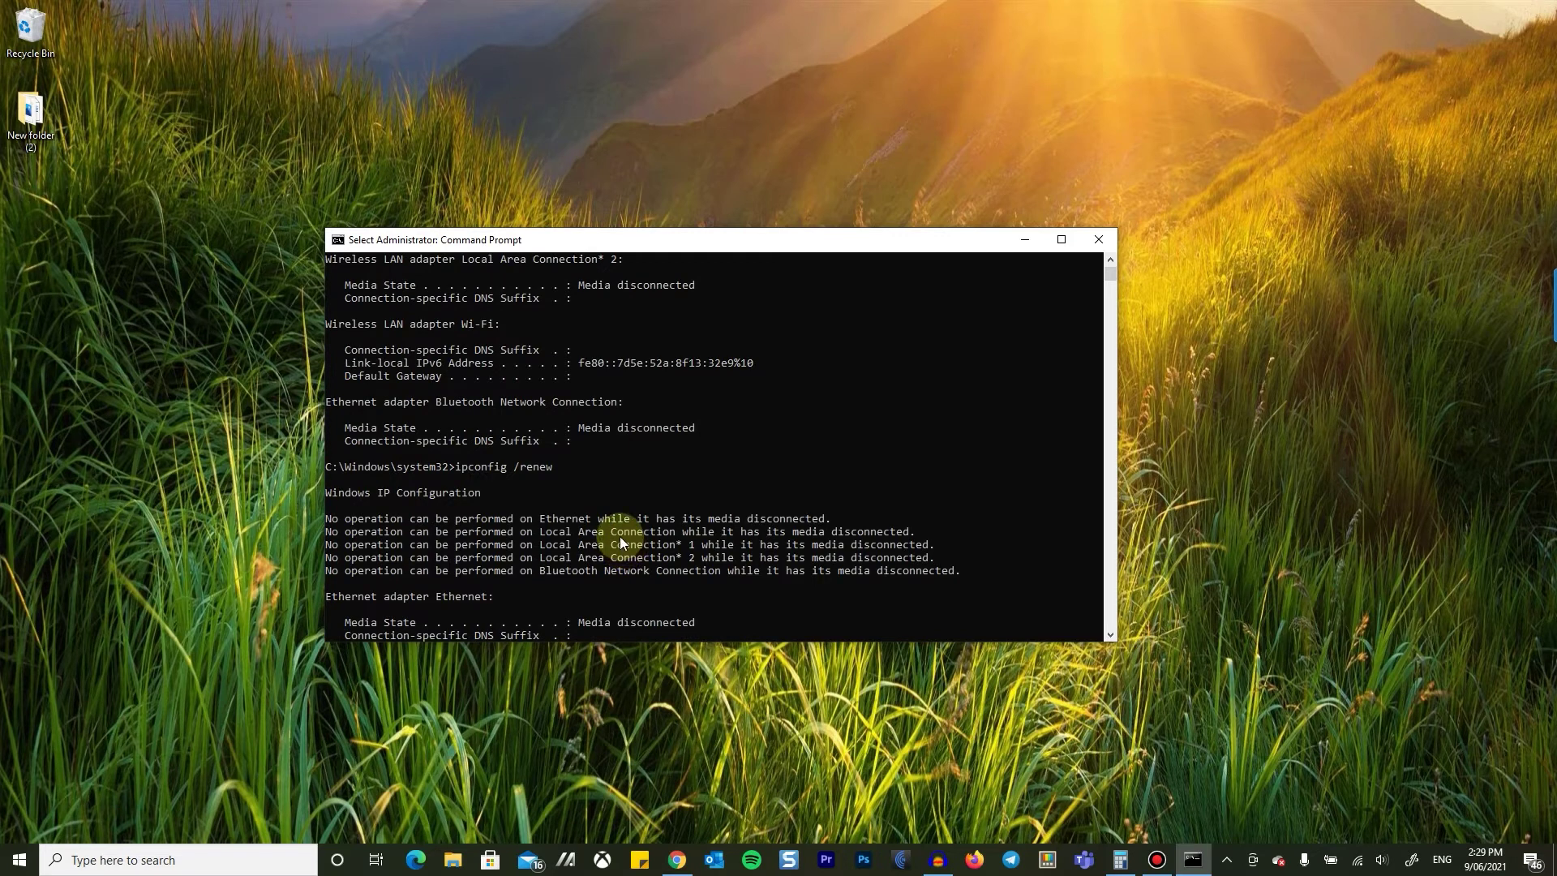
left_click(1095, 242)
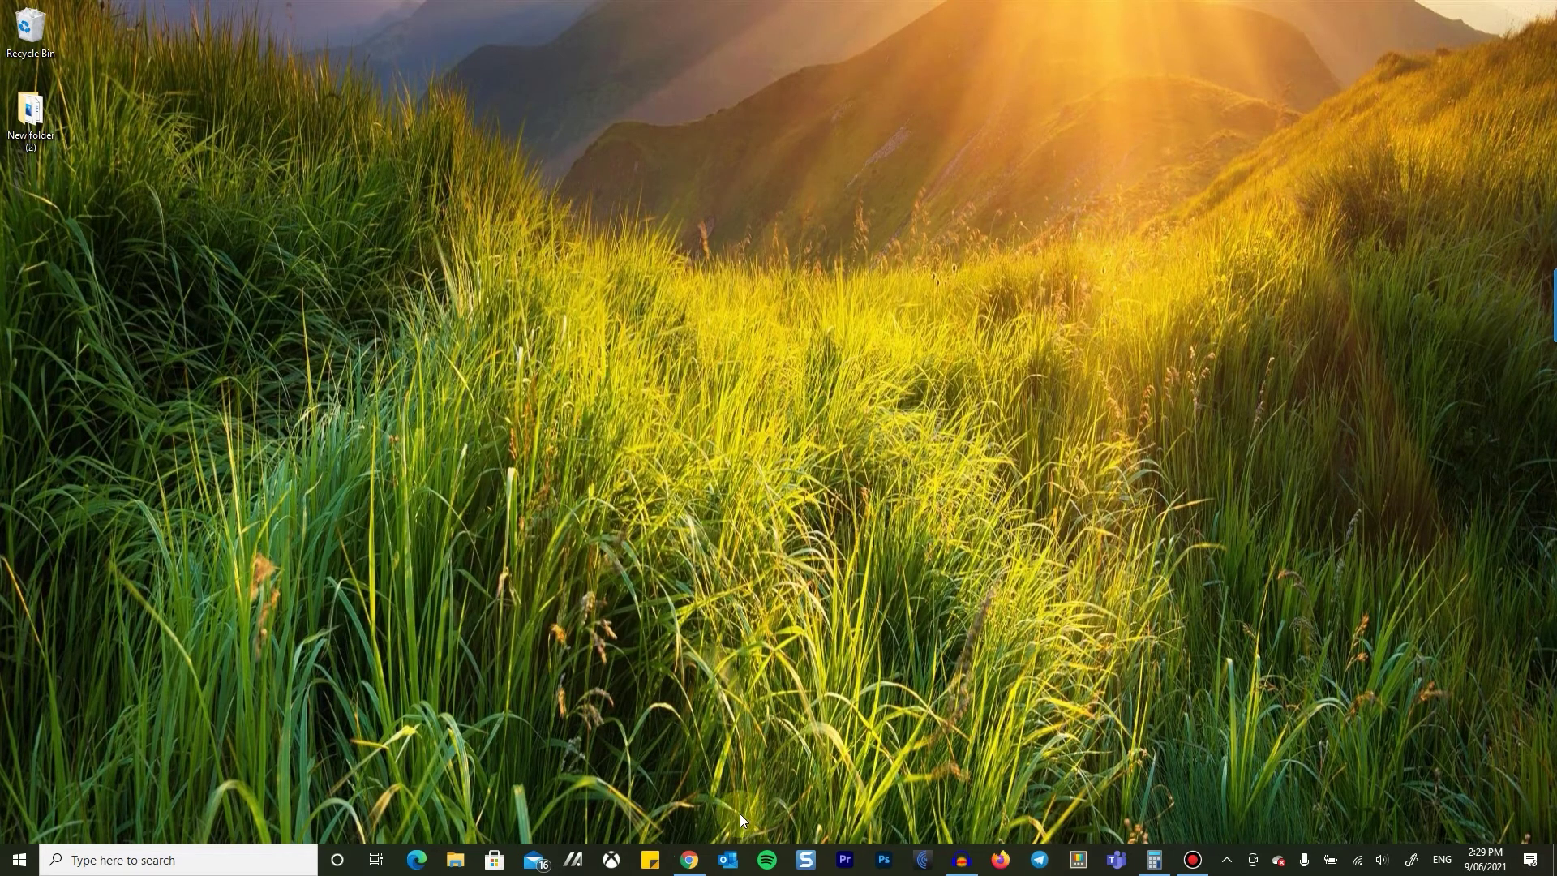
left_click(690, 859)
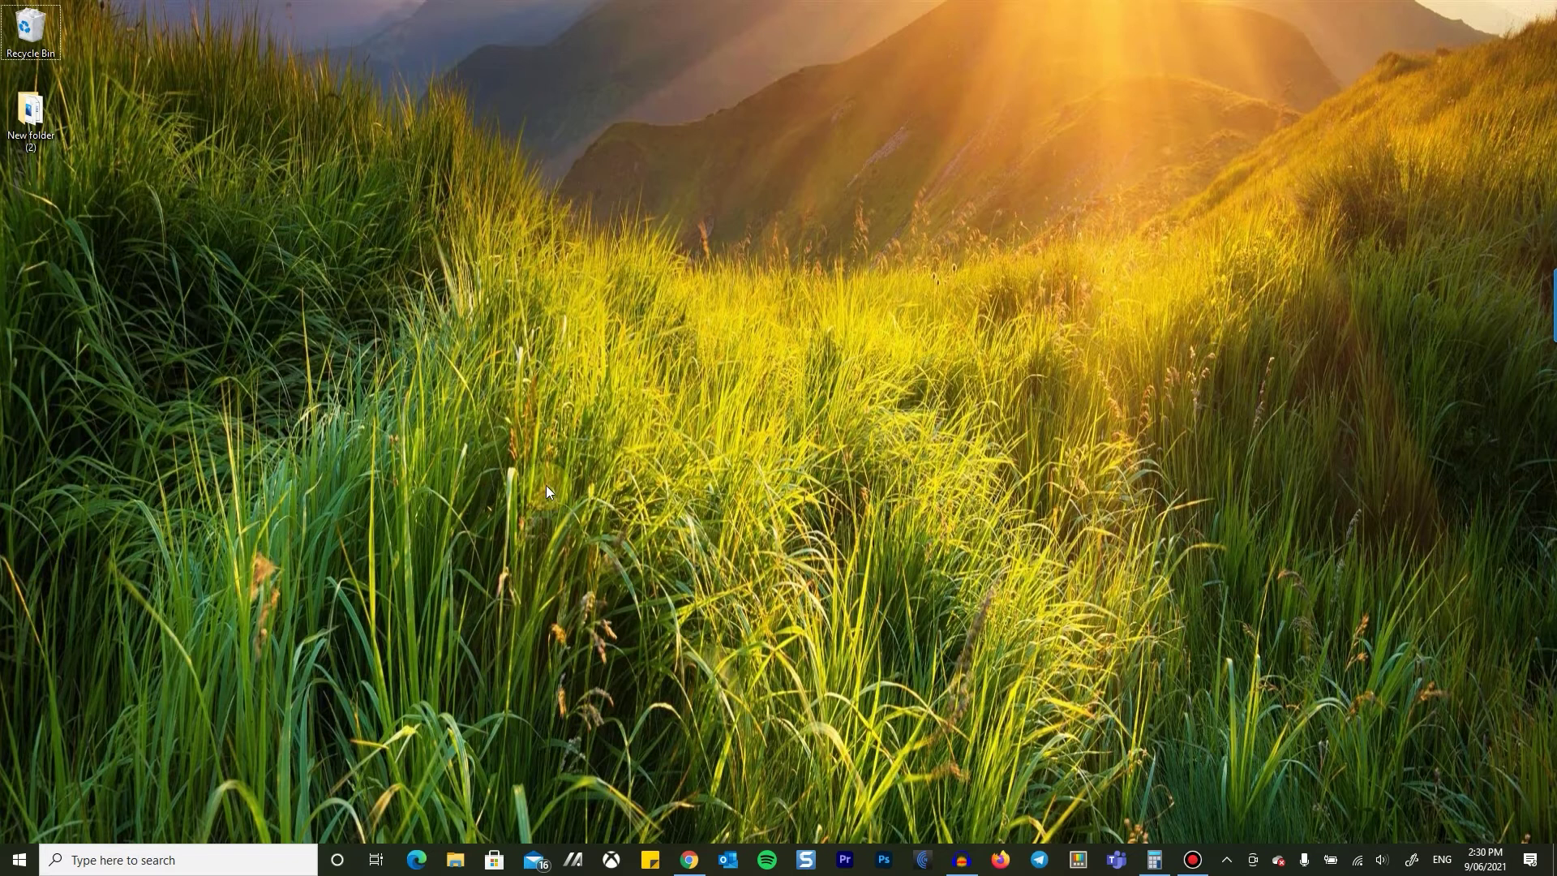
- Search Windows for "device", open Device Manager and expand the Network adapters category
left_click(184, 849)
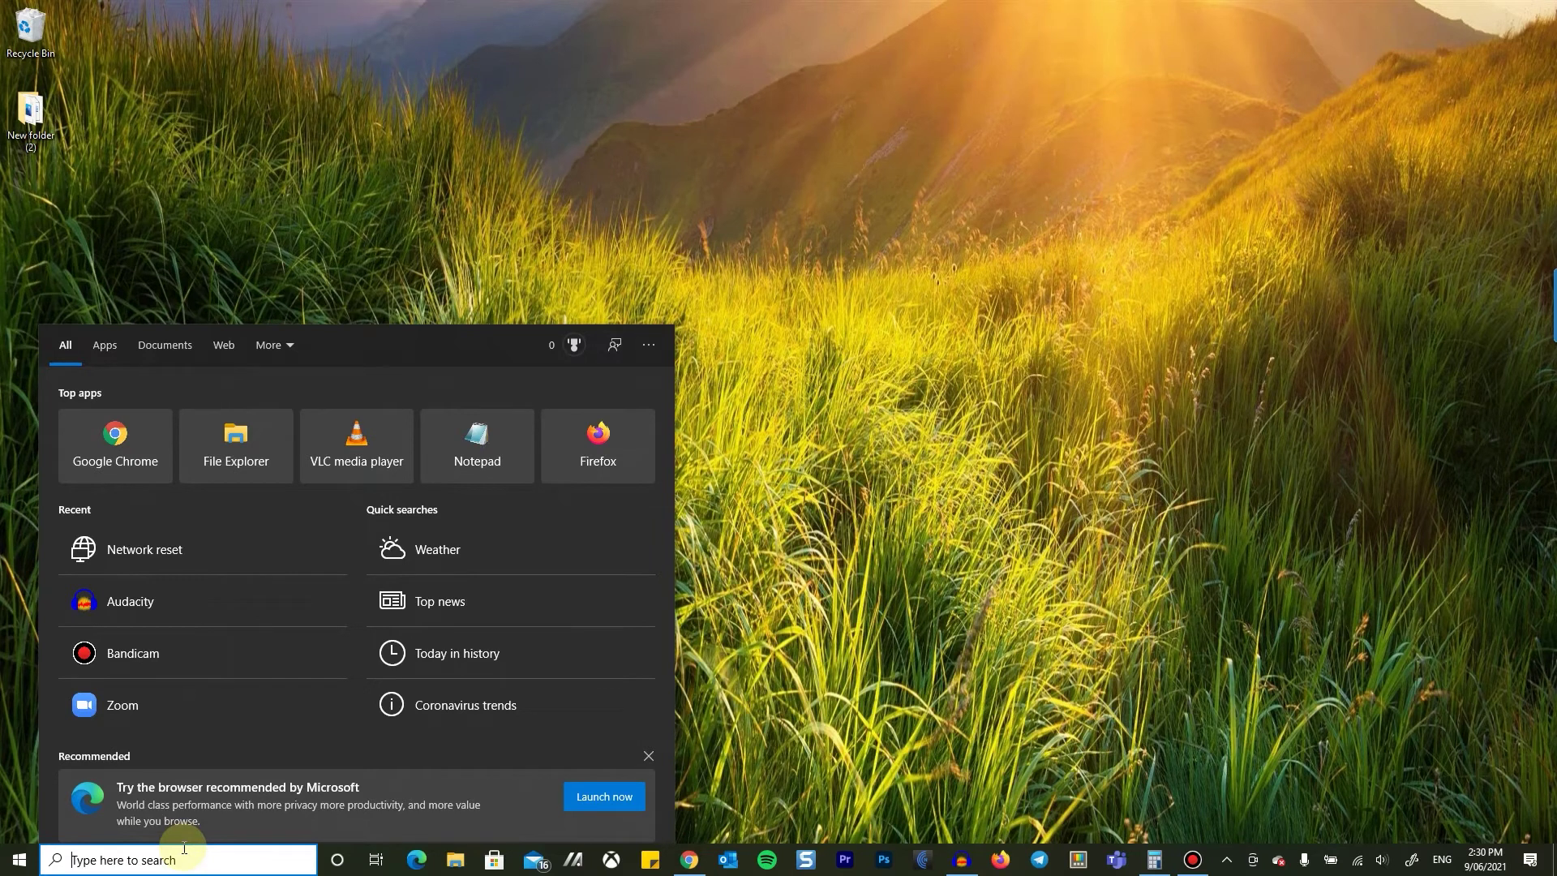
type("device")
key("Return")
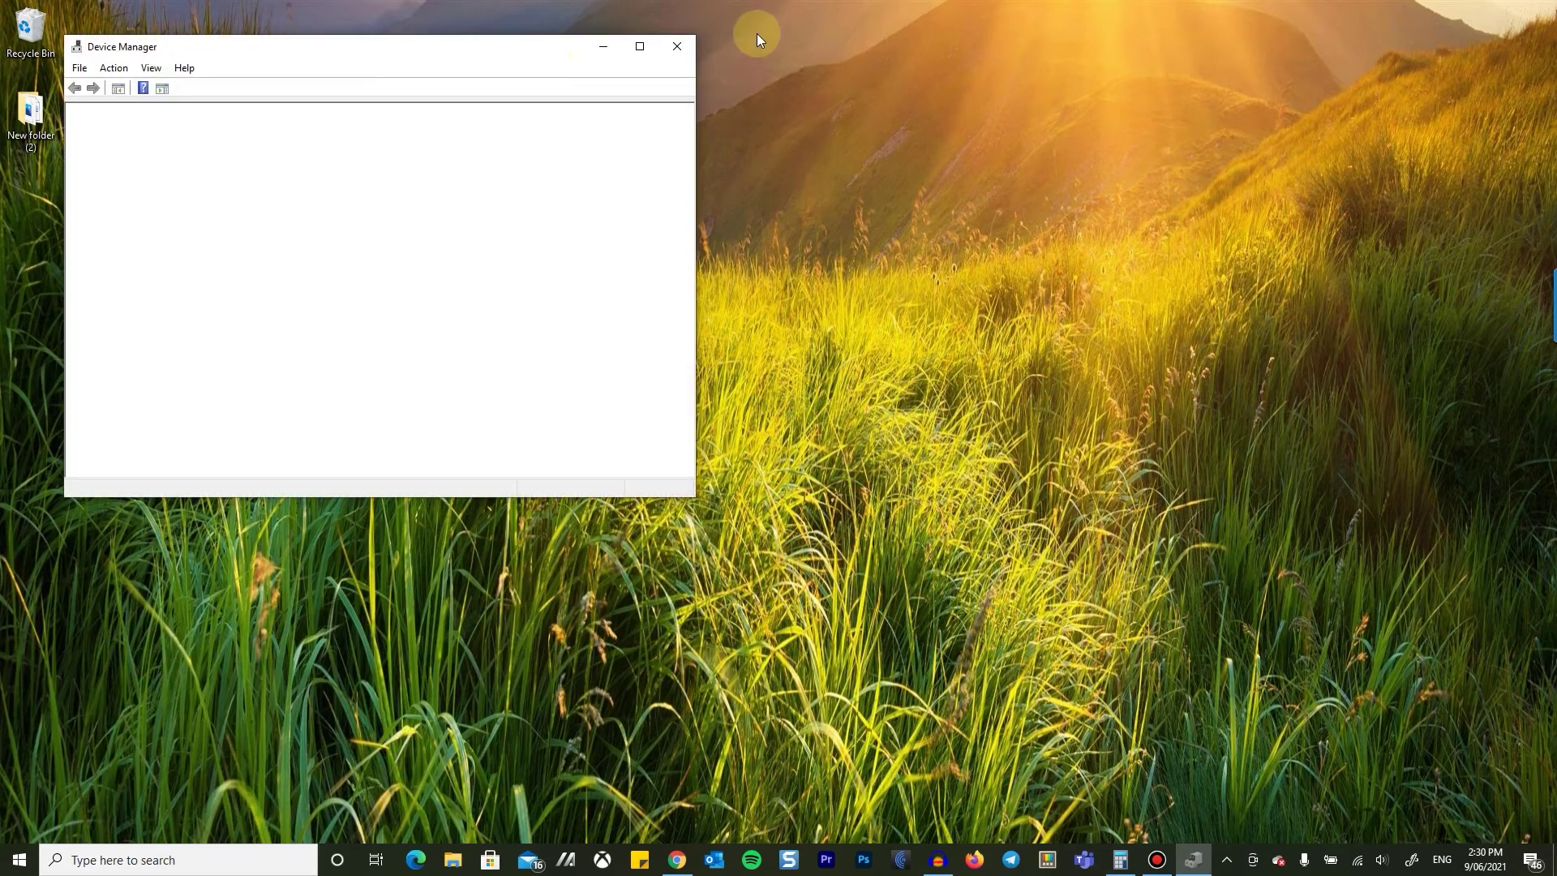
left_click_drag(340, 51, 654, 251)
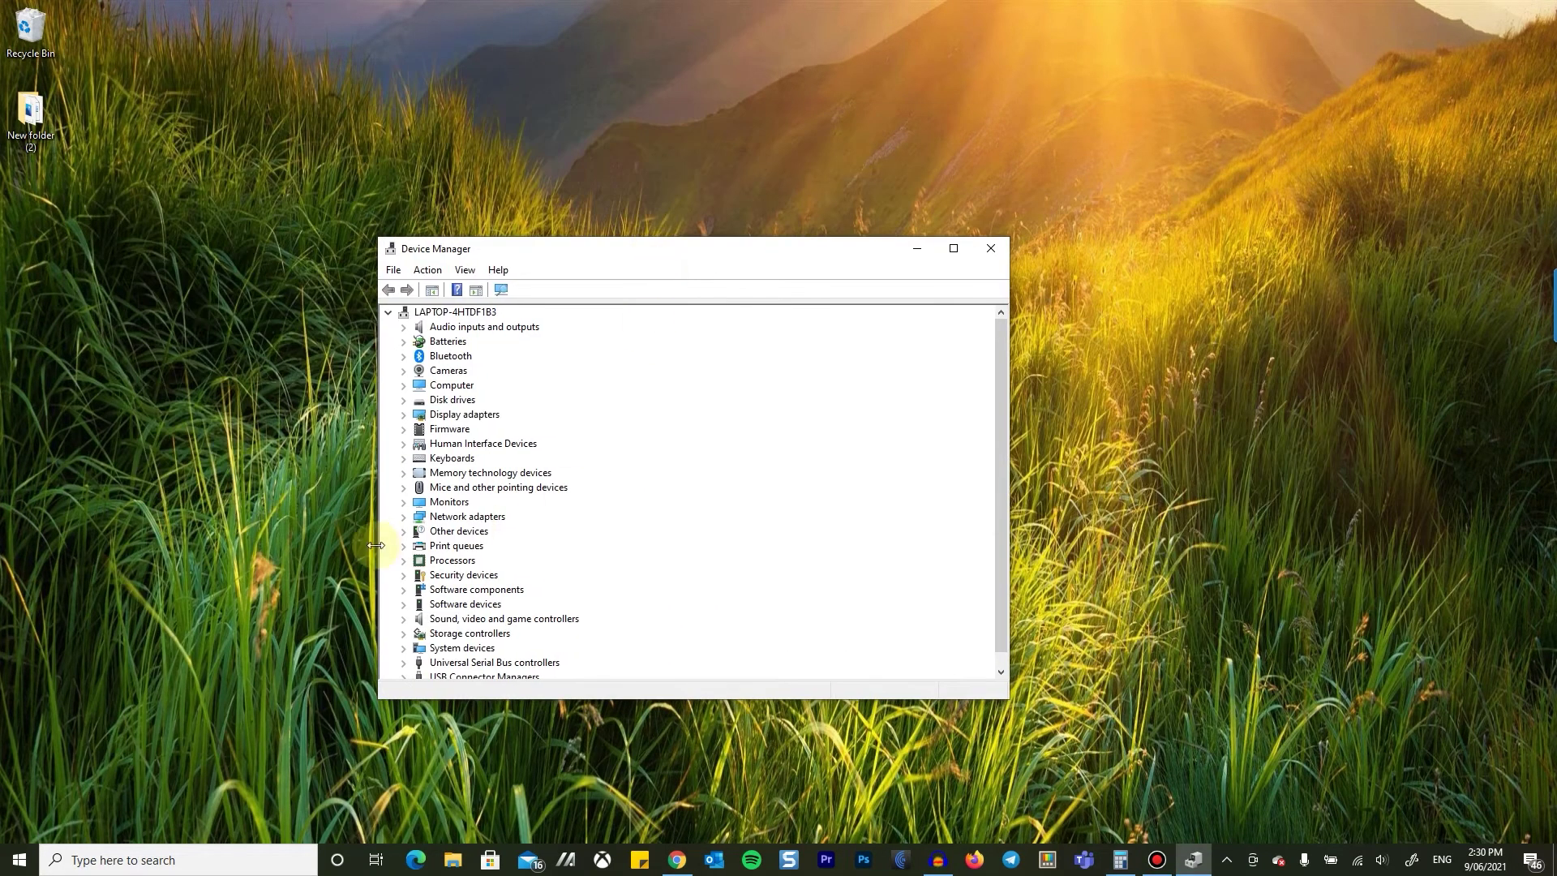
left_click(403, 516)
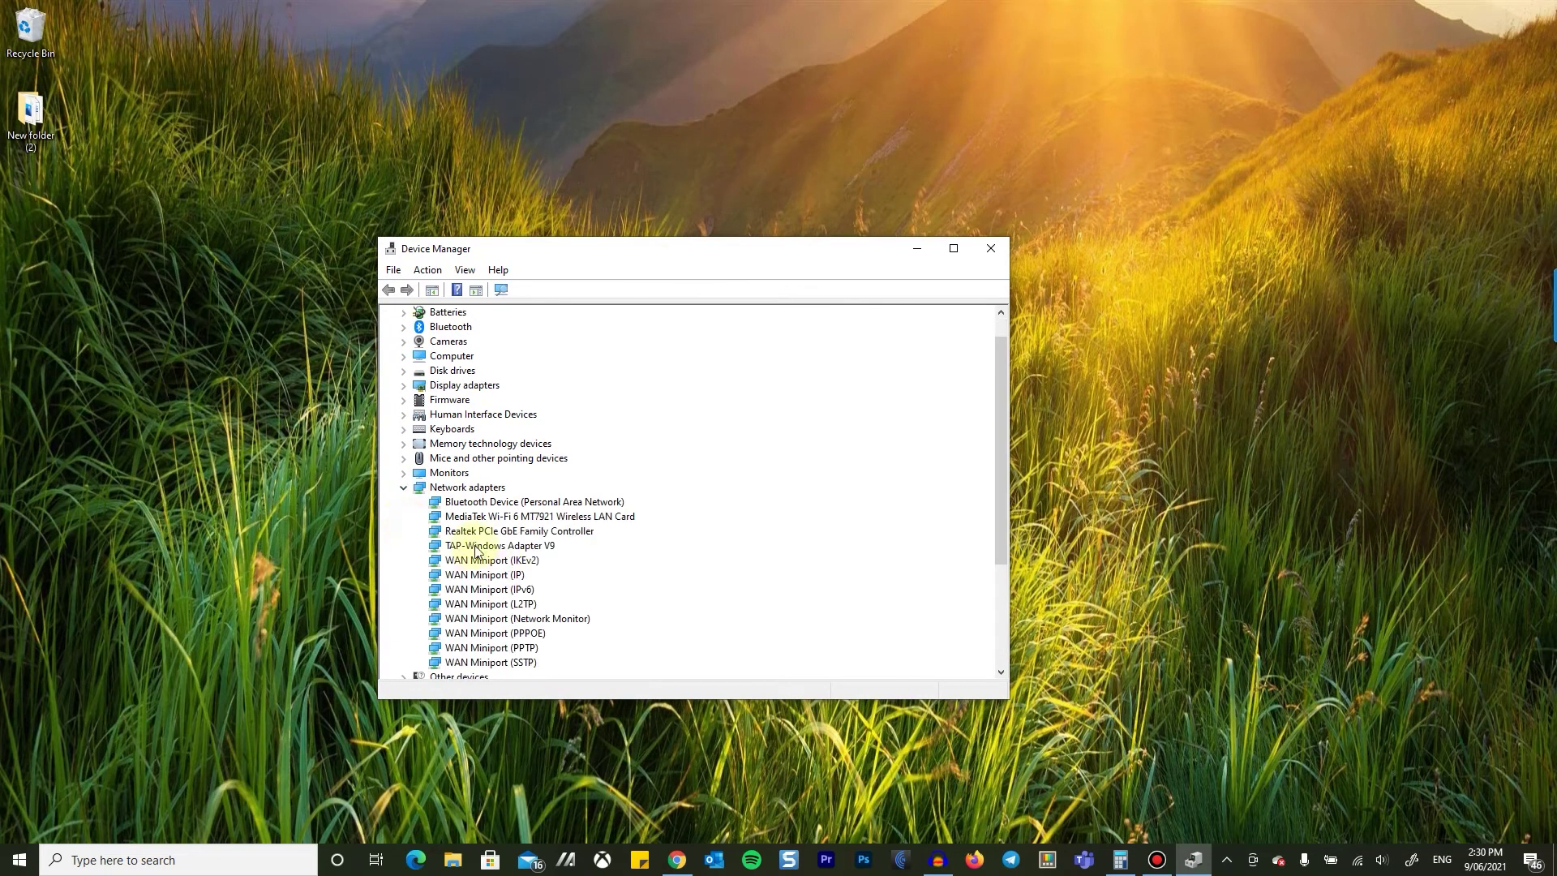
scroll(516, 518, "down", 1)
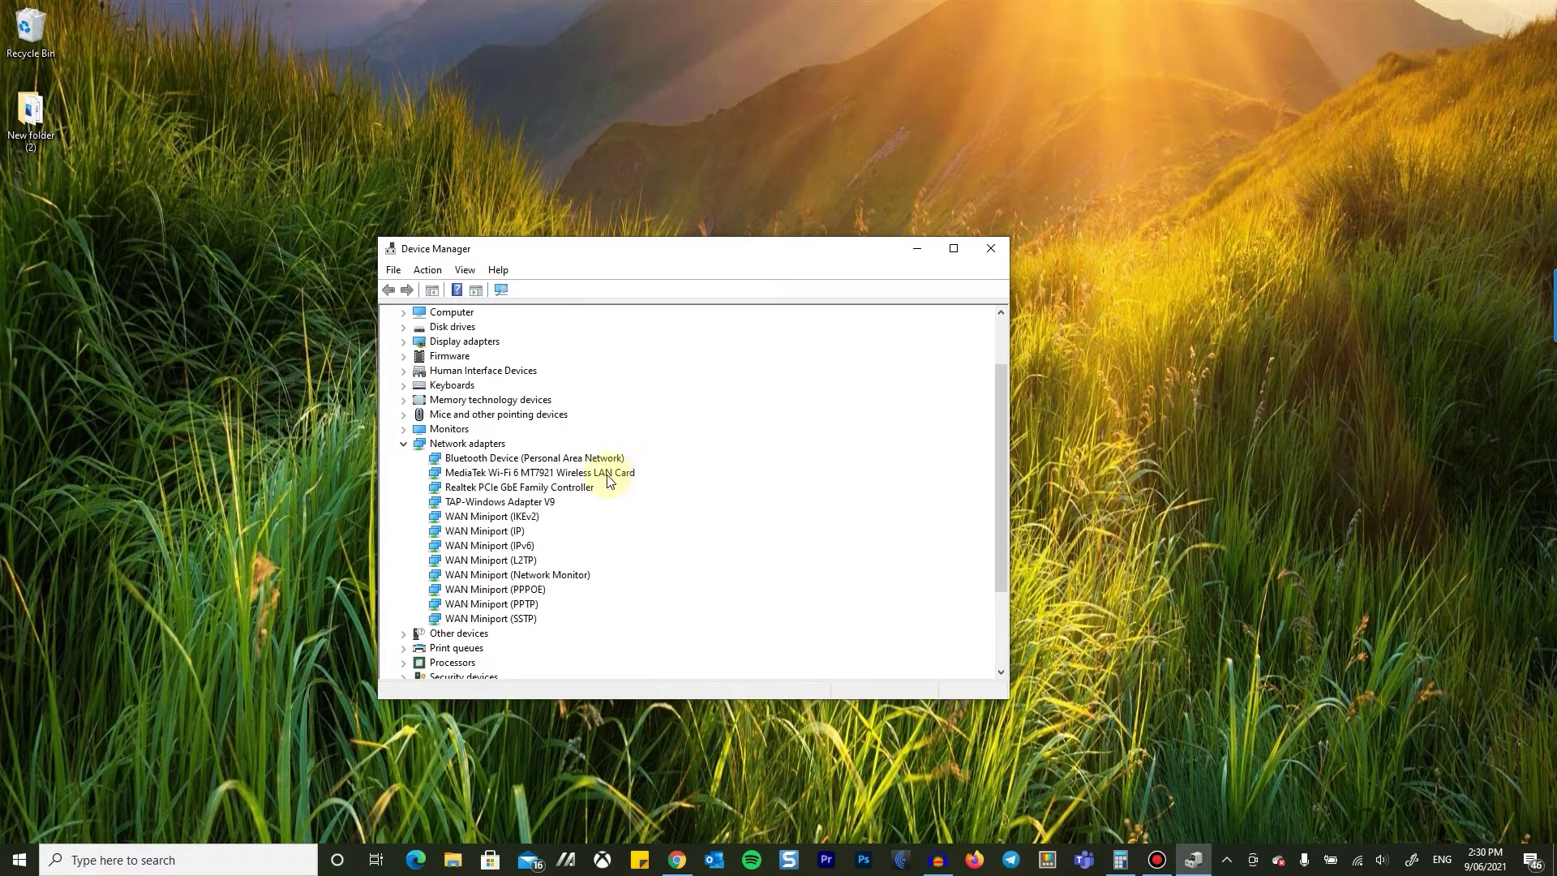
- Preview uninstalling the MediaTek Wi-Fi 6 MT7921 adapter with its driver software deleted, cancel the dialog and scan for hardware changes
right_click(474, 475)
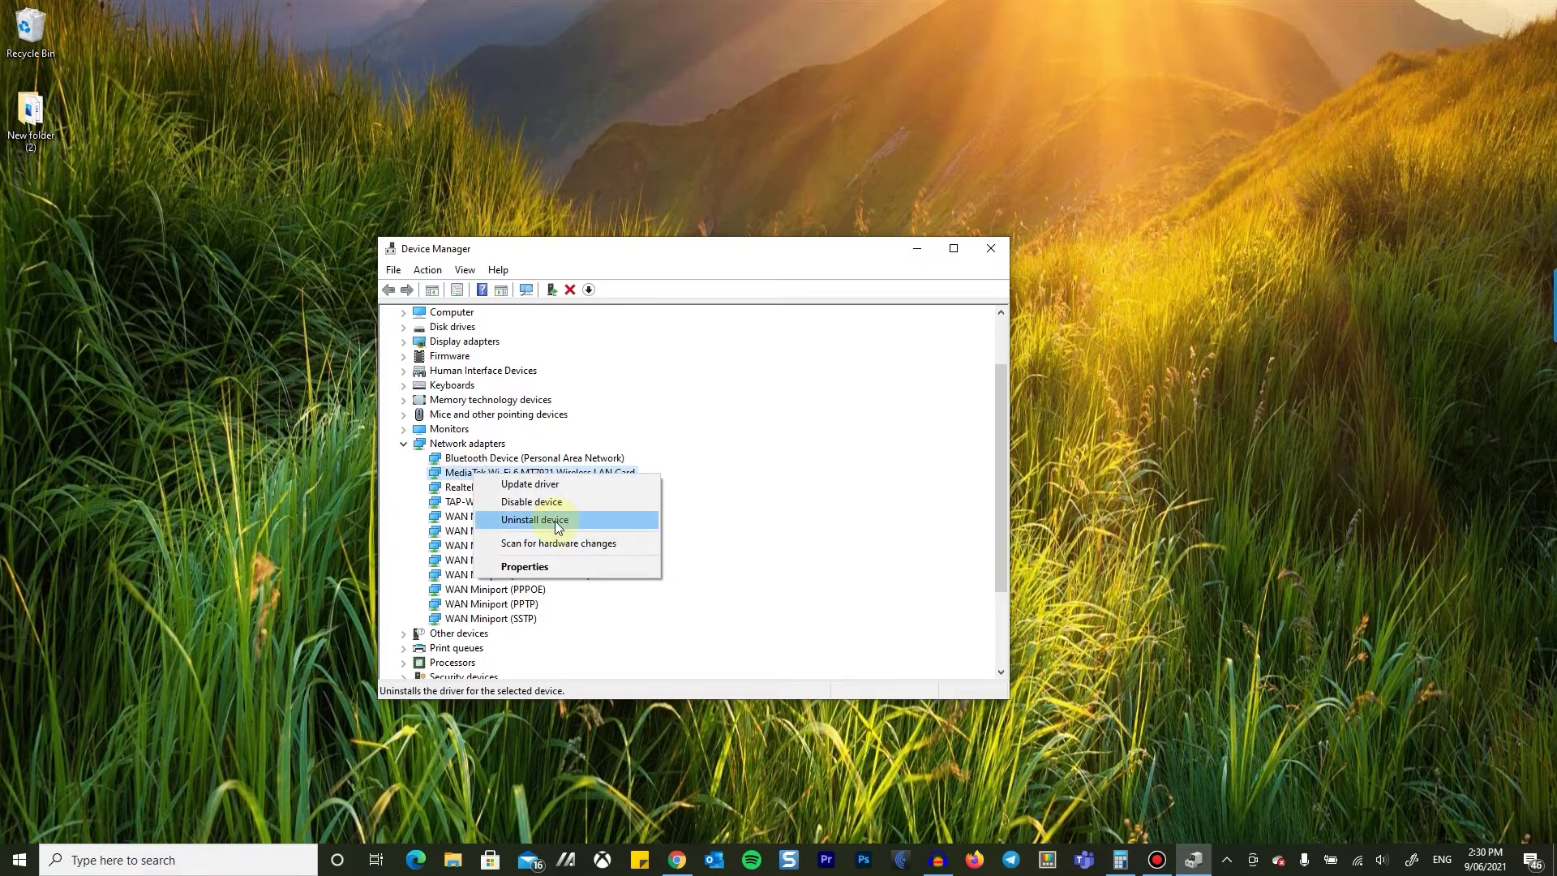
left_click(555, 521)
left_click_drag(741, 330, 1127, 252)
left_click(1071, 364)
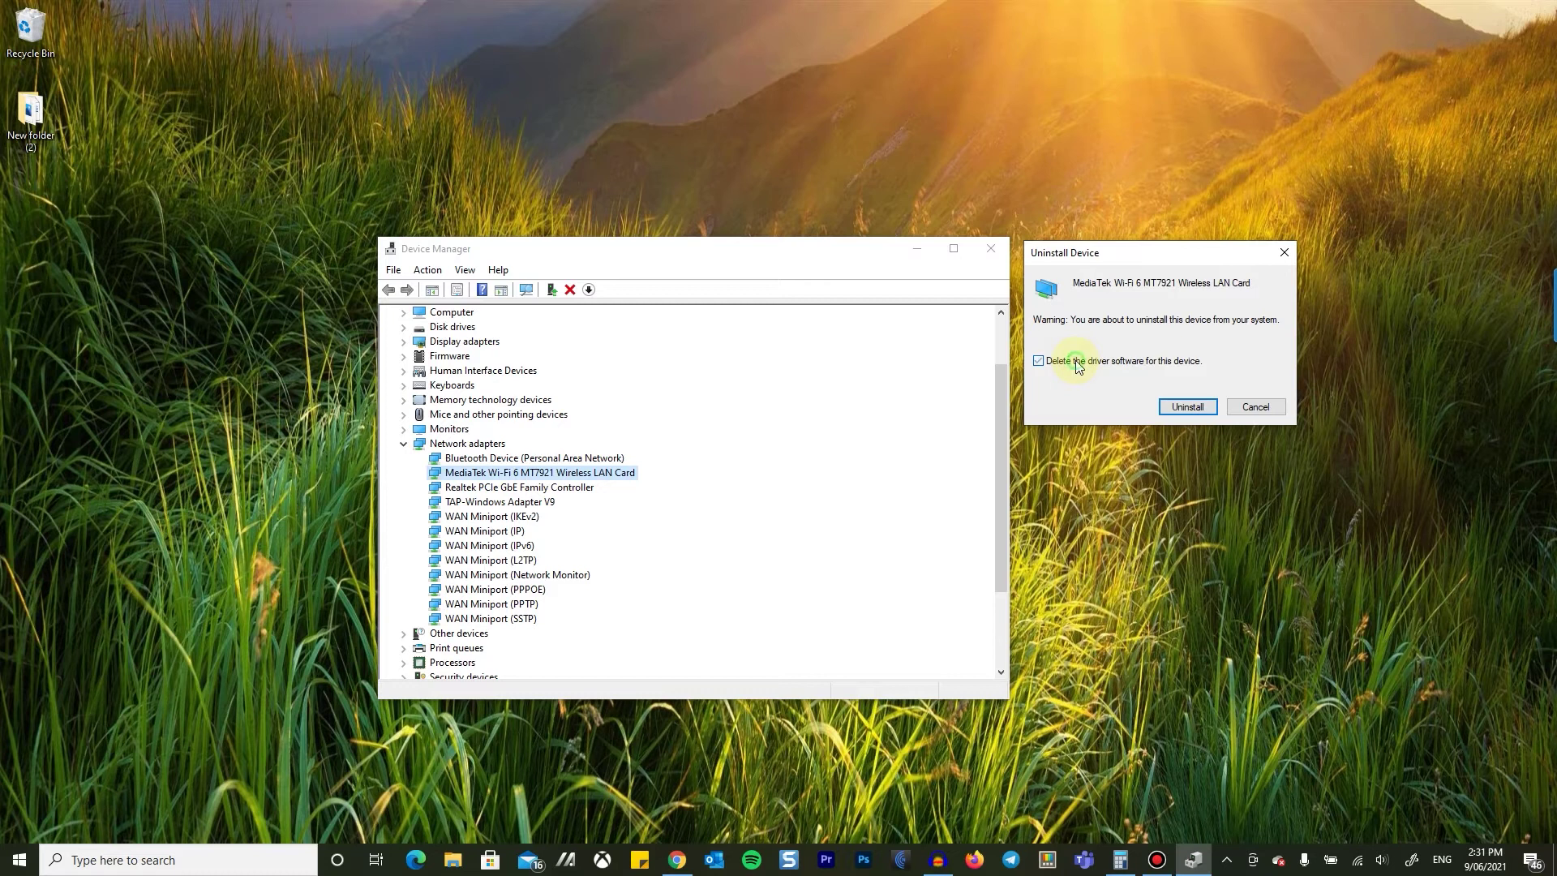
left_click(1256, 407)
left_click(526, 289)
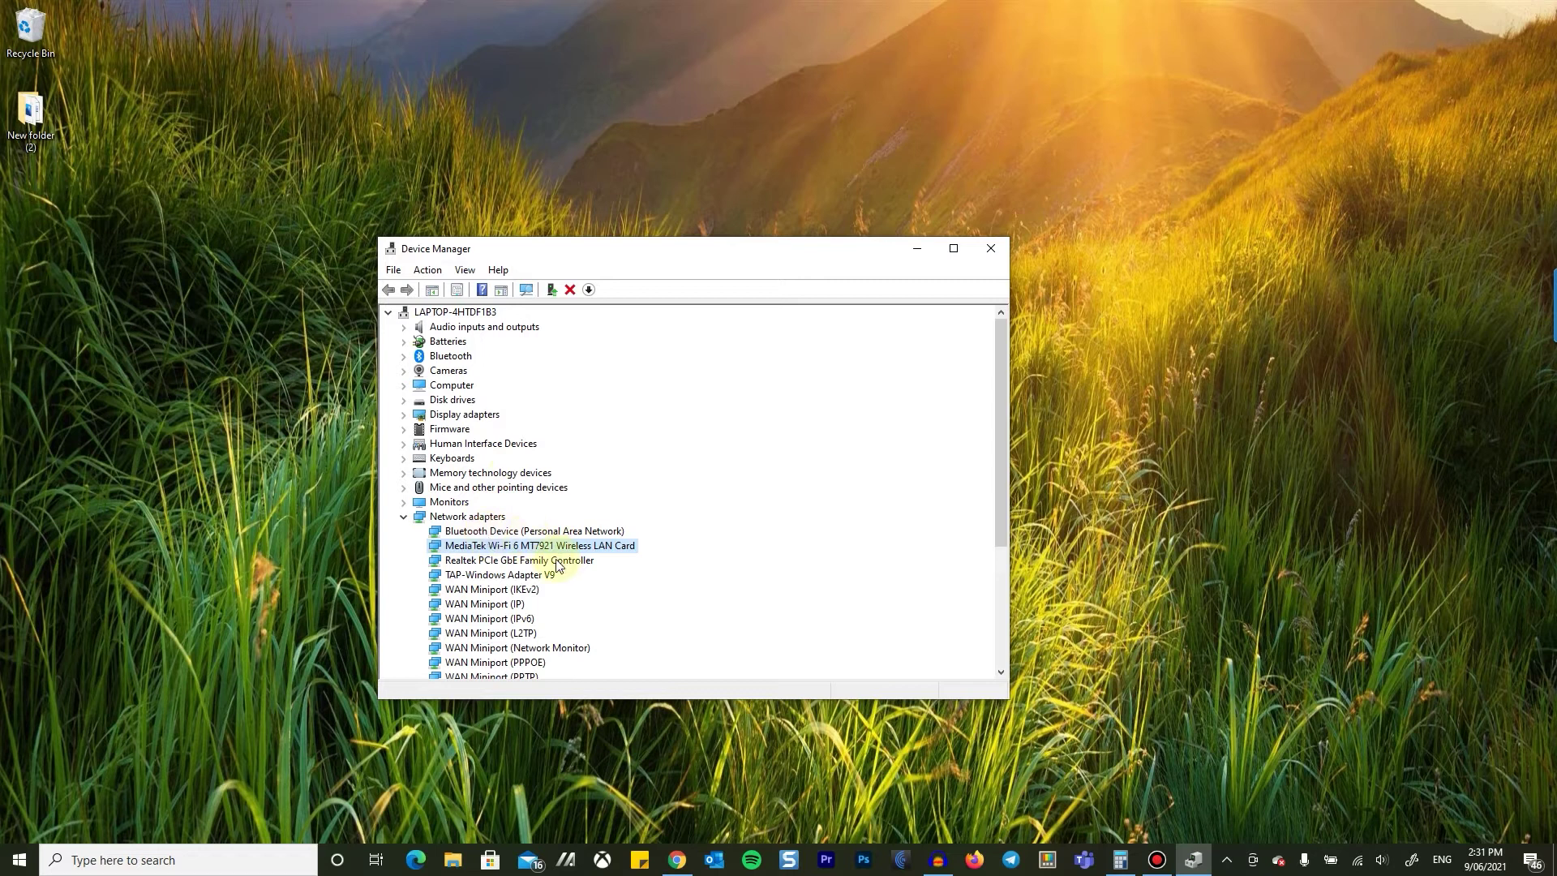
- Bring up the uninstall prompt for the MediaTek Wi-Fi adapter again with driver software deletion selected, and cancel it
right_click(516, 546)
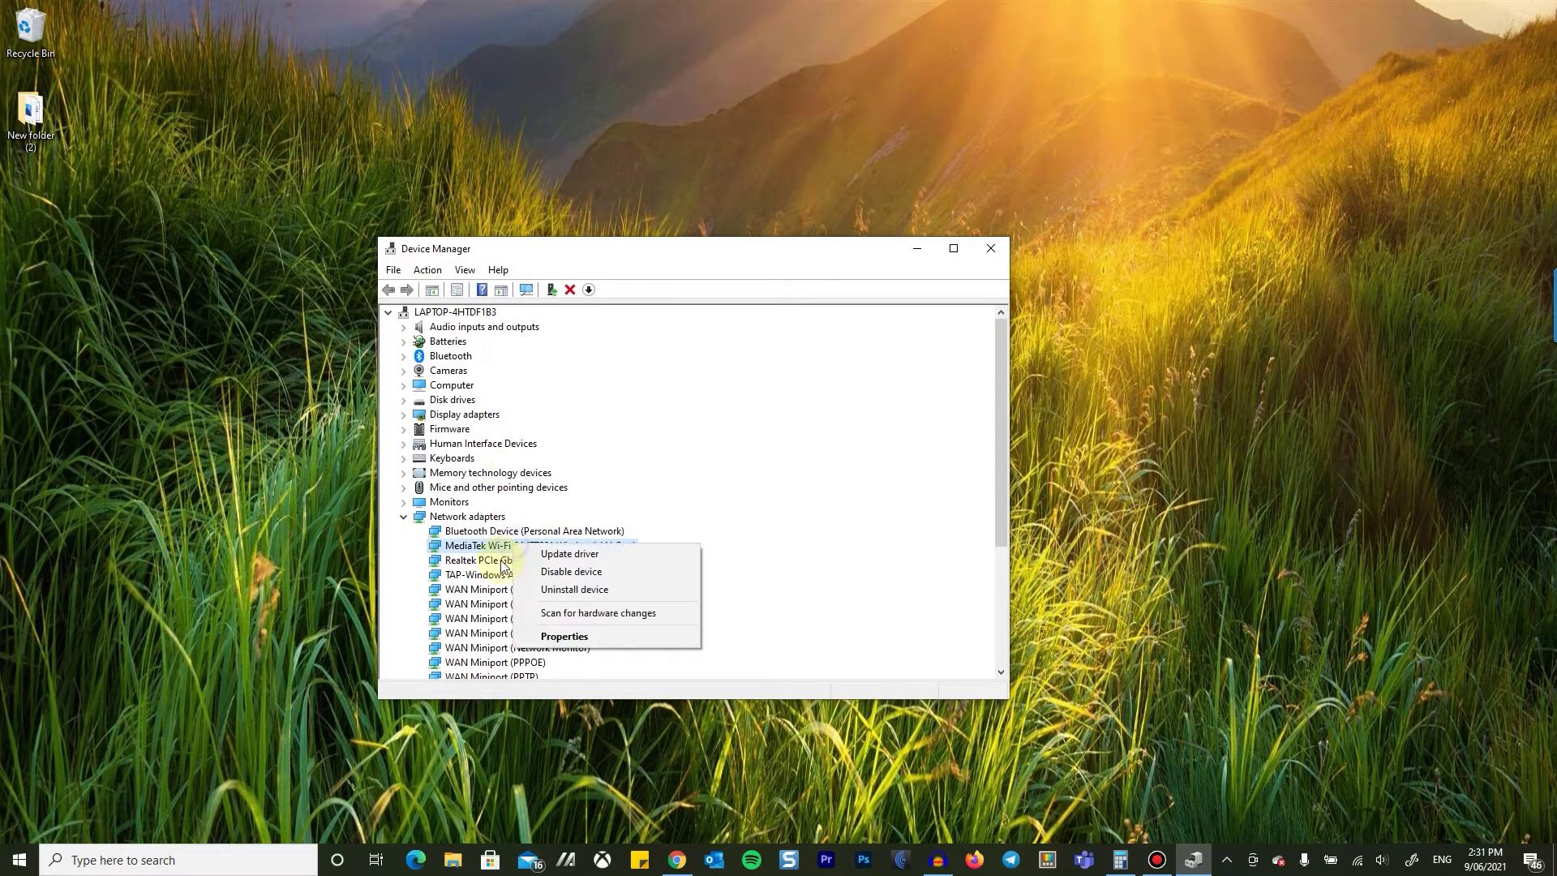
key("Escape")
right_click(469, 546)
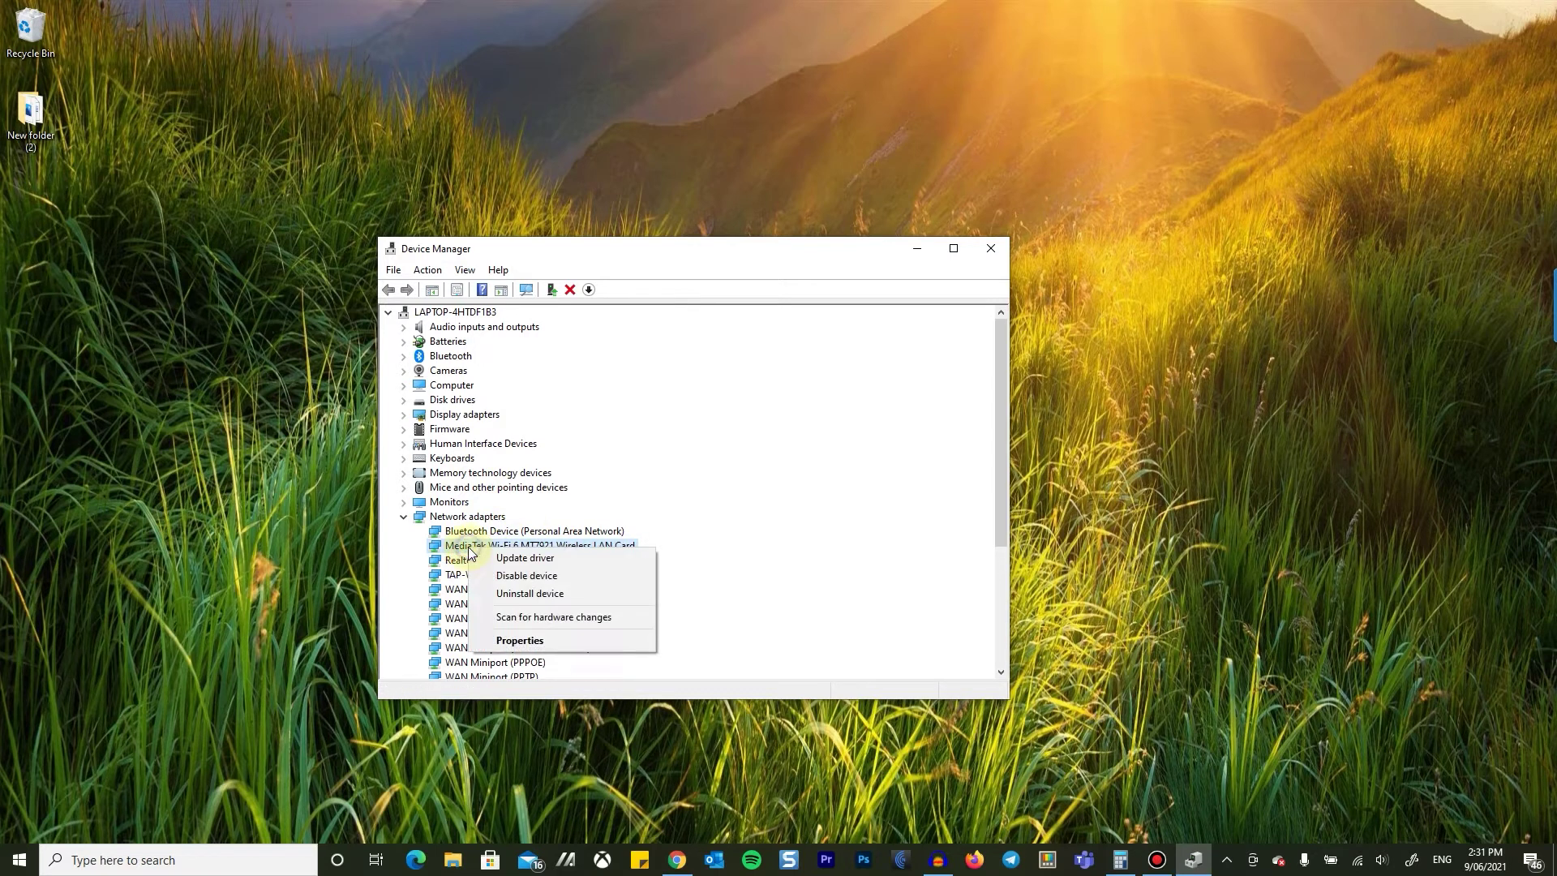
left_click(560, 589)
left_click_drag(742, 338, 1220, 277)
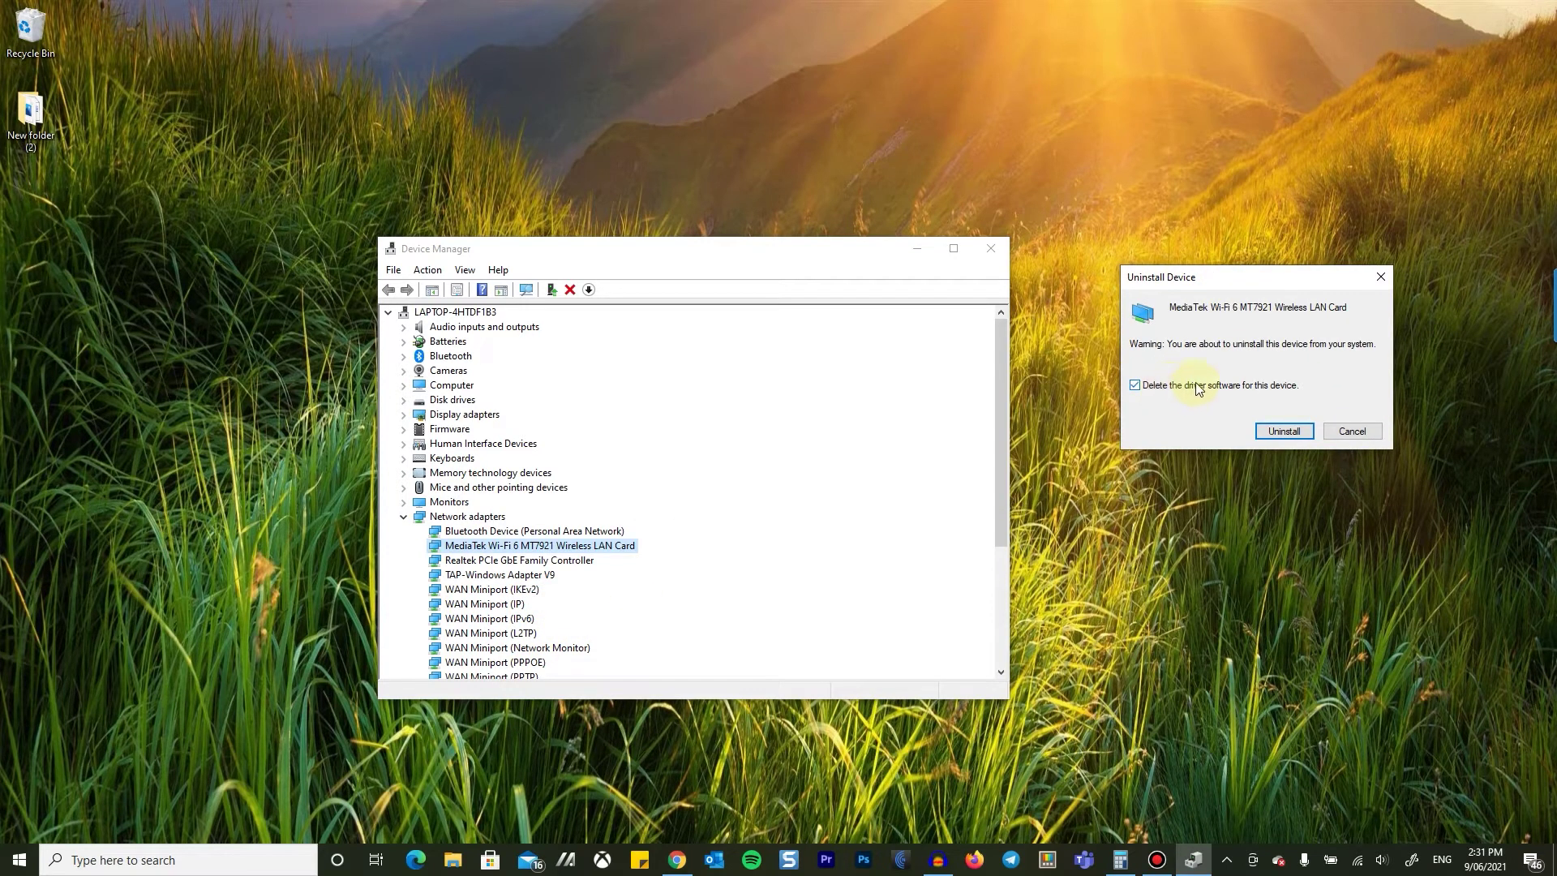
left_click(1347, 431)
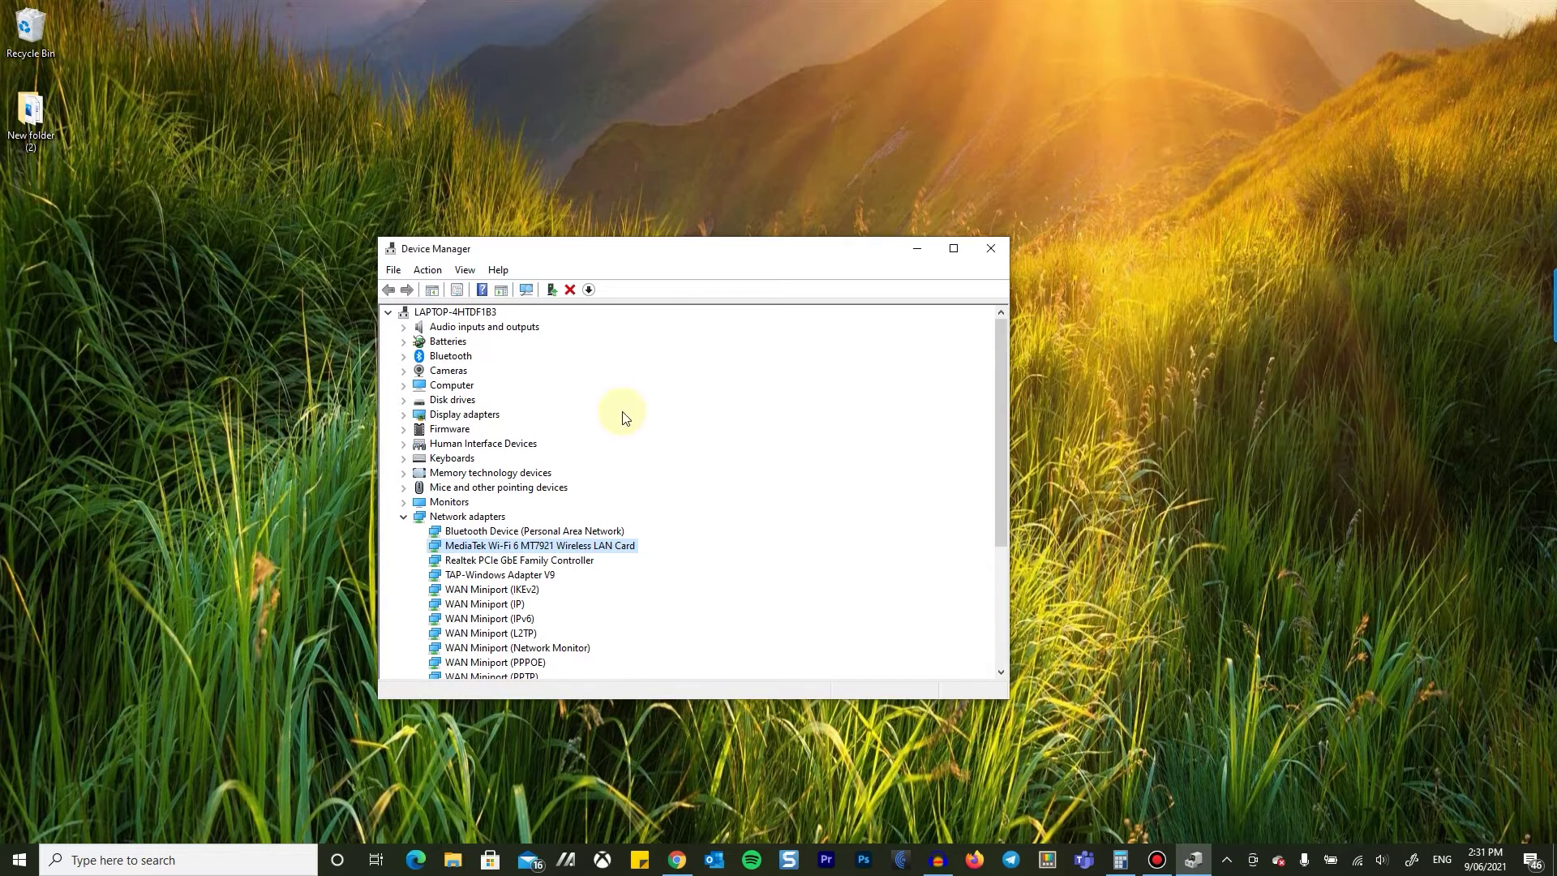
left_click(275, 643)
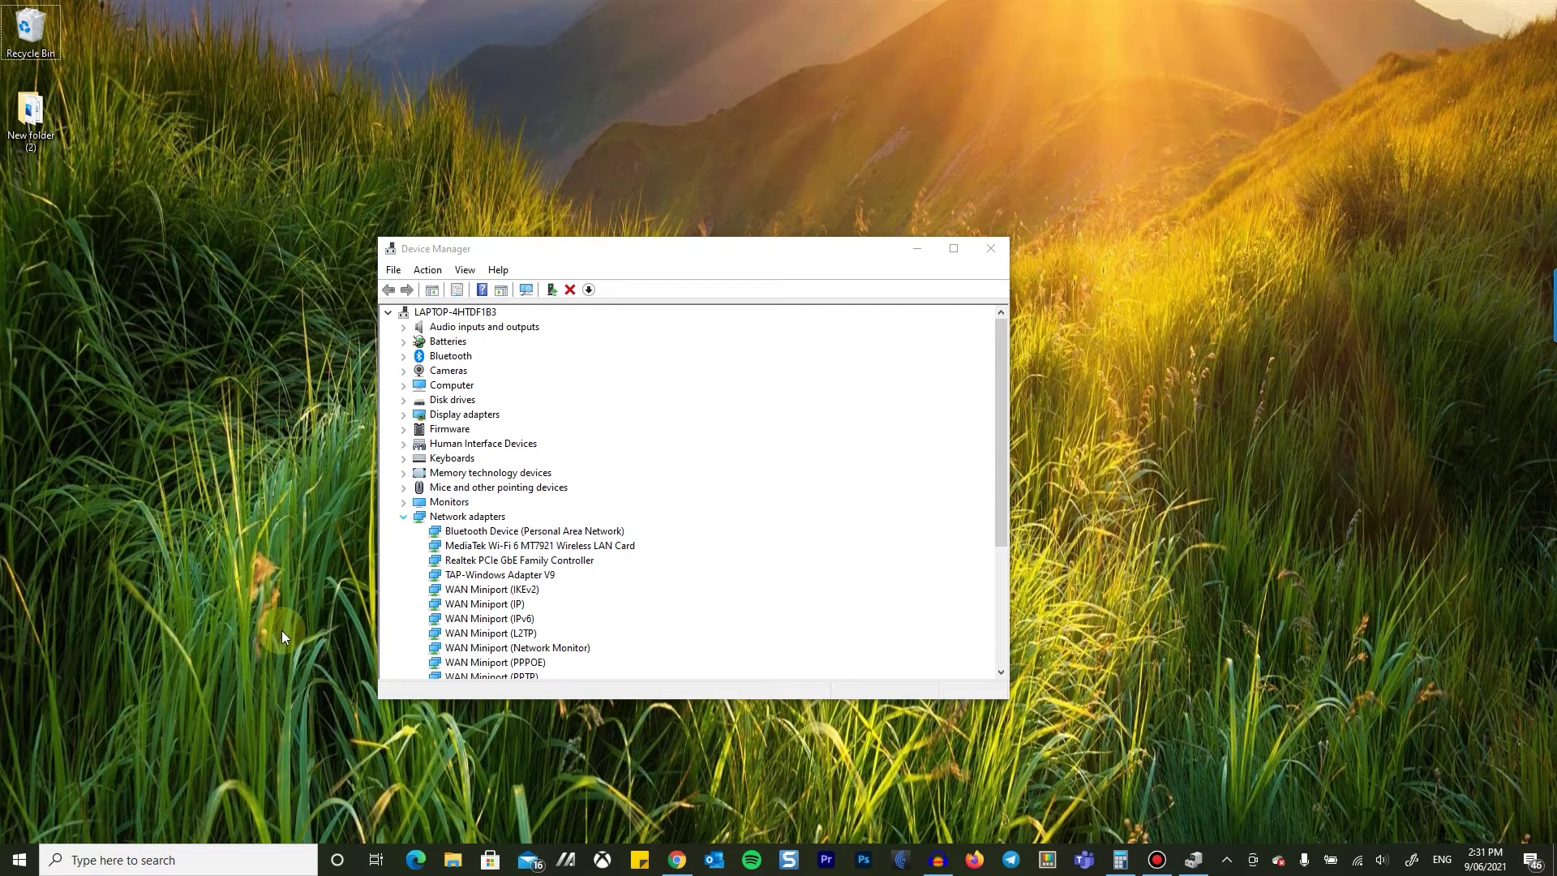
- Switch to Chrome, open an incognito window and search Google for "asus zephyrus g15 wifi drivers download"
left_click(677, 860)
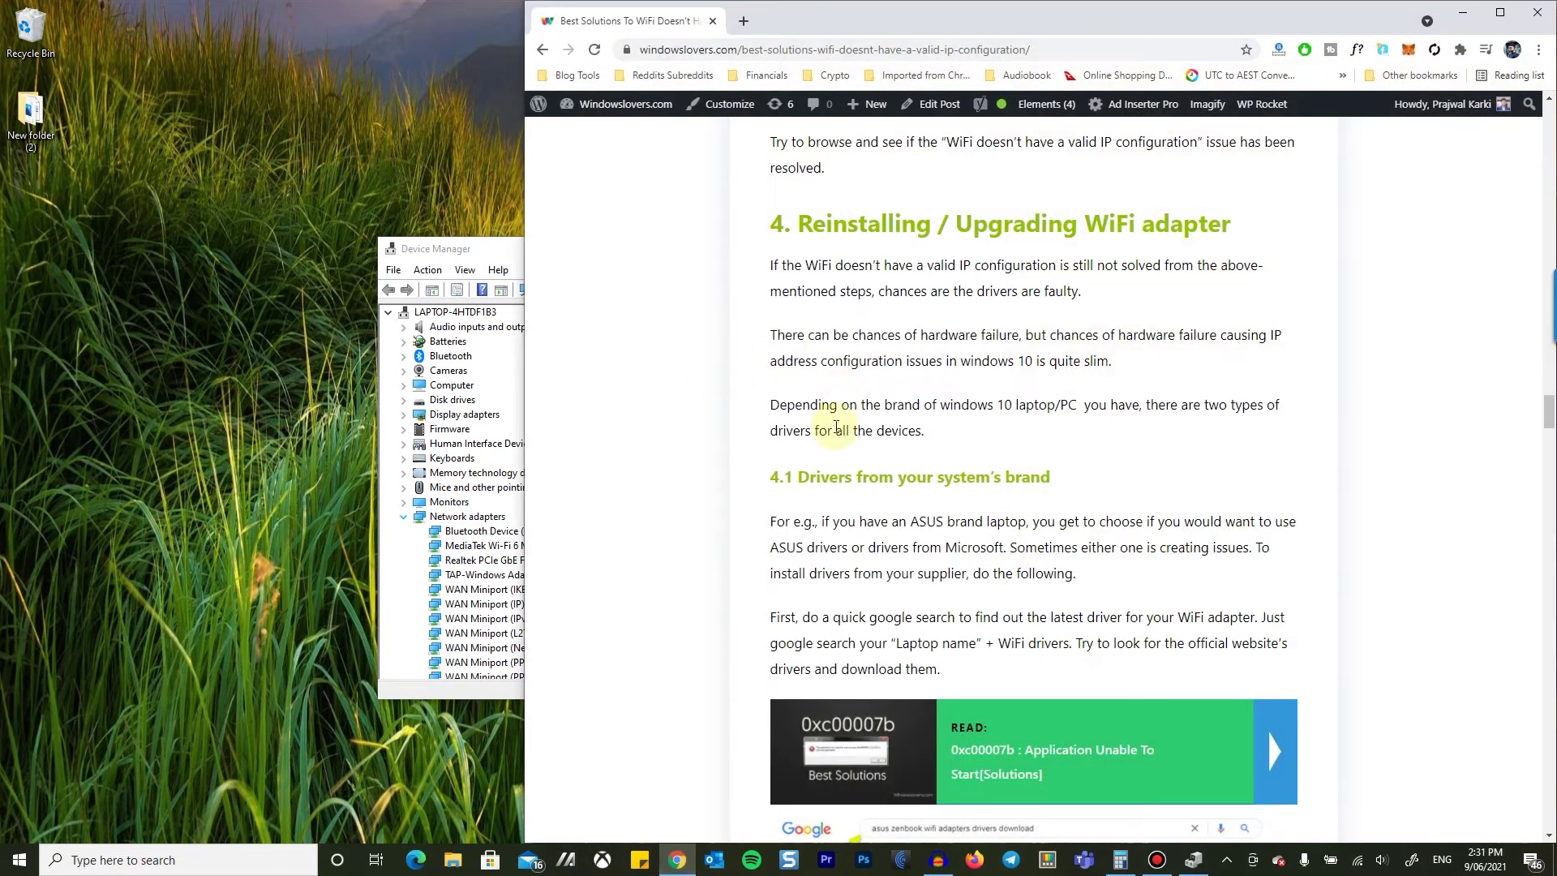
key("ctrl+shift+n")
left_click(870, 453)
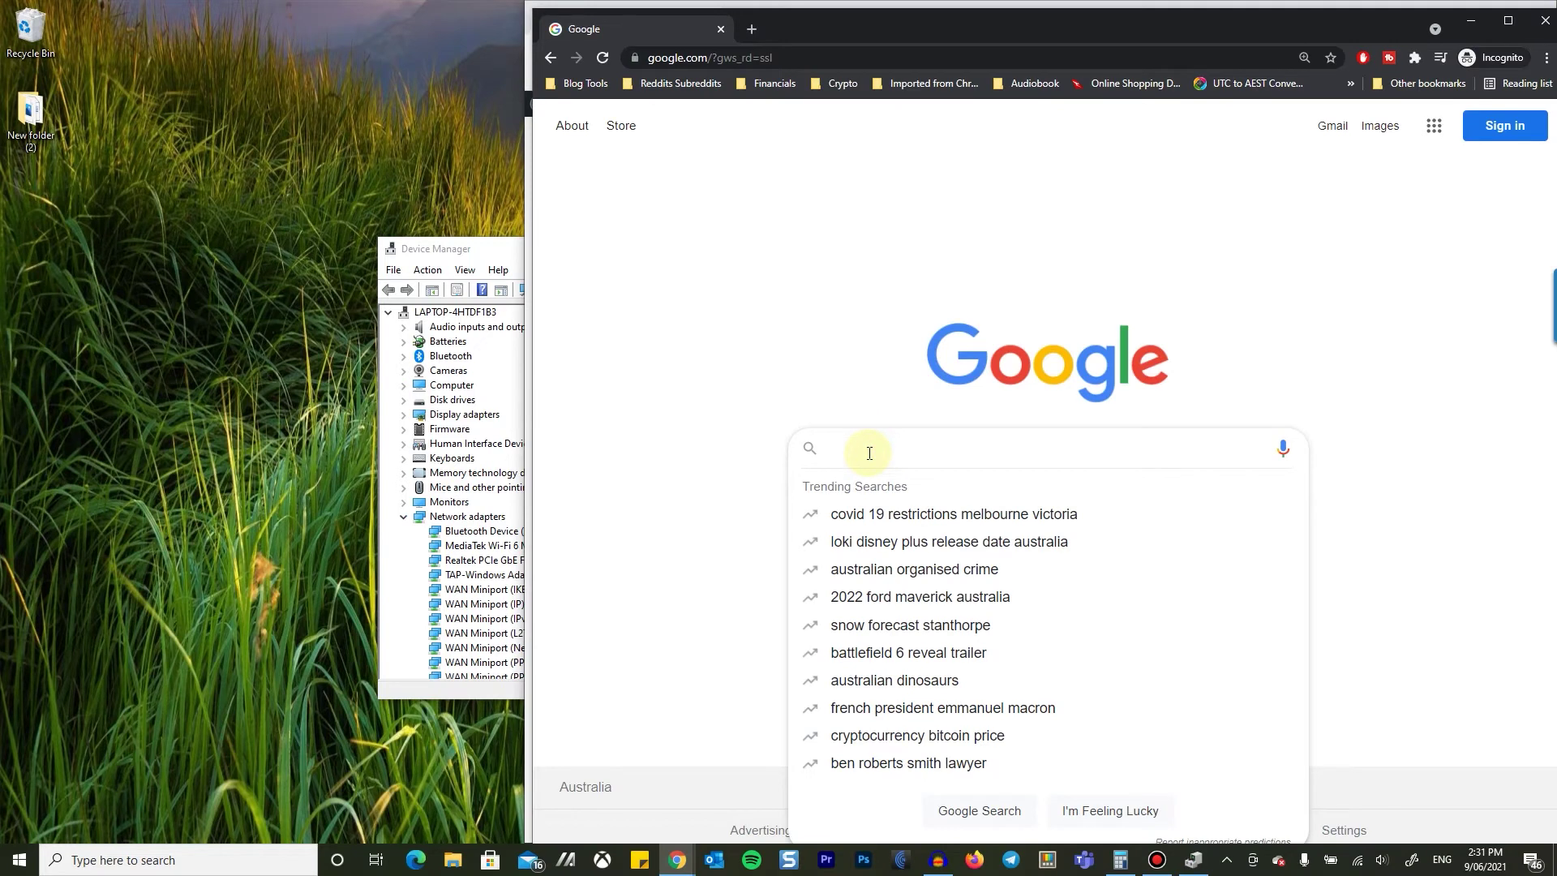
type("as")
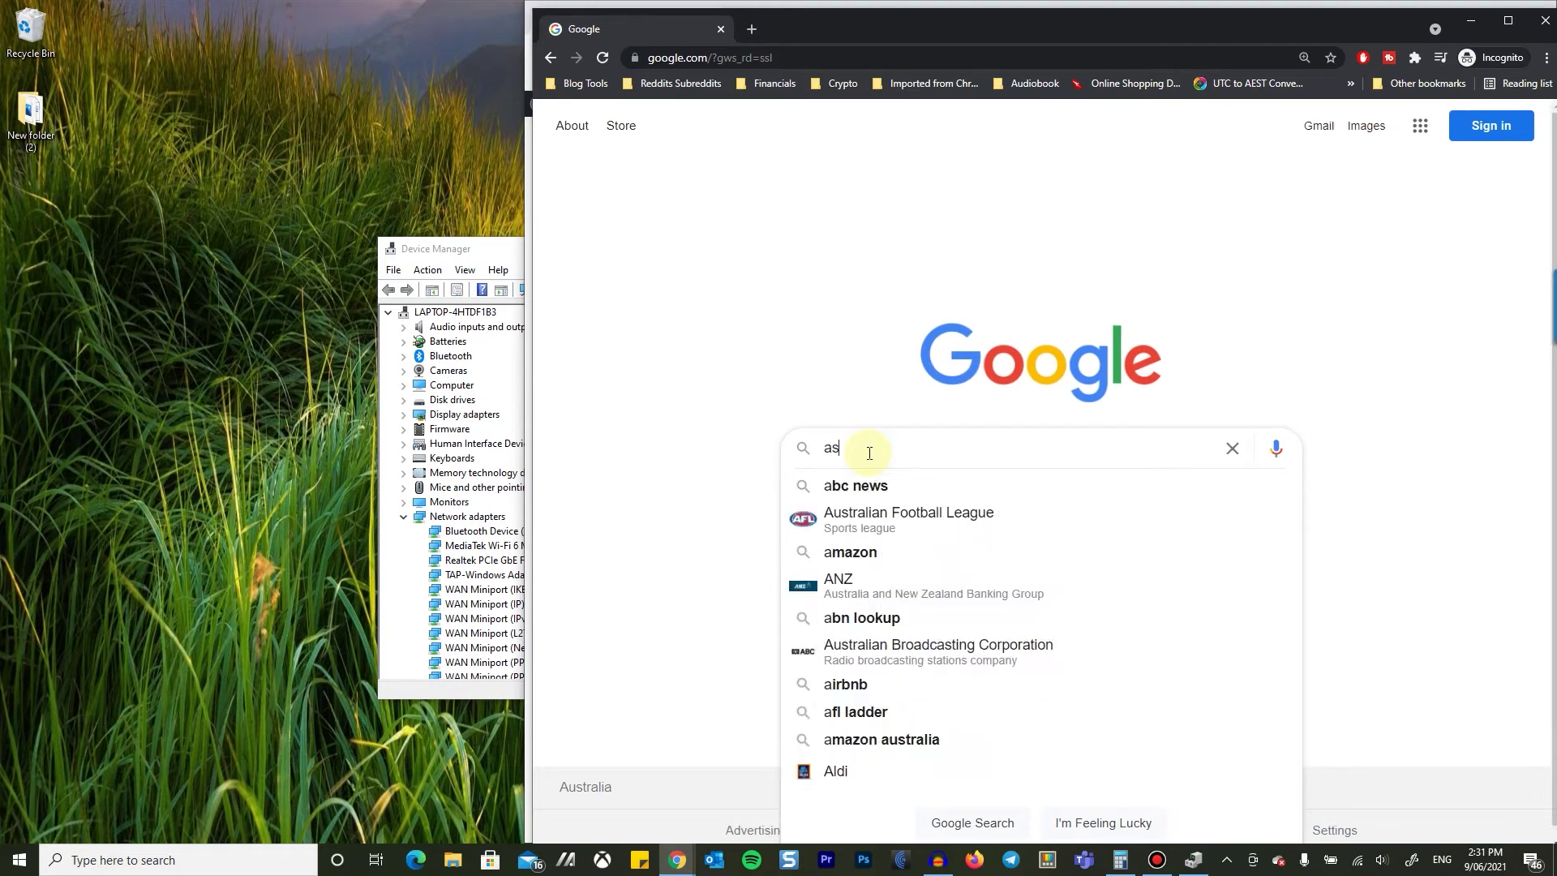
type("us zephyrus g15")
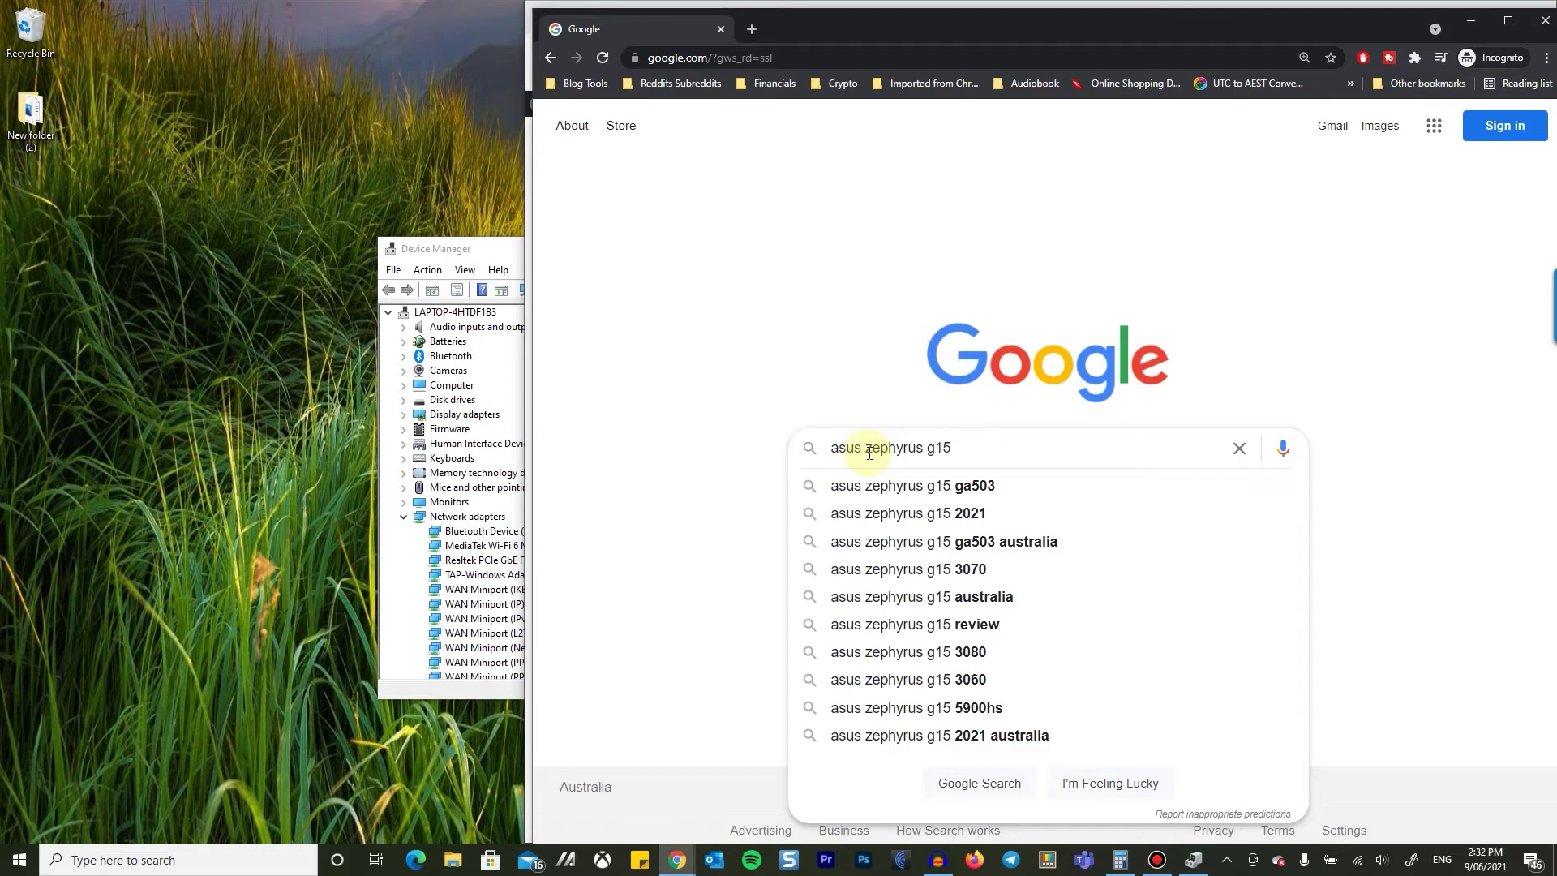
type("wifi drivers download")
key("Return")
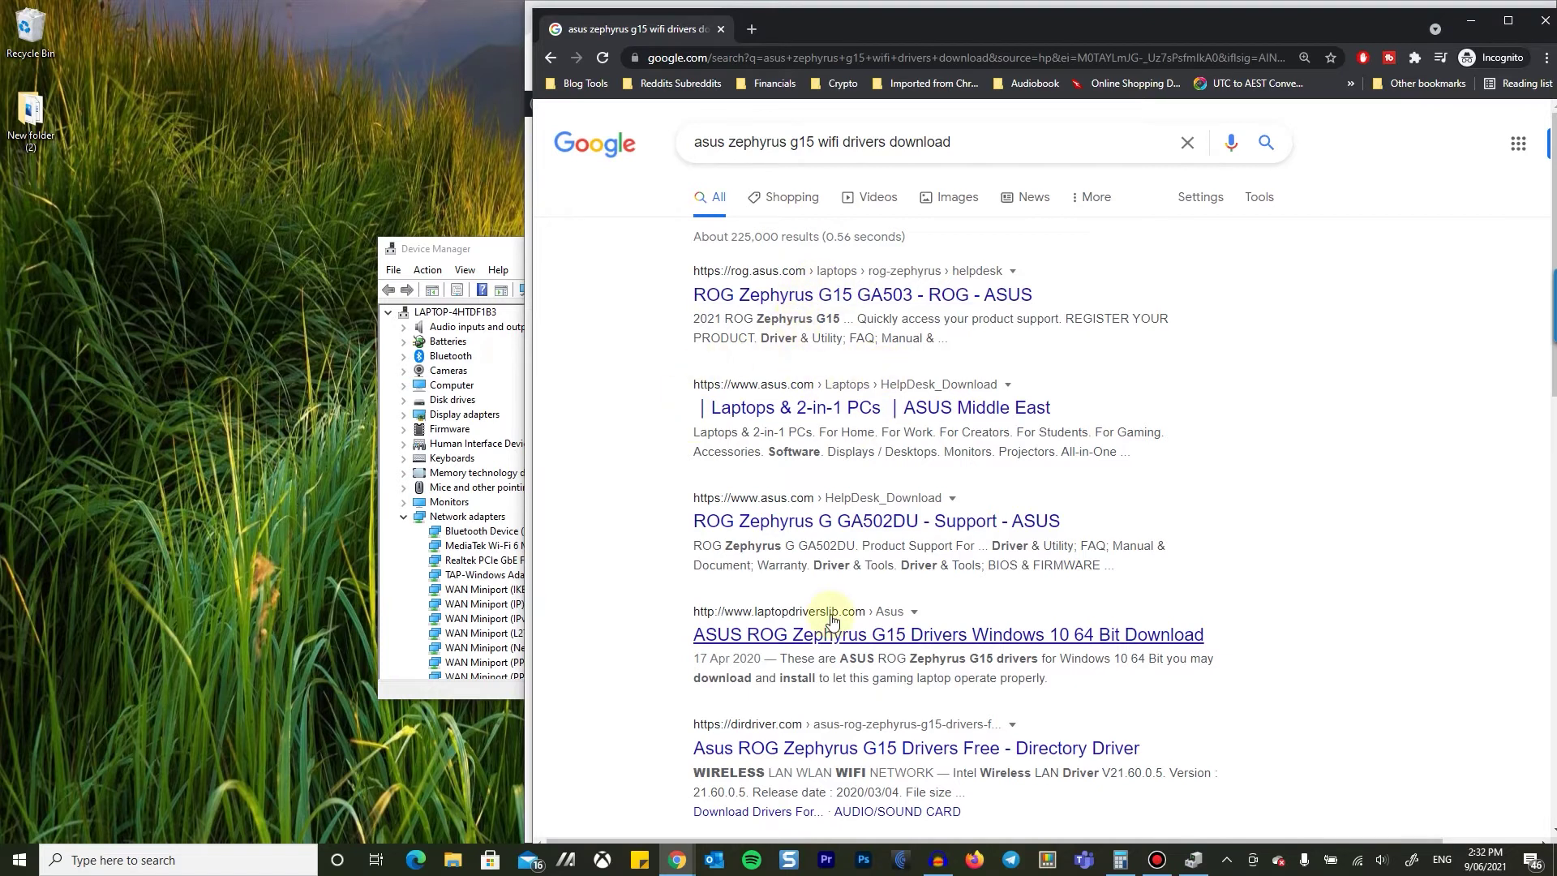
- Open the ROG Zephyrus G15 GA503 result from rog.asus.com in a new tab and look over its support page
scroll(839, 579, "down", 3)
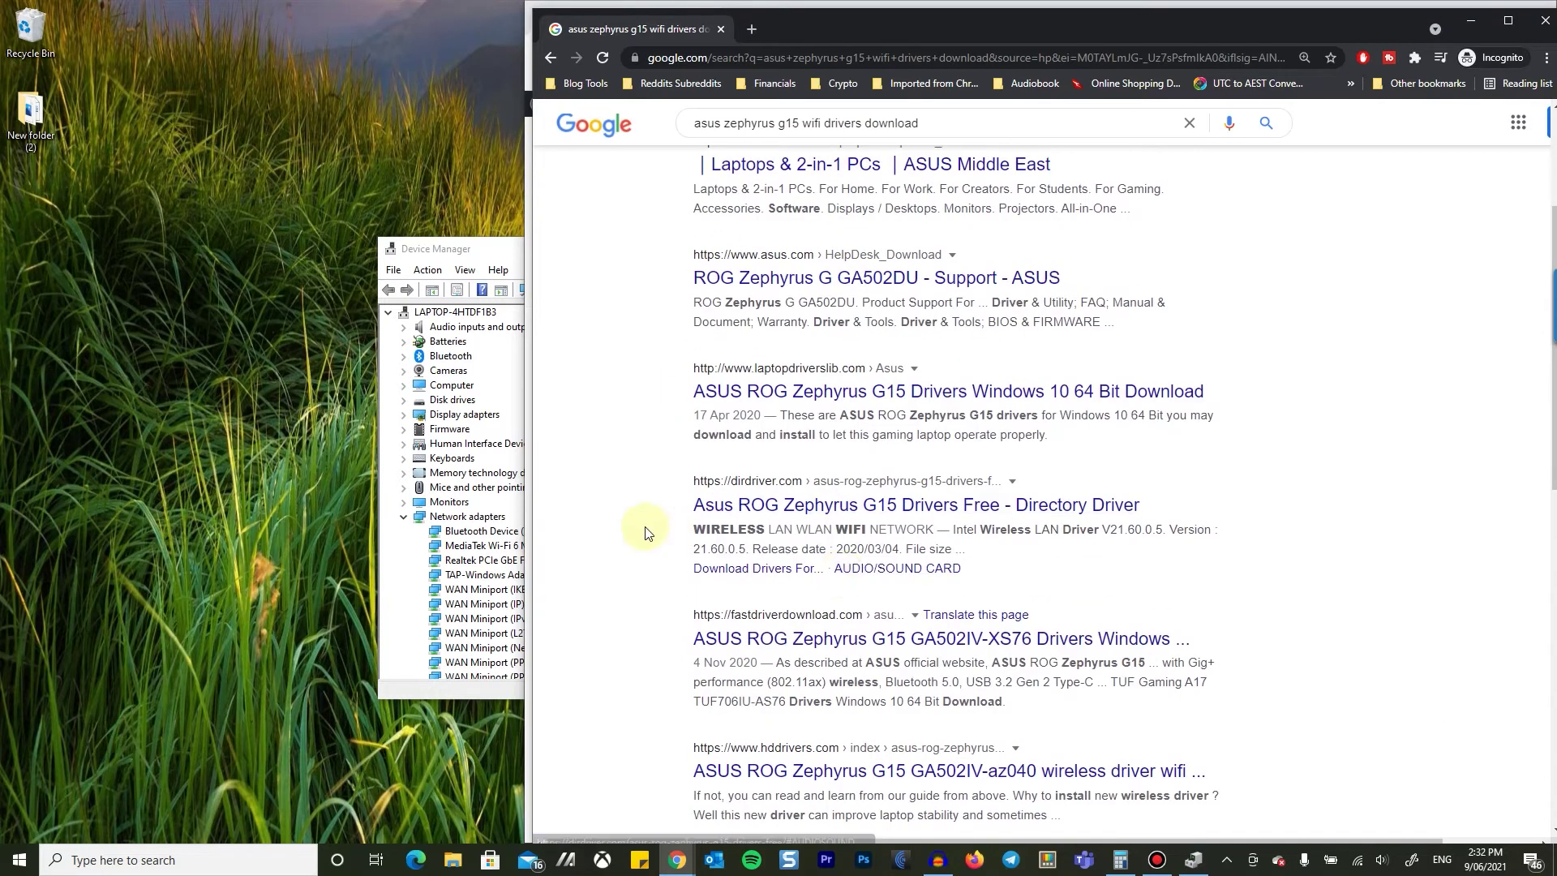
scroll(649, 519, "up", 3)
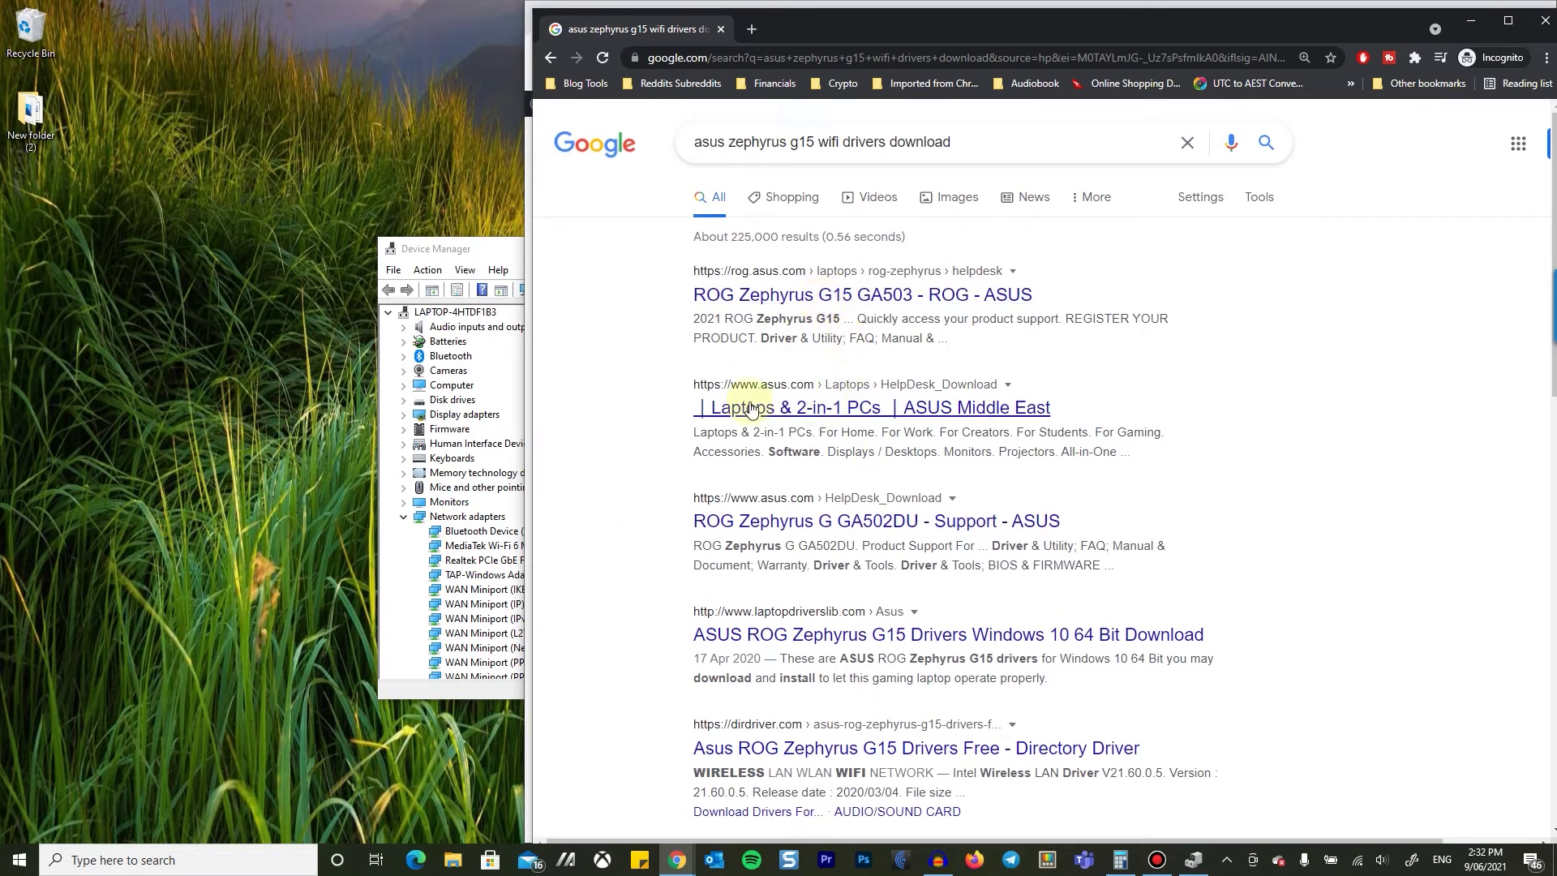
right_click(785, 297)
left_click(817, 316)
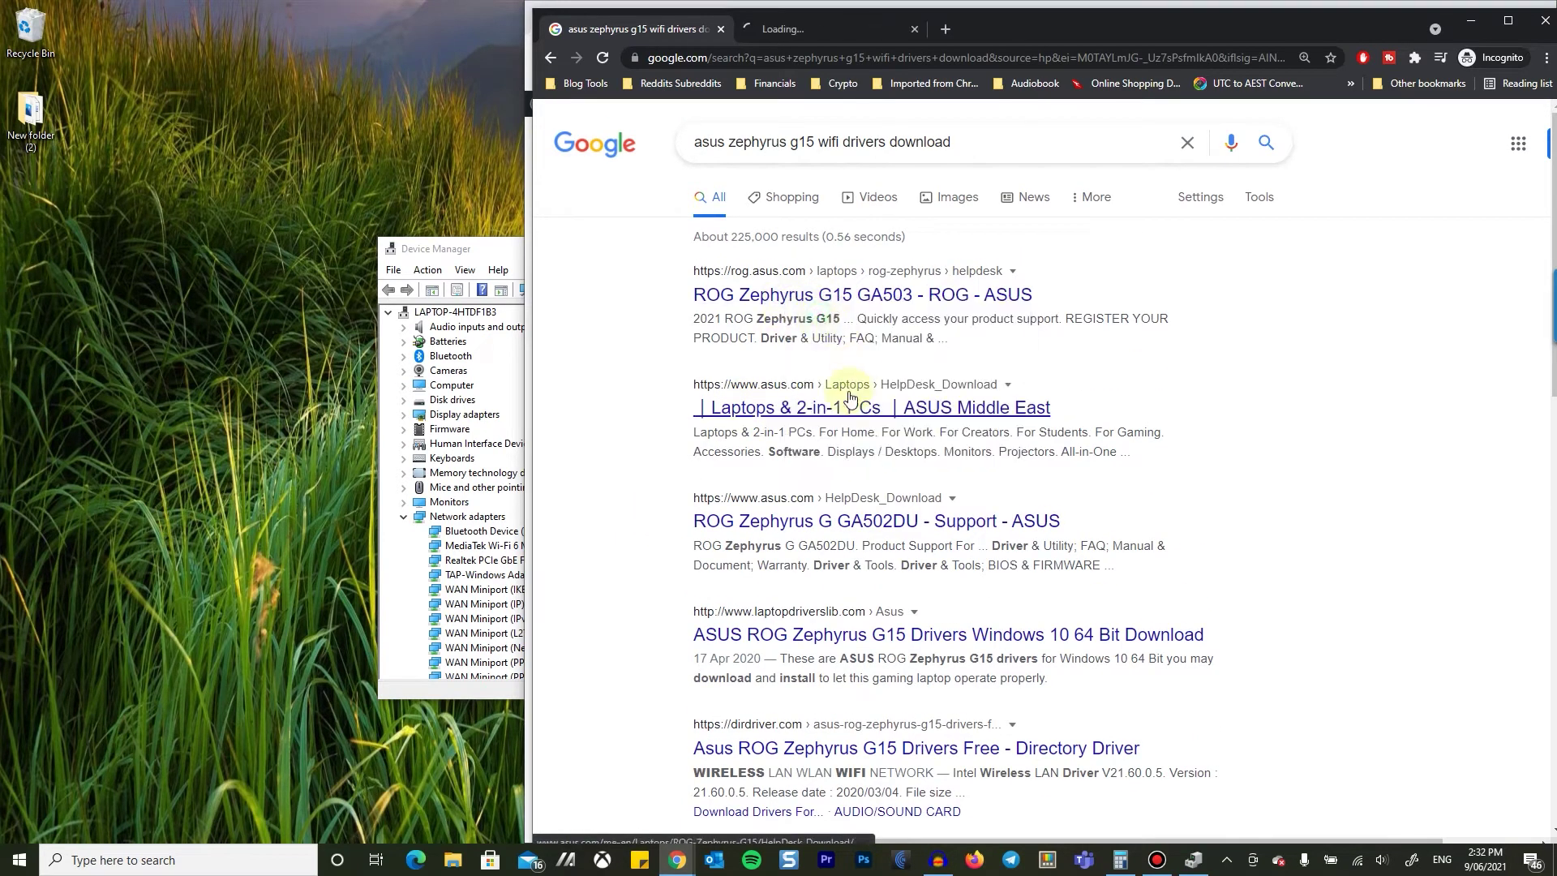
scroll(827, 633, "down", 4)
scroll(811, 655, "up", 4)
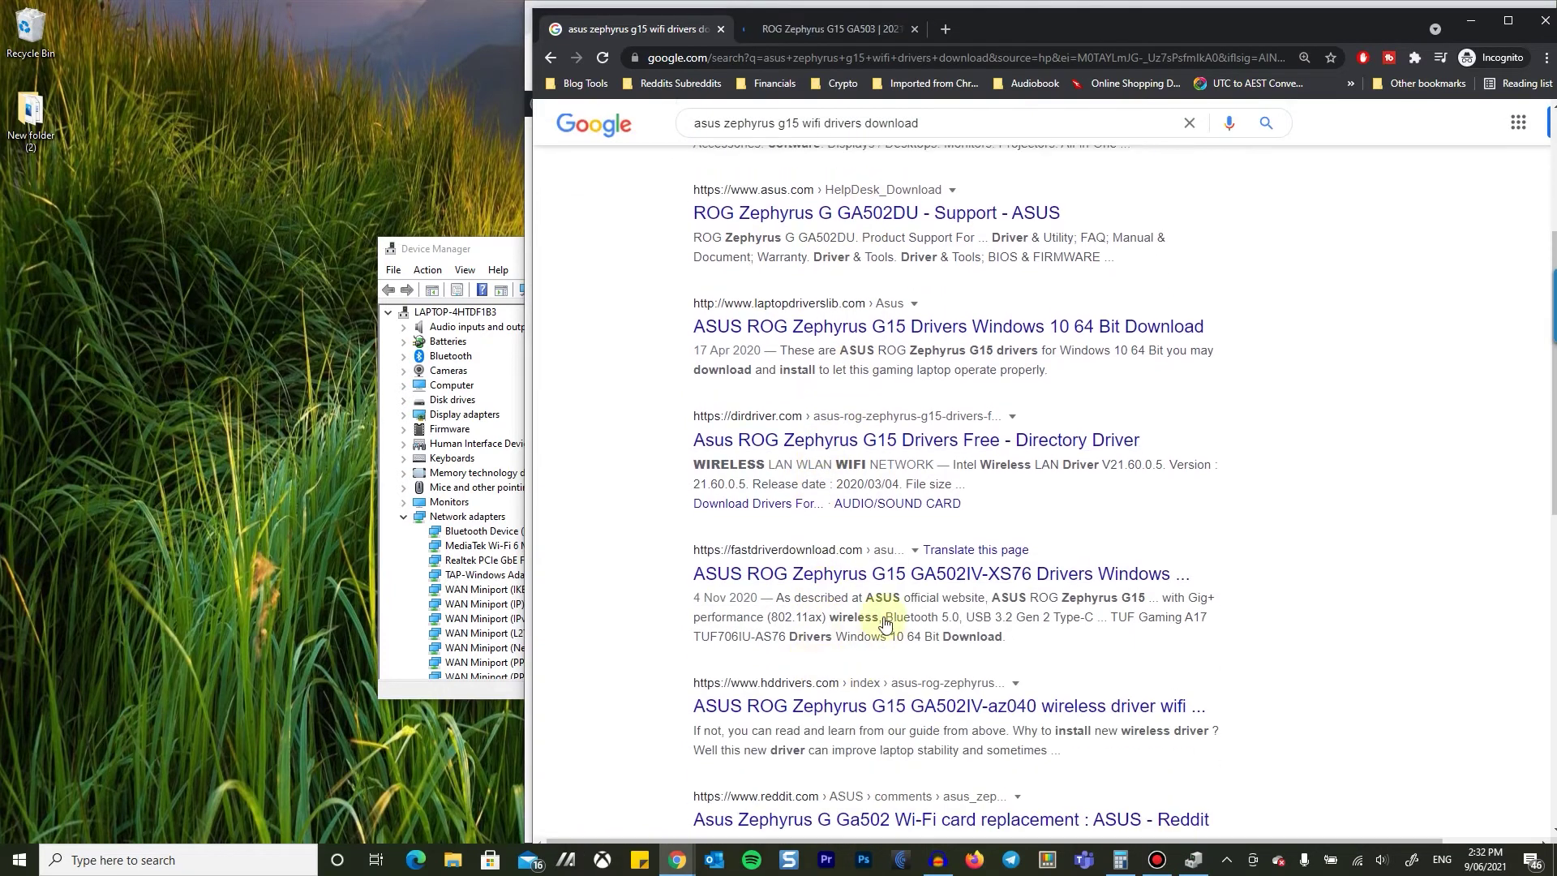
key("ctrl+Tab")
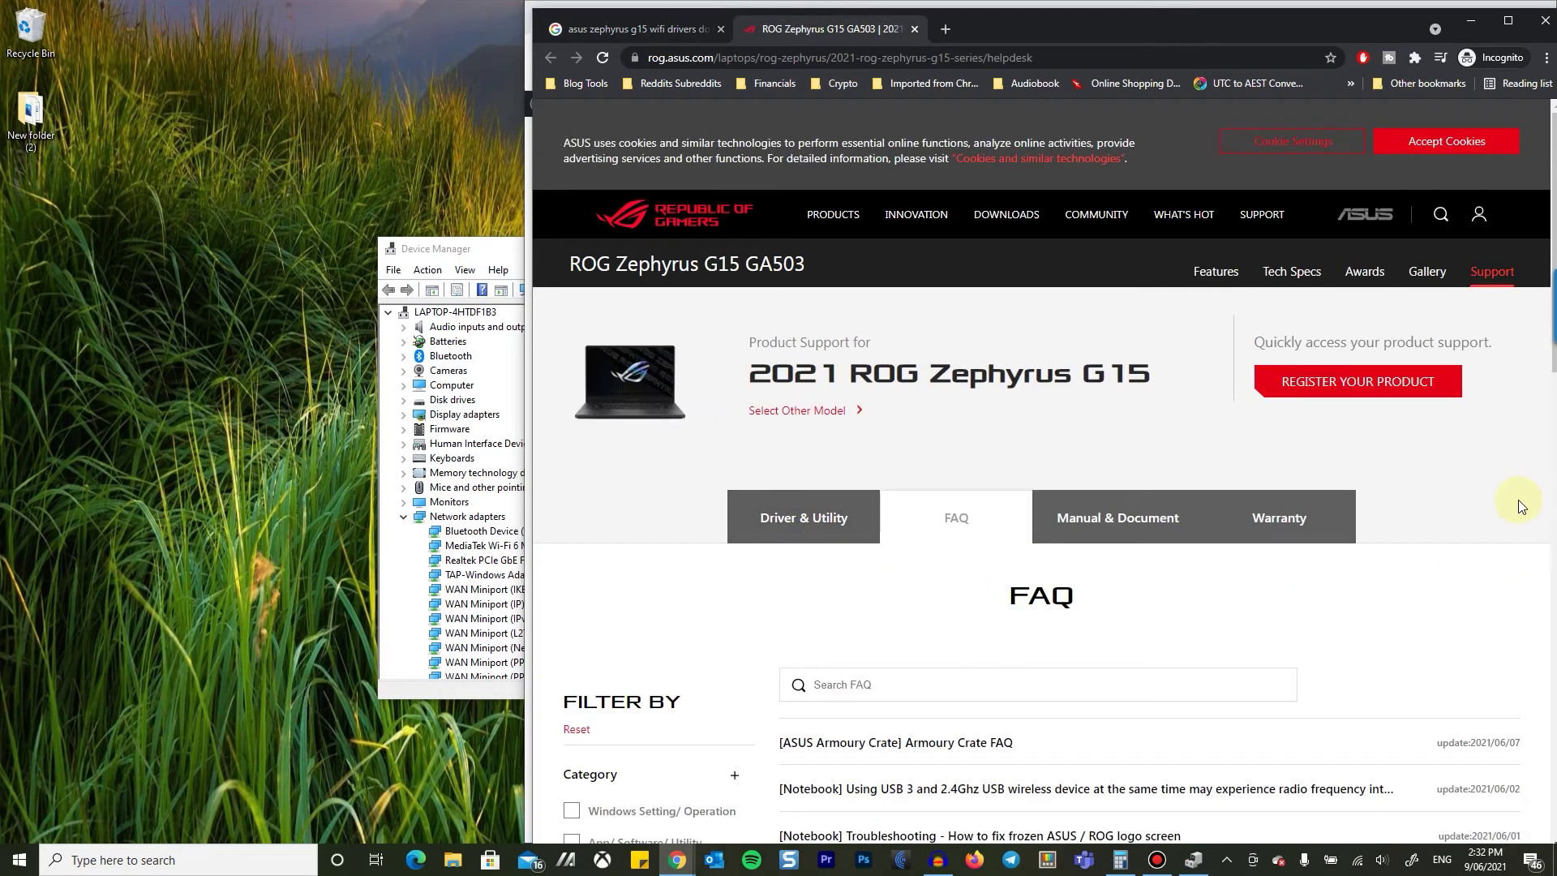
scroll(1303, 514, "down", 4)
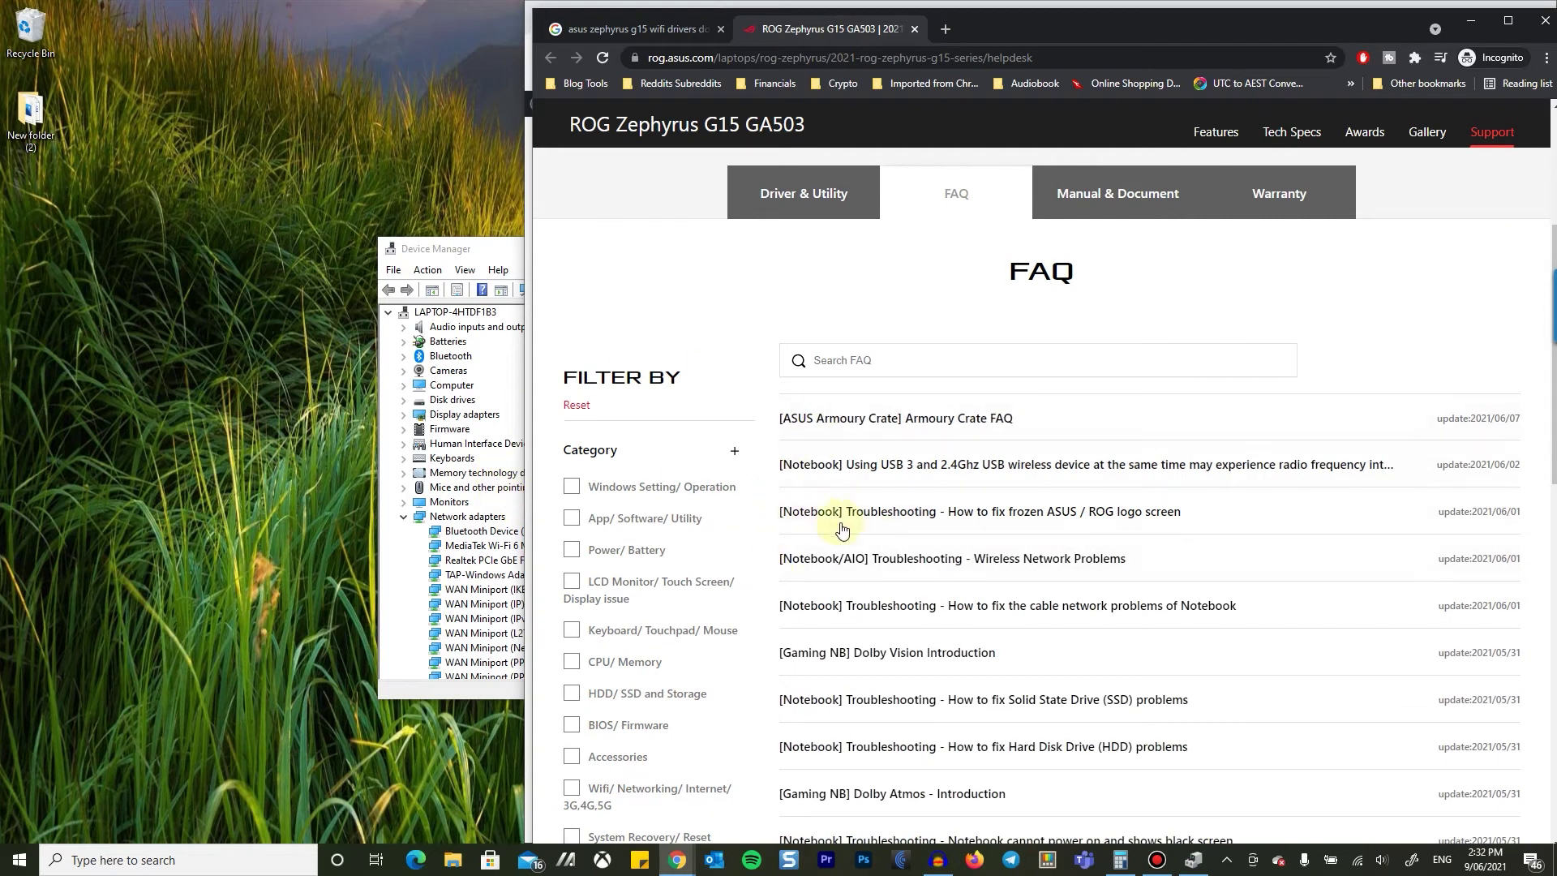
scroll(879, 466, "up", 4)
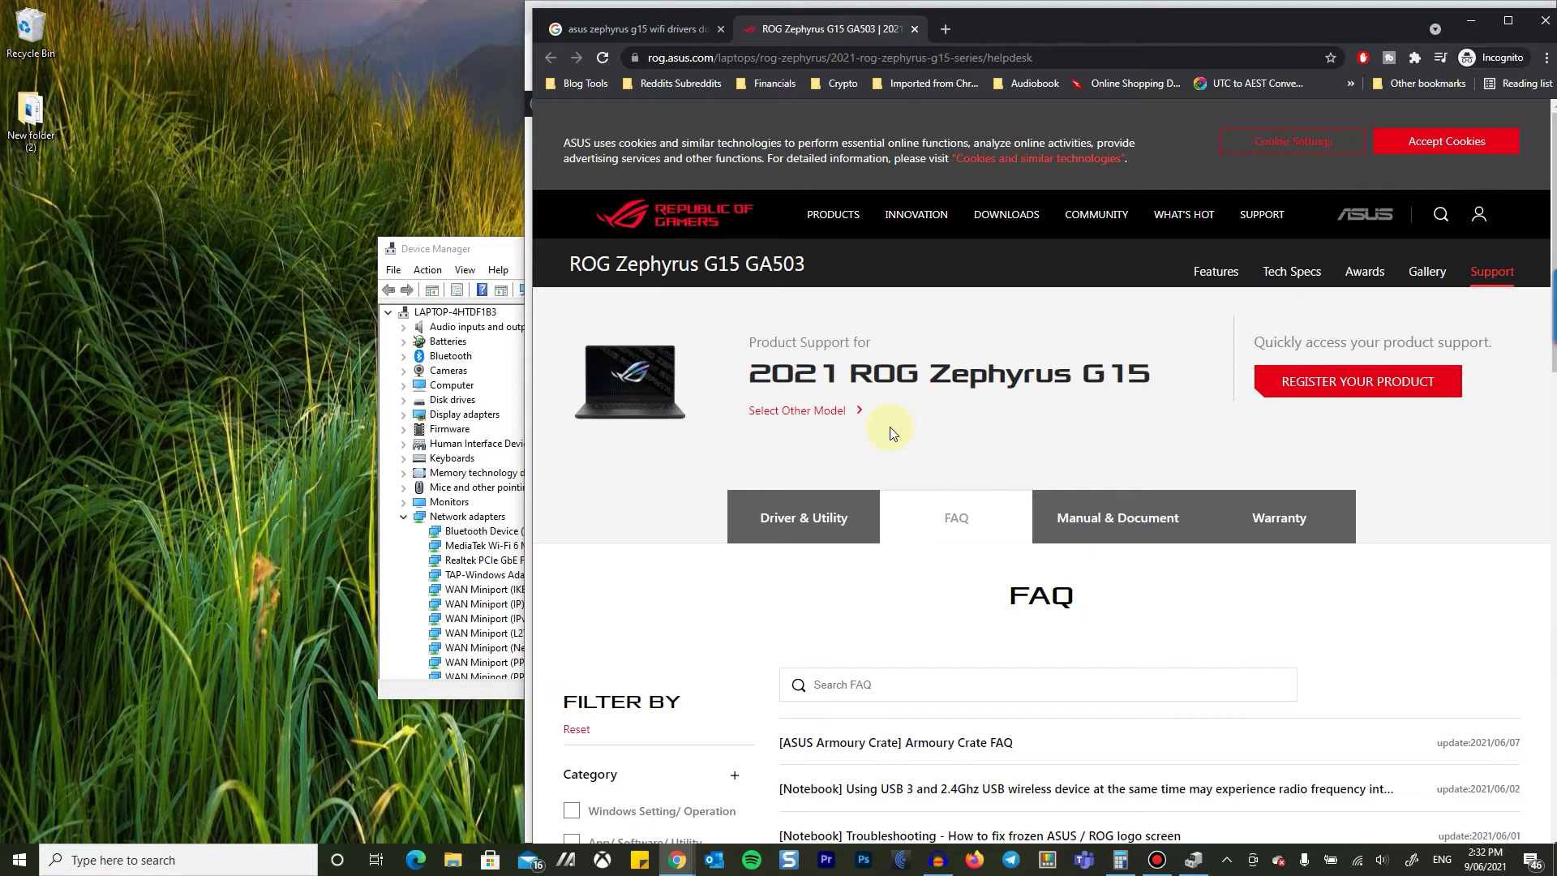
- Bring Device Manager in front of the browser, move it aside and minimize the incognito window
left_click(472, 248)
left_click(1172, 427)
left_click_drag(500, 256, 358, 268)
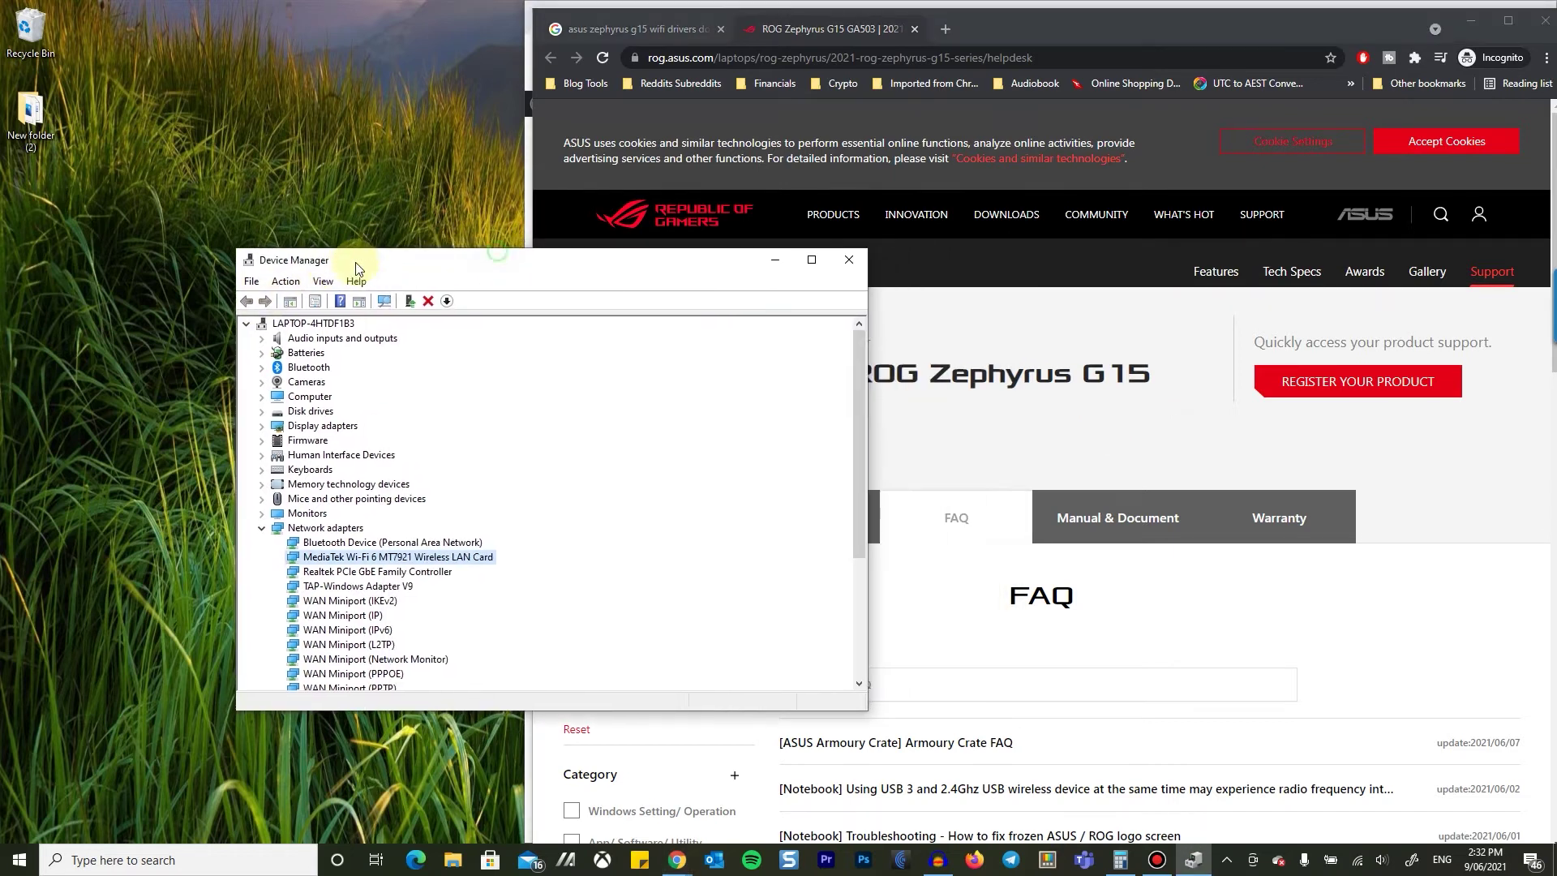
left_click(1140, 351)
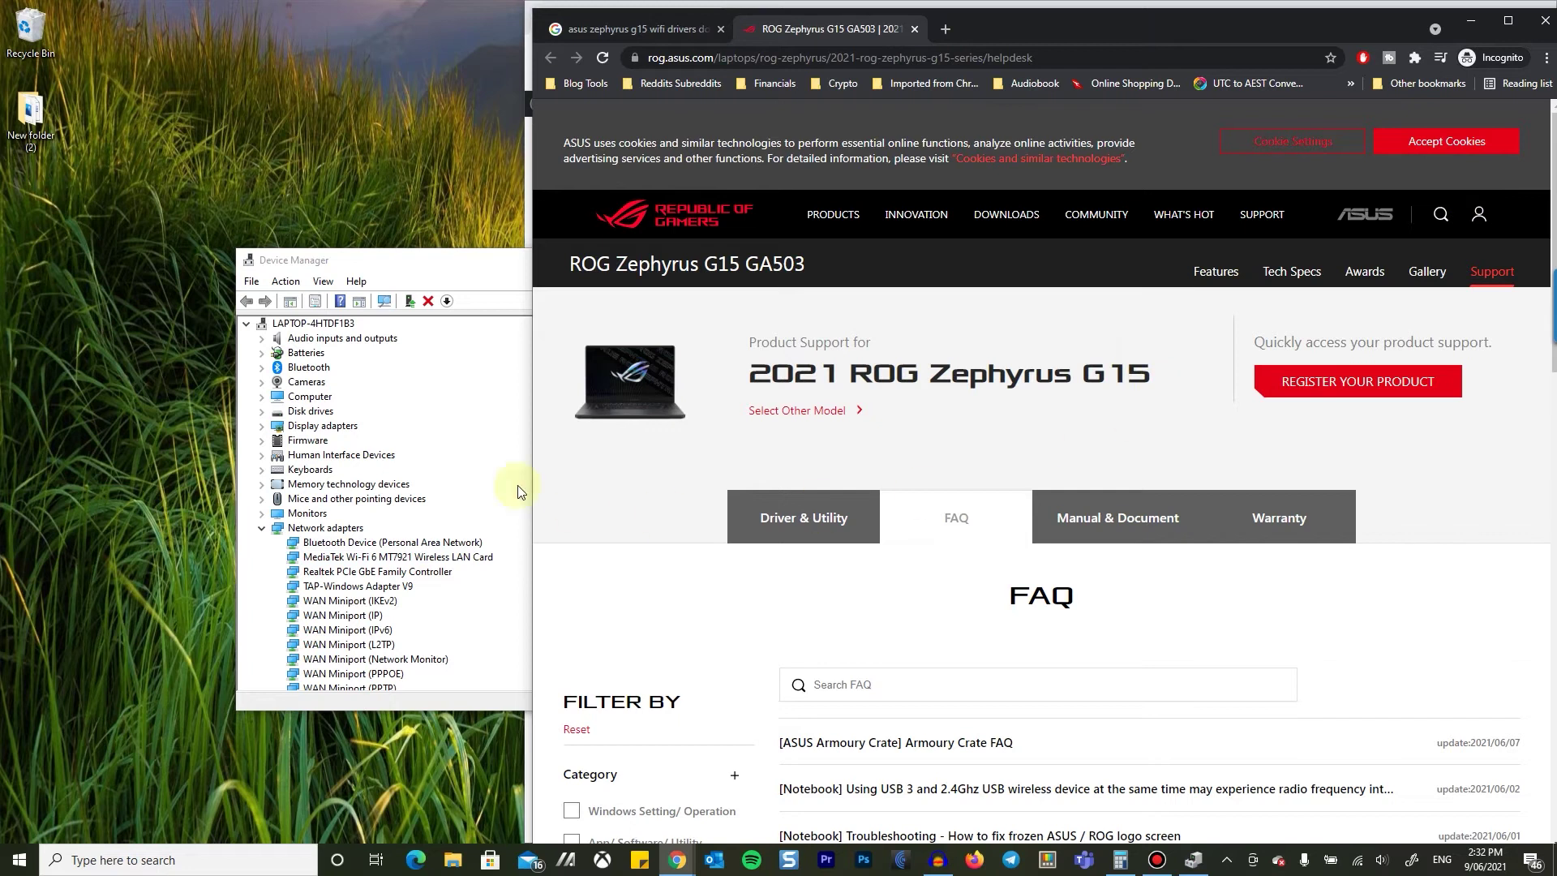
left_click(447, 443)
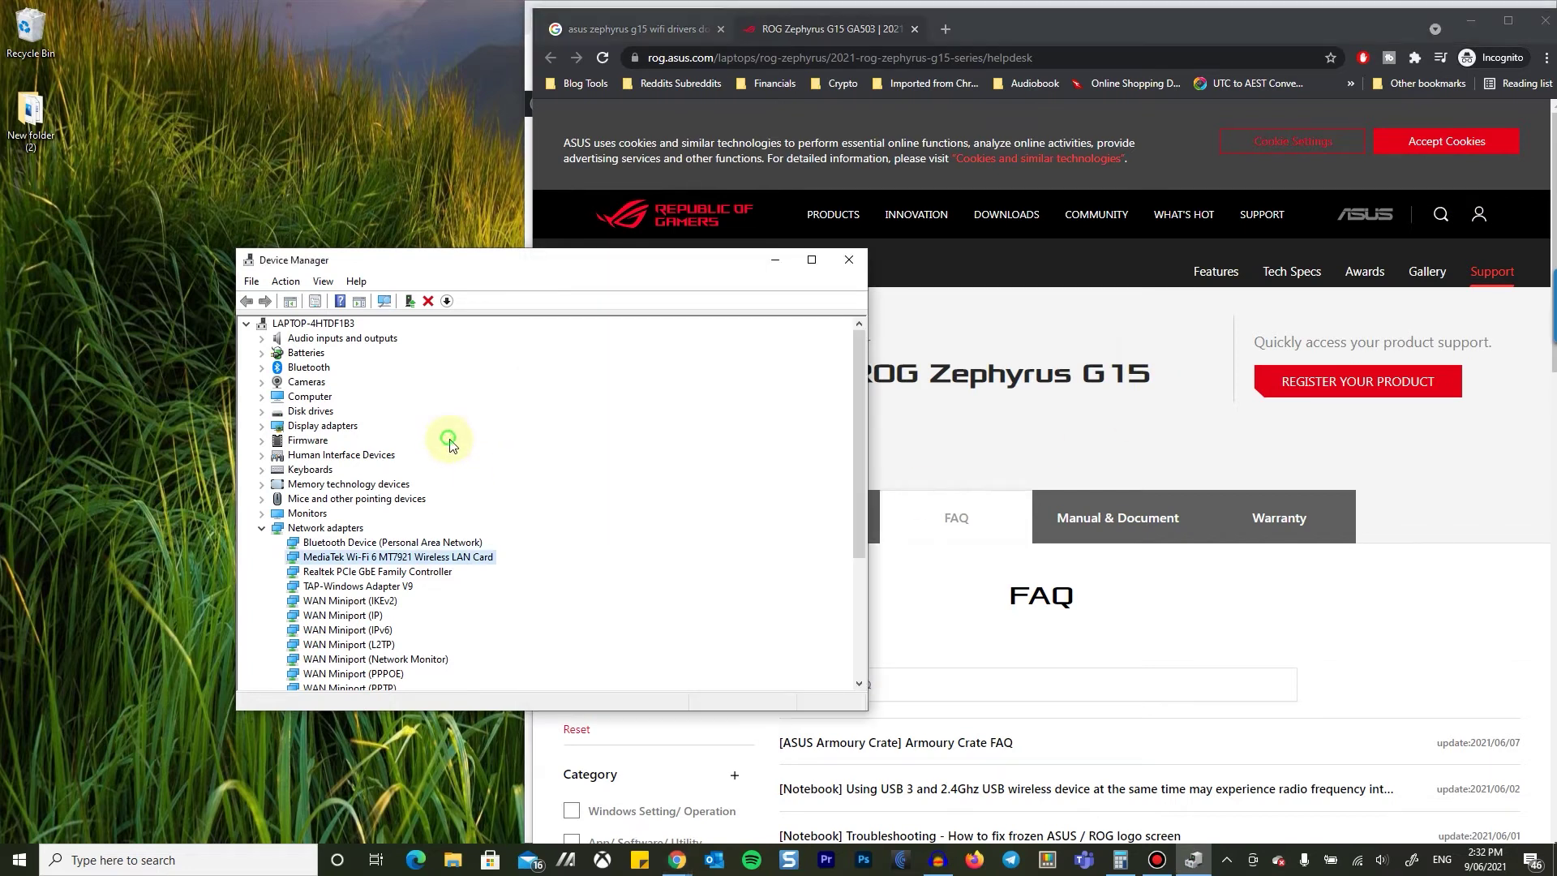
left_click(1477, 21)
left_click_drag(603, 271, 519, 215)
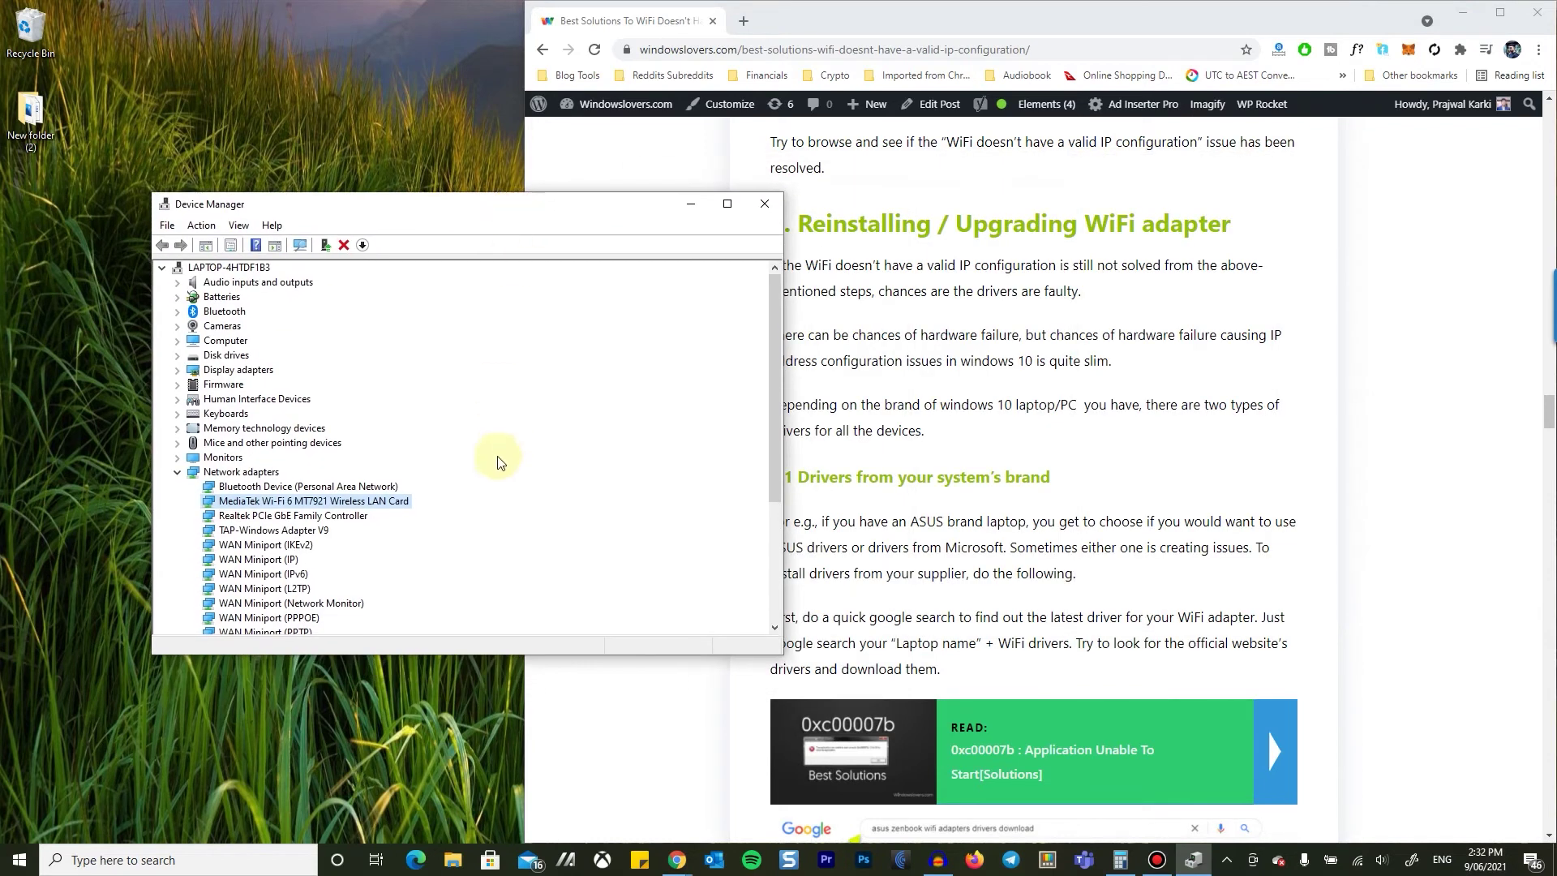
- Preview the MediaTek Wi-Fi adapter's uninstall dialog with driver software deletion selected, cancel it and close Device Manager
scroll(315, 487, "down", 3)
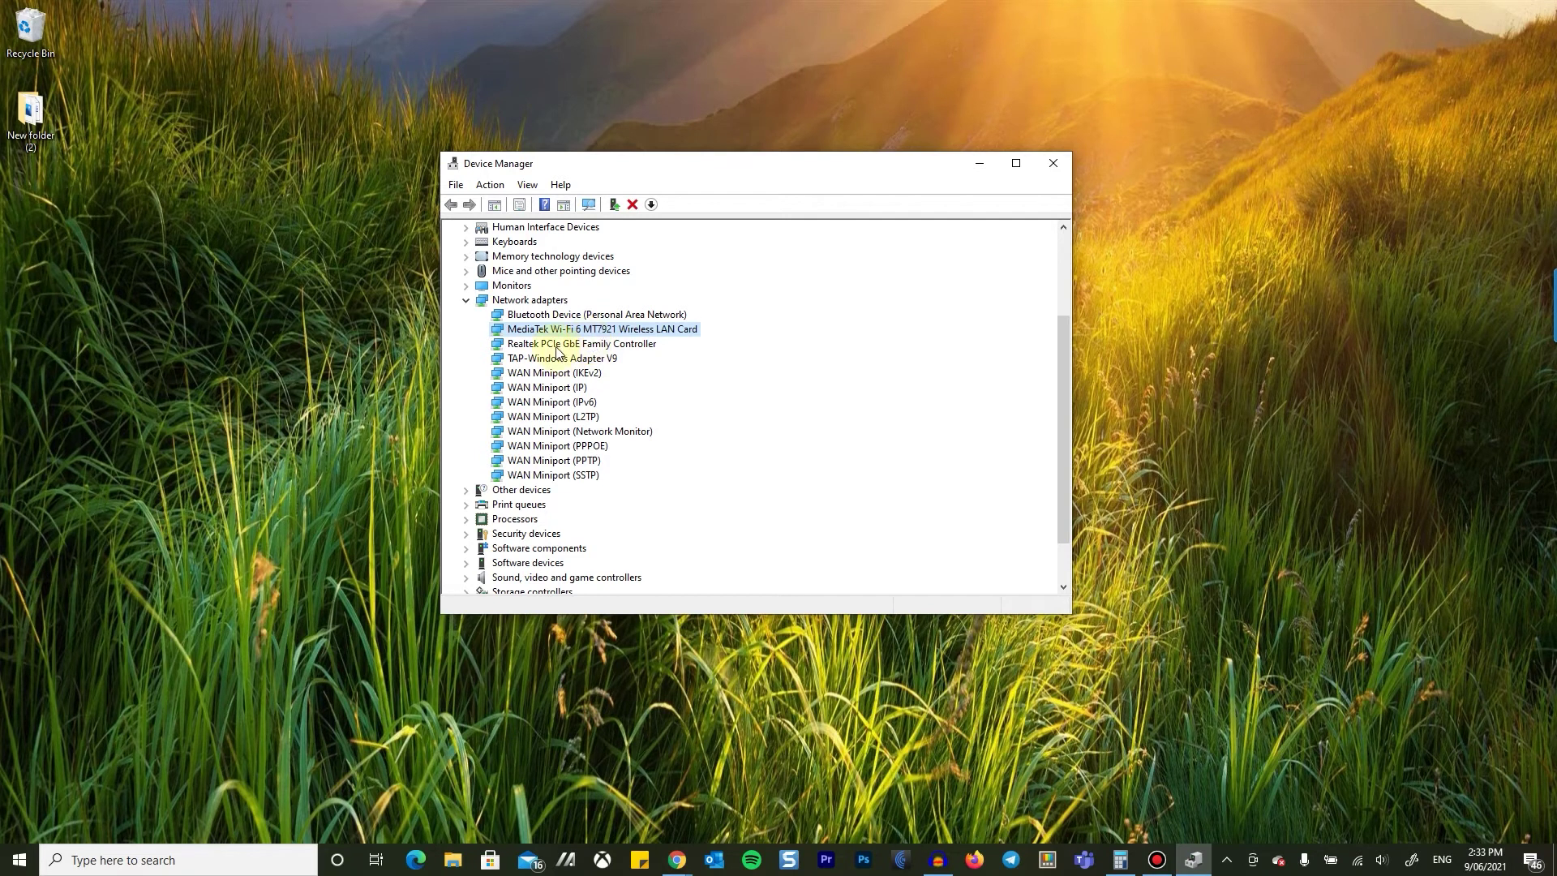
right_click(559, 330)
left_click(596, 378)
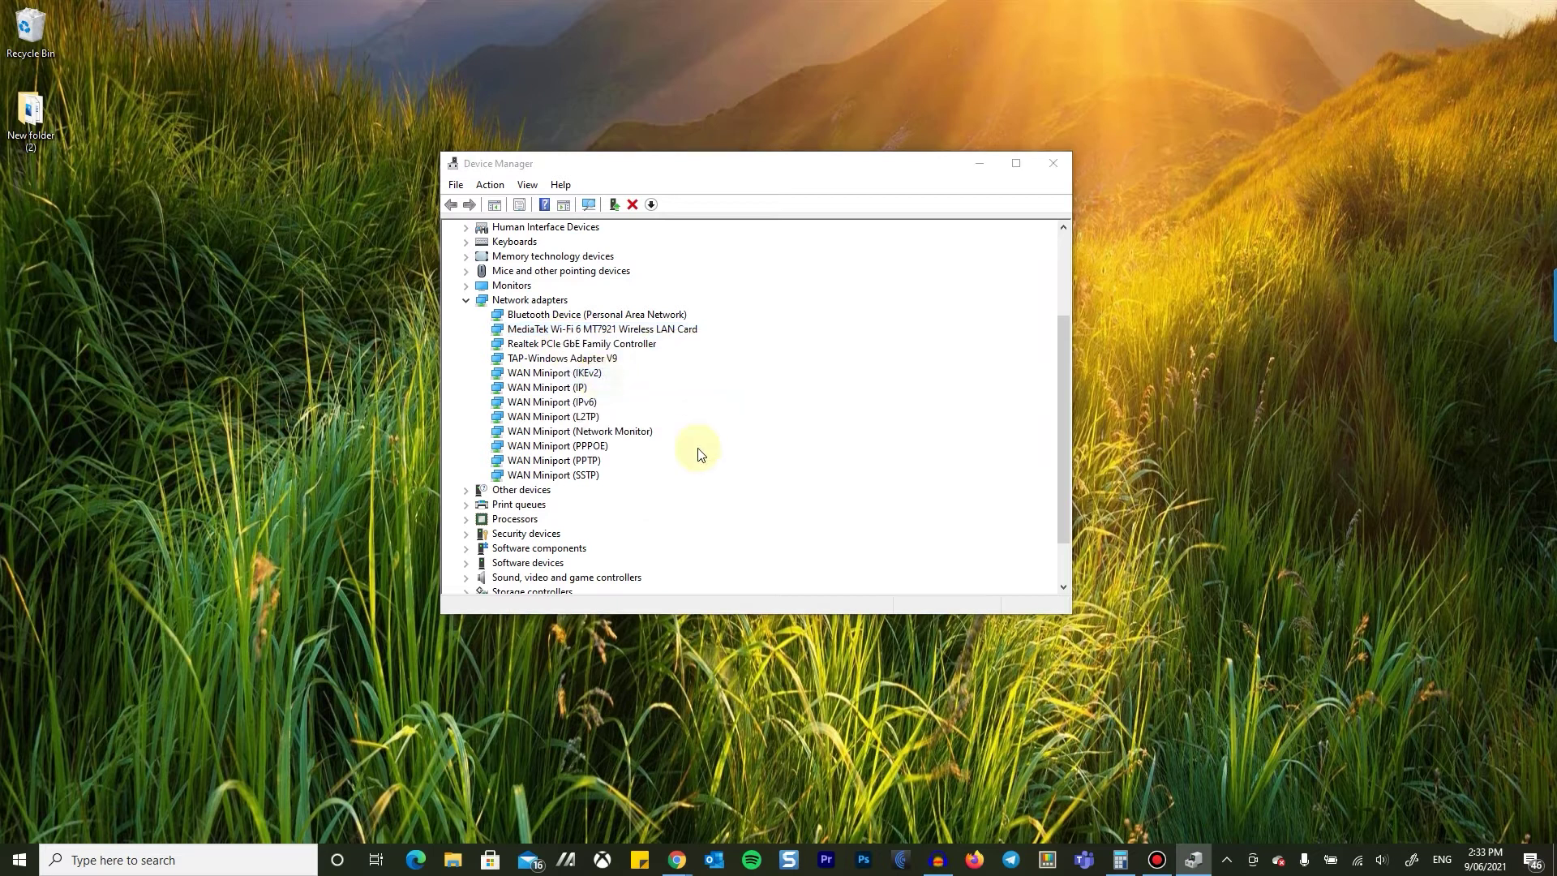
left_click(711, 450)
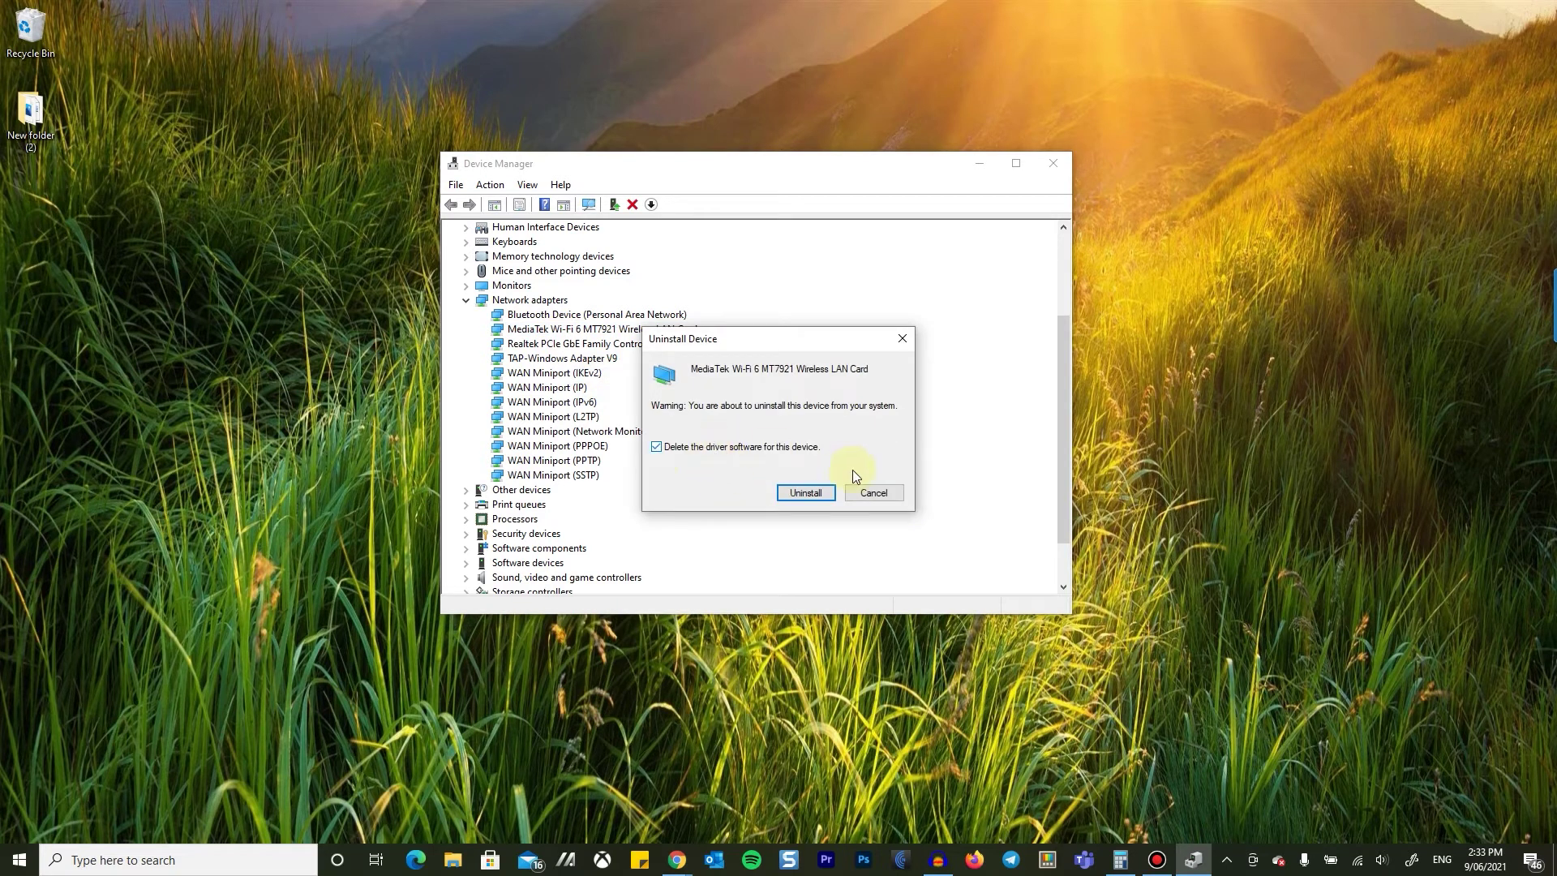
left_click(873, 493)
left_click(1052, 164)
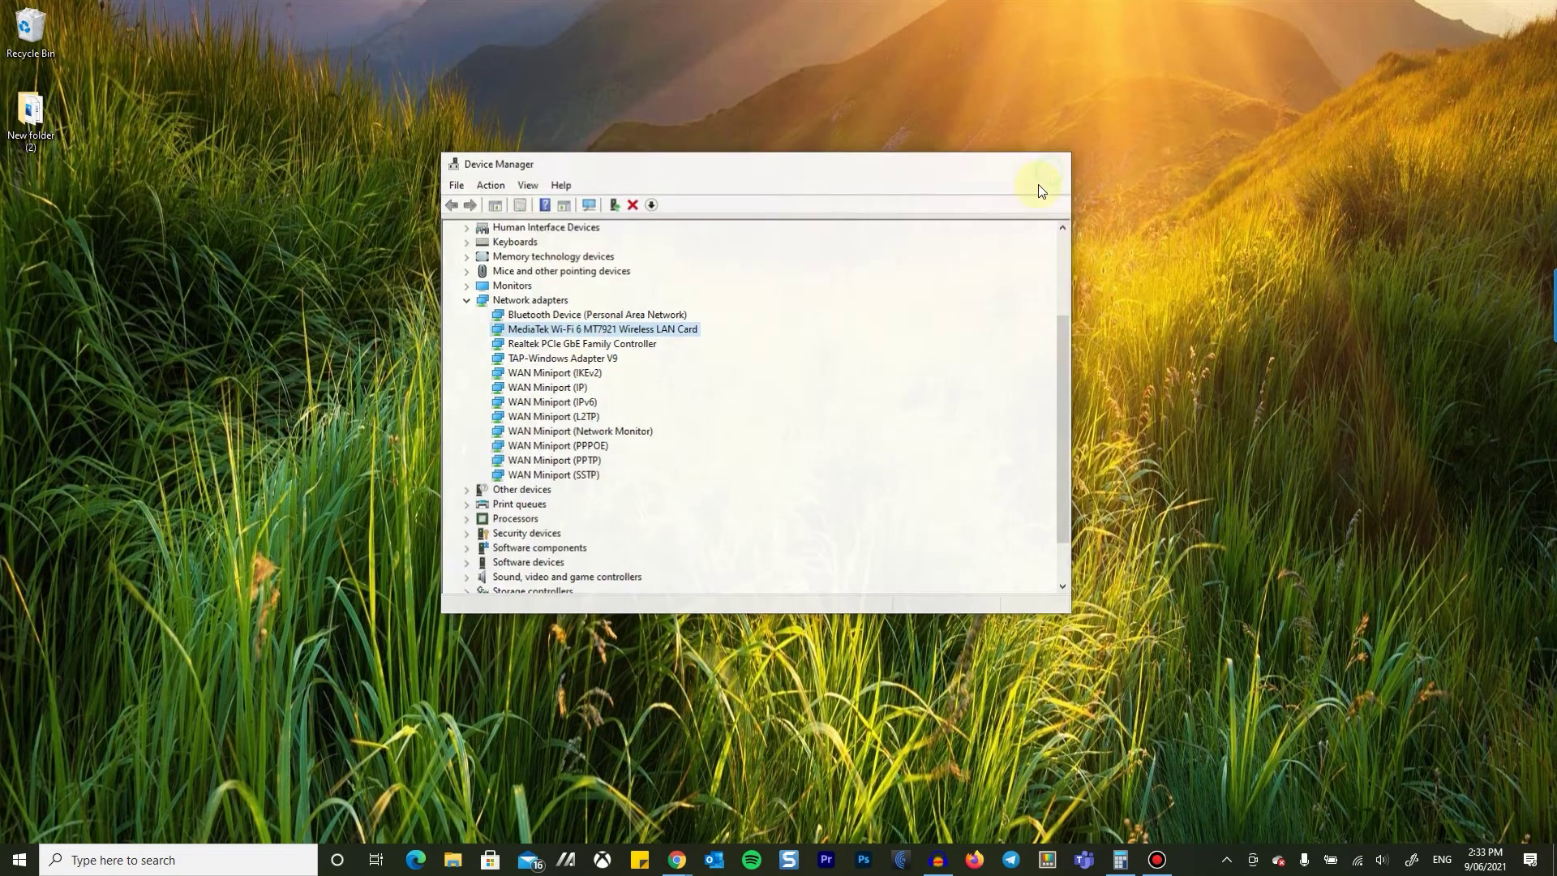
- Search Windows for "windows" and open the Windows Update settings
left_click(189, 861)
type("wiknd")
key("ctrl+a")
type("windows")
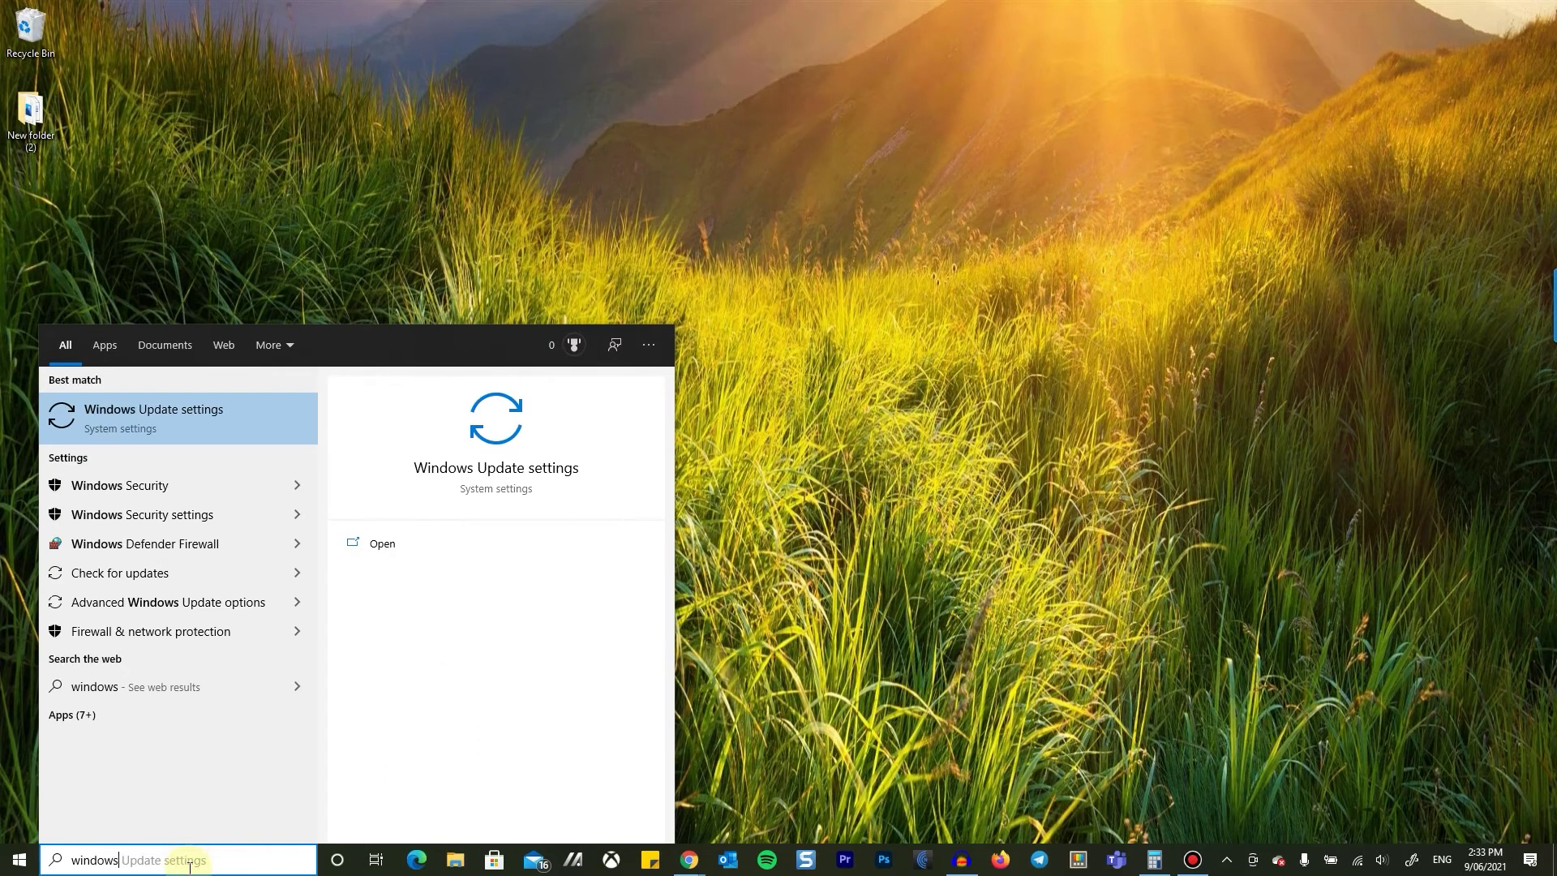
key("Return")
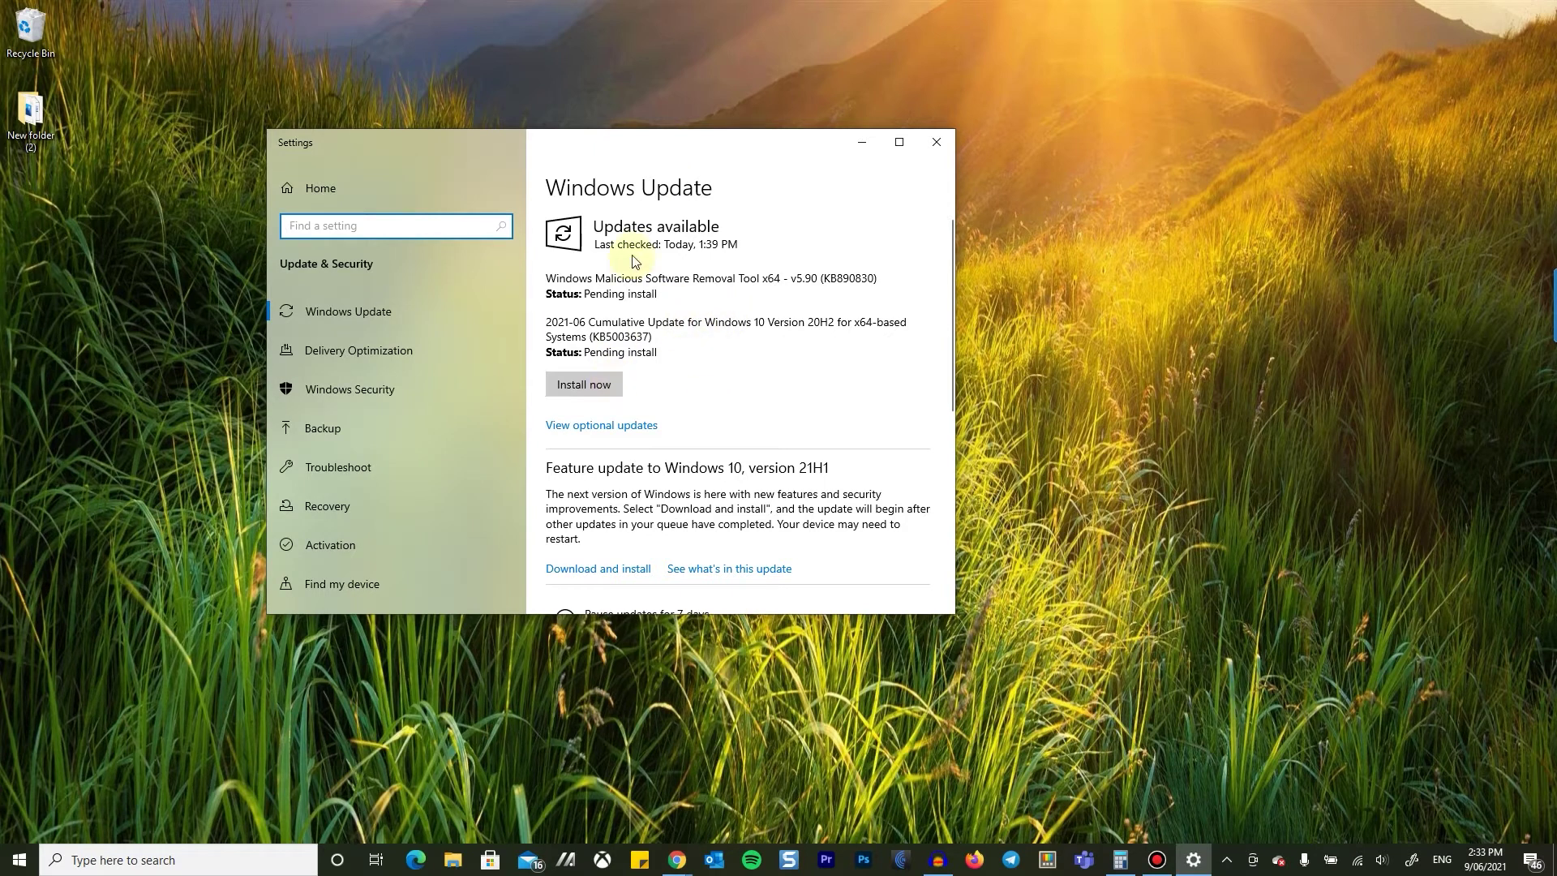
- Review the available updates on the Windows Update page and close Settings
scroll(721, 410, "down", 3)
scroll(697, 446, "up", 3)
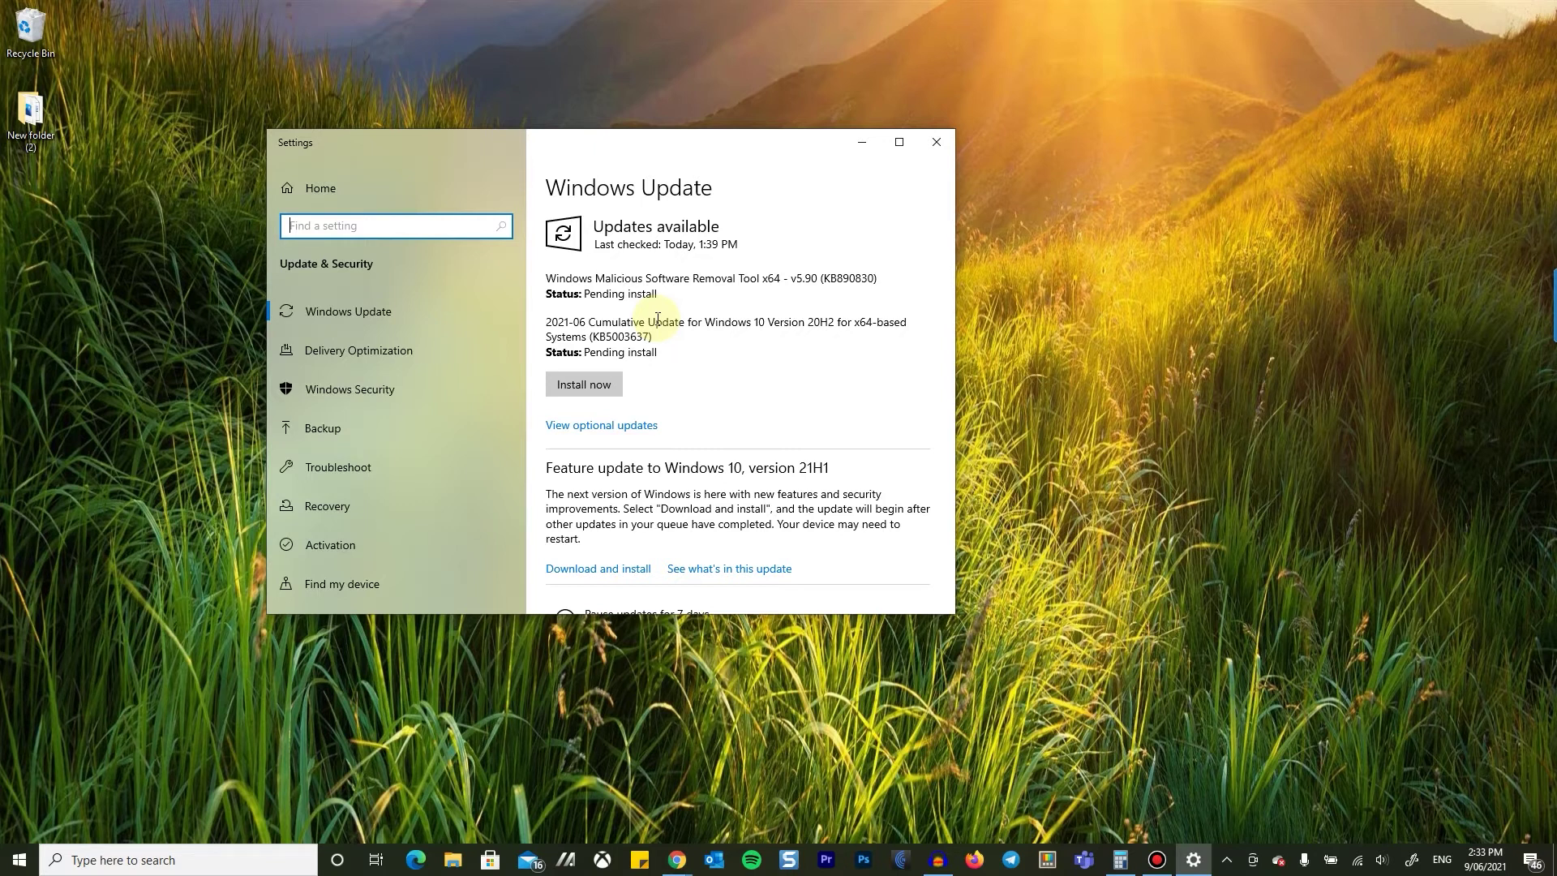
left_click(1191, 859)
left_click(1191, 860)
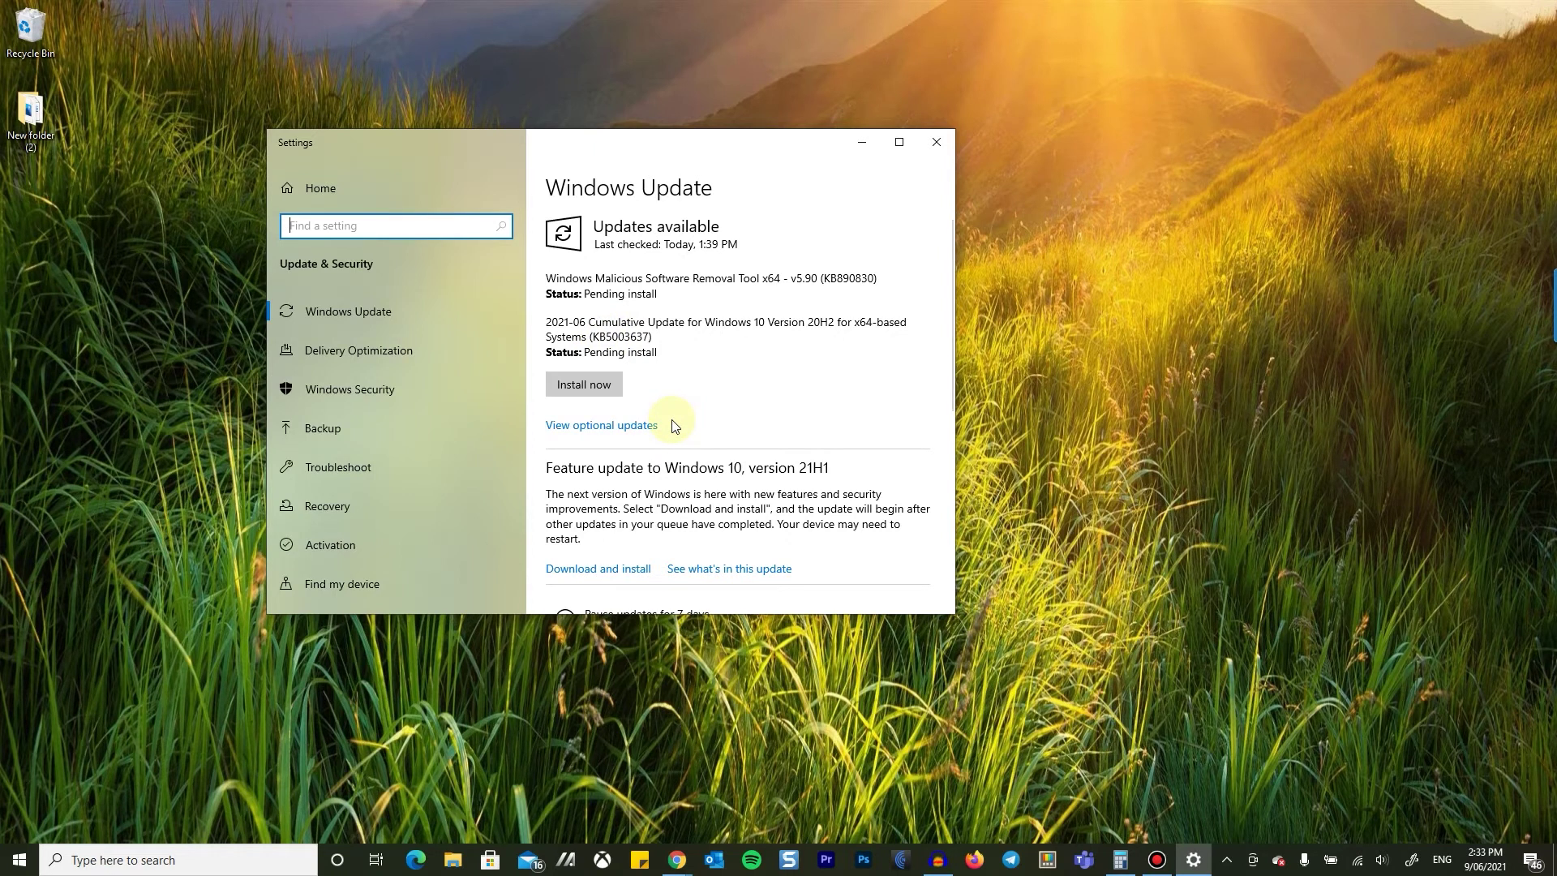
left_click(937, 141)
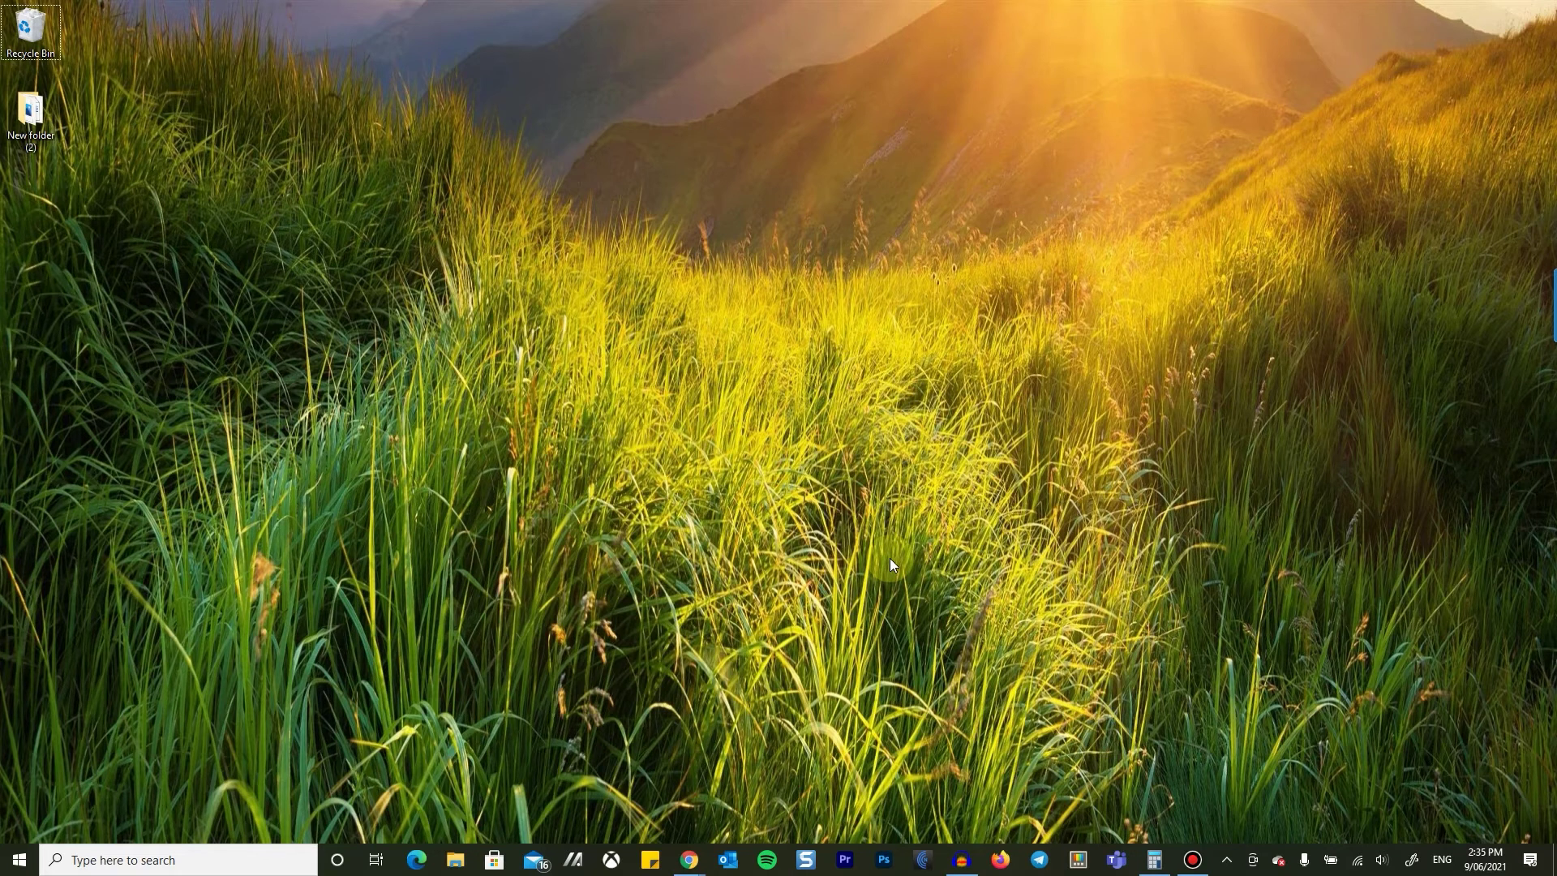
- Open the Network & Internet settings from the taskbar's Wi-Fi icon
left_click(889, 565)
right_click(1358, 851)
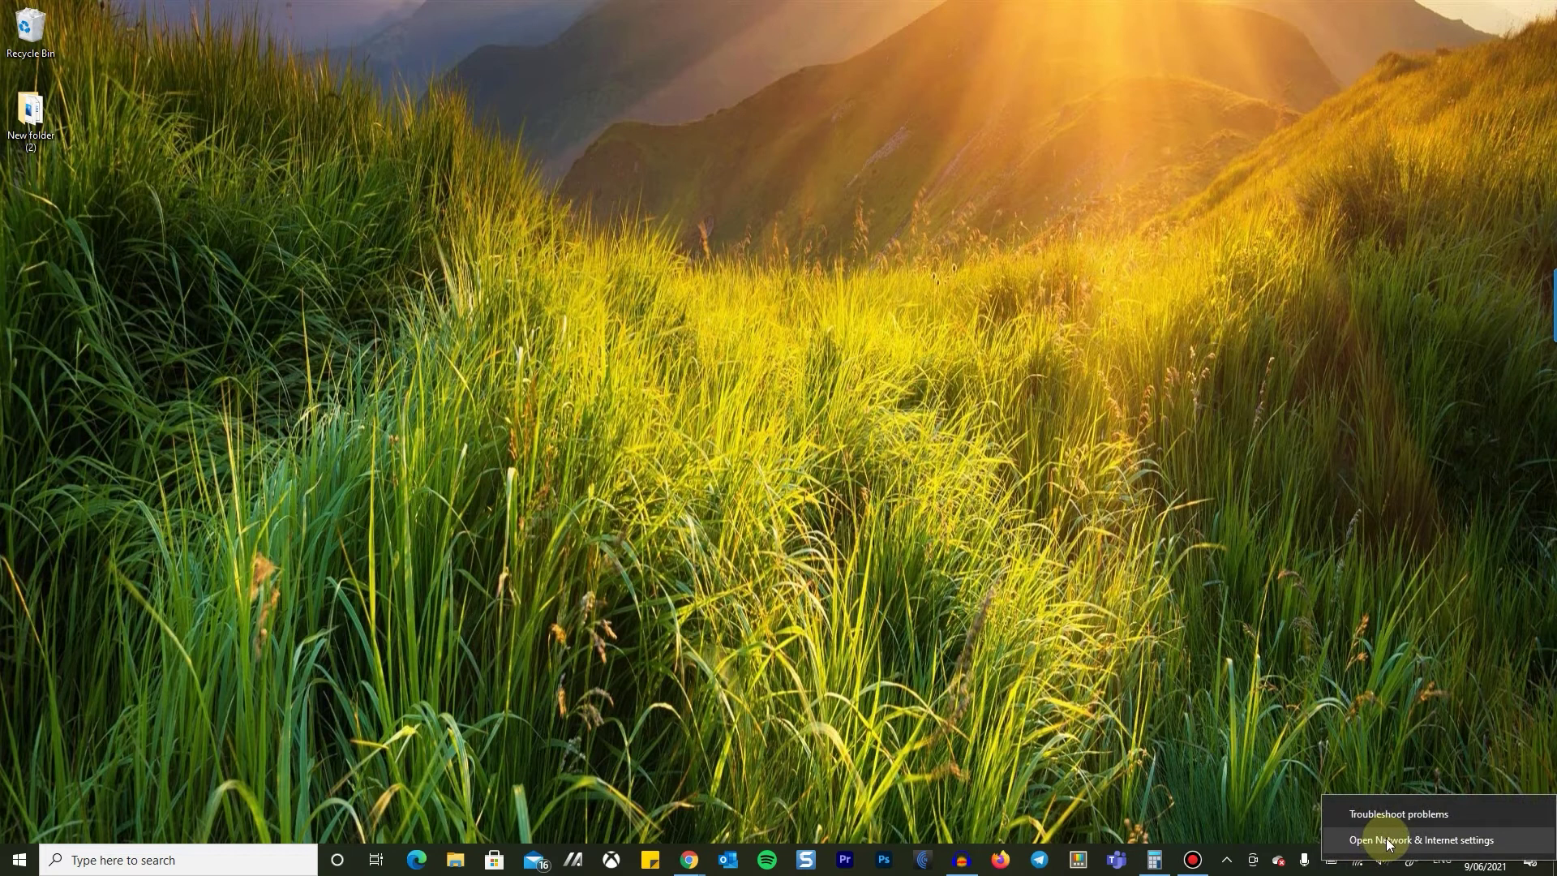
left_click(1389, 841)
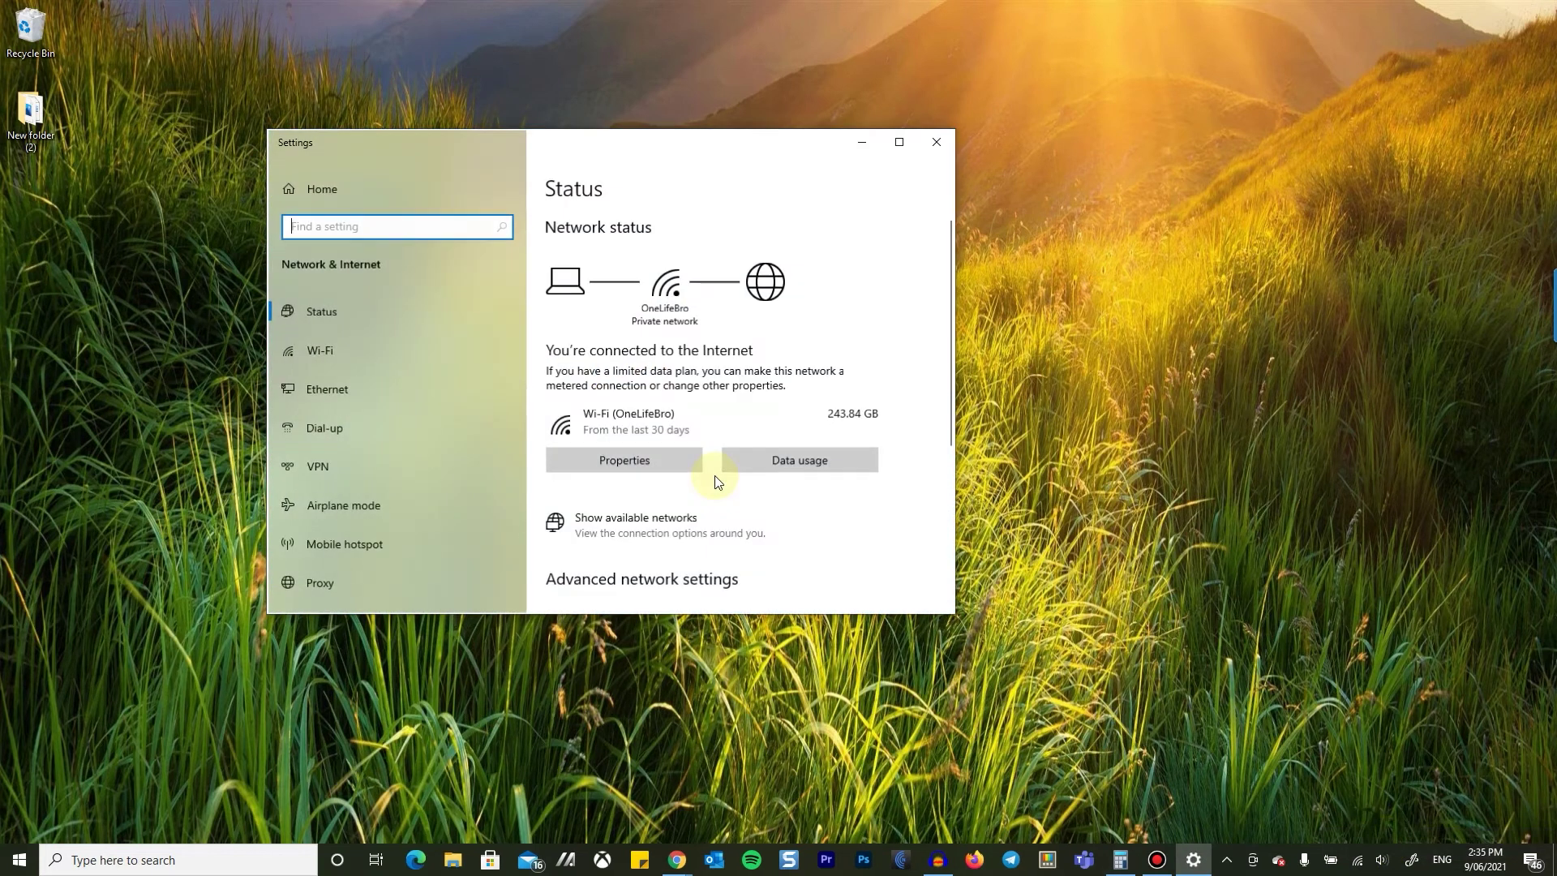
- Enlarge the Settings window and open the network adapter options to look over the available connections
left_click_drag(955, 616, 1375, 775)
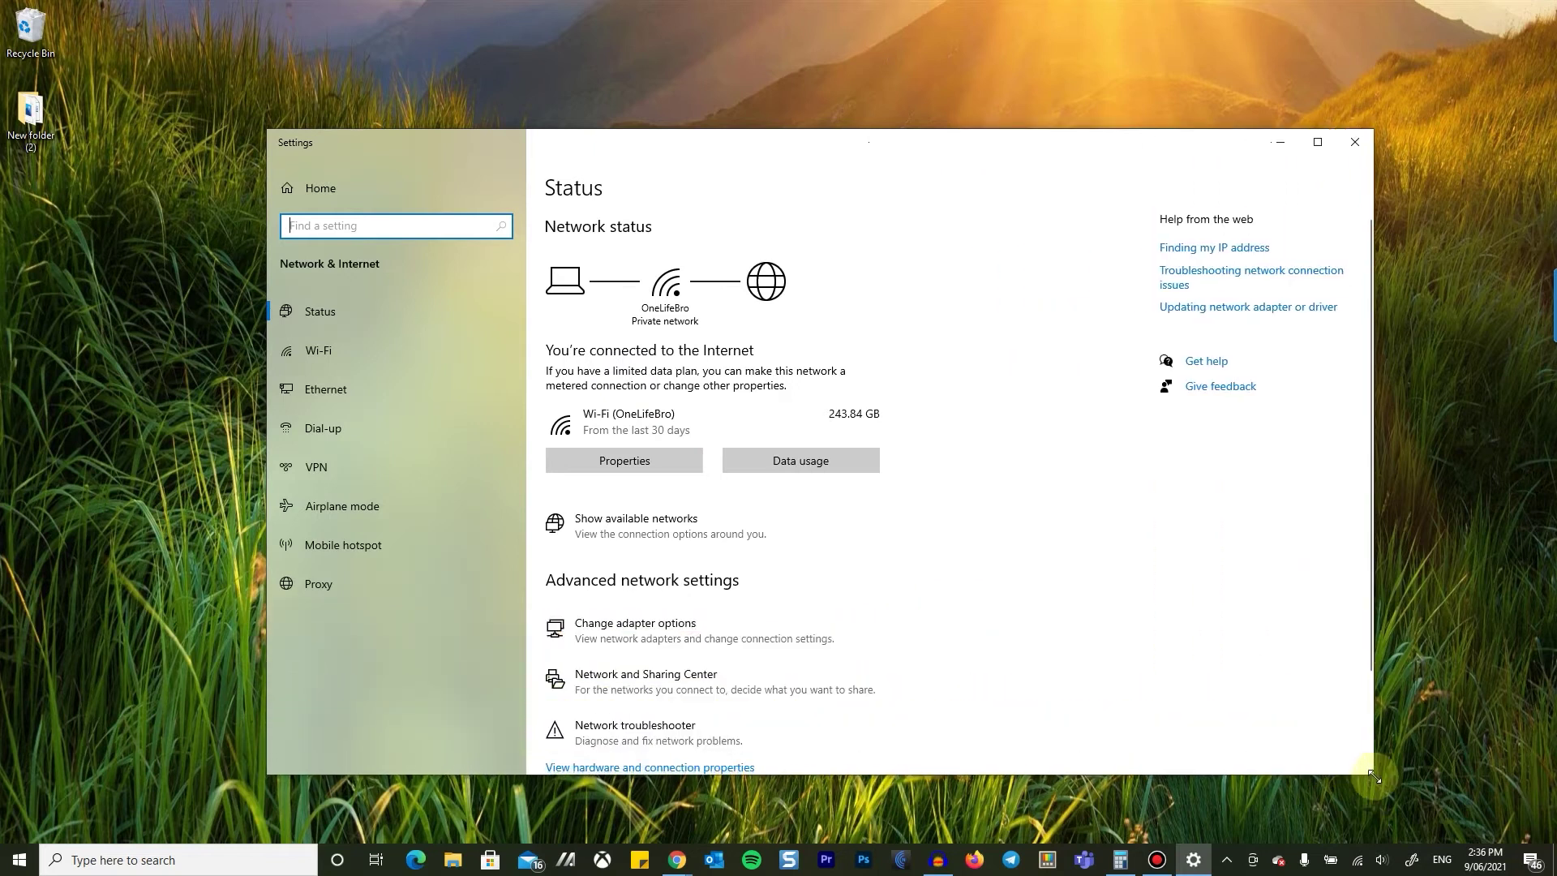
left_click(673, 639)
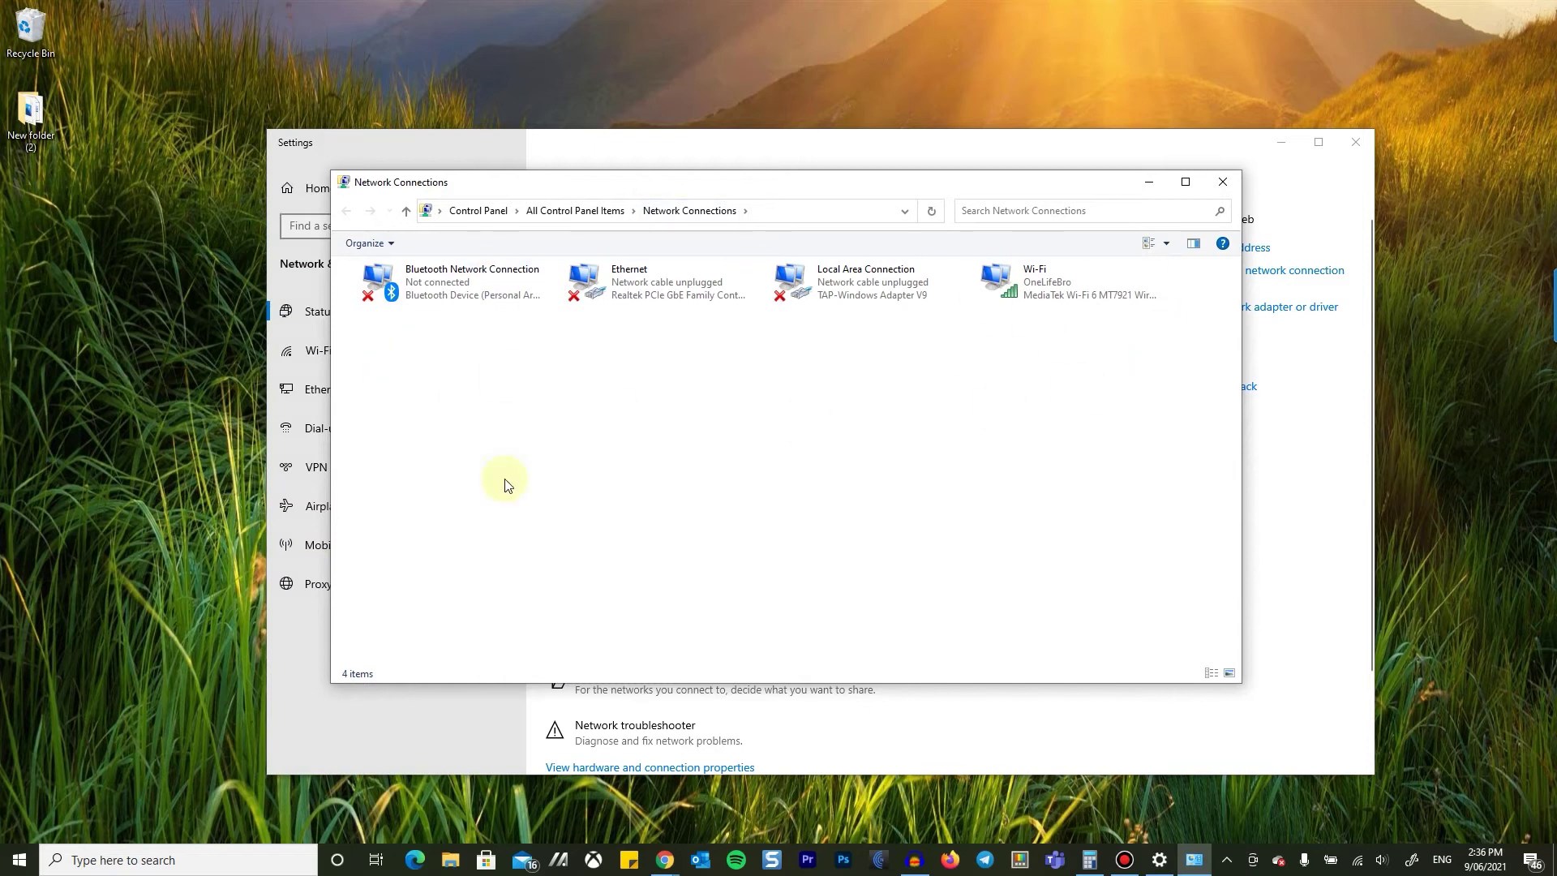
left_click(645, 294)
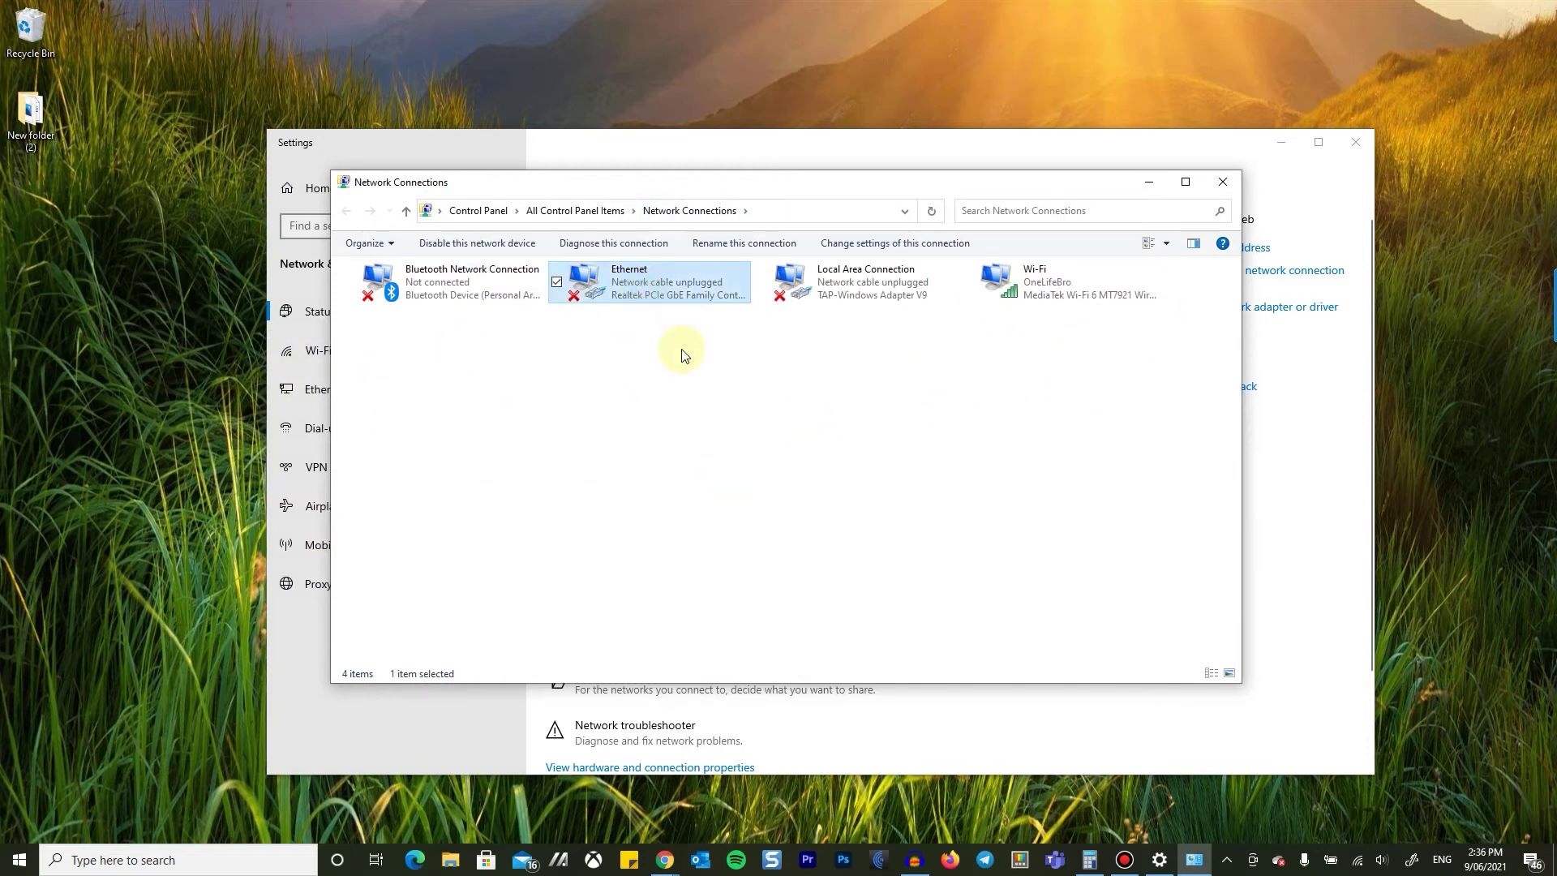
left_click(388, 278)
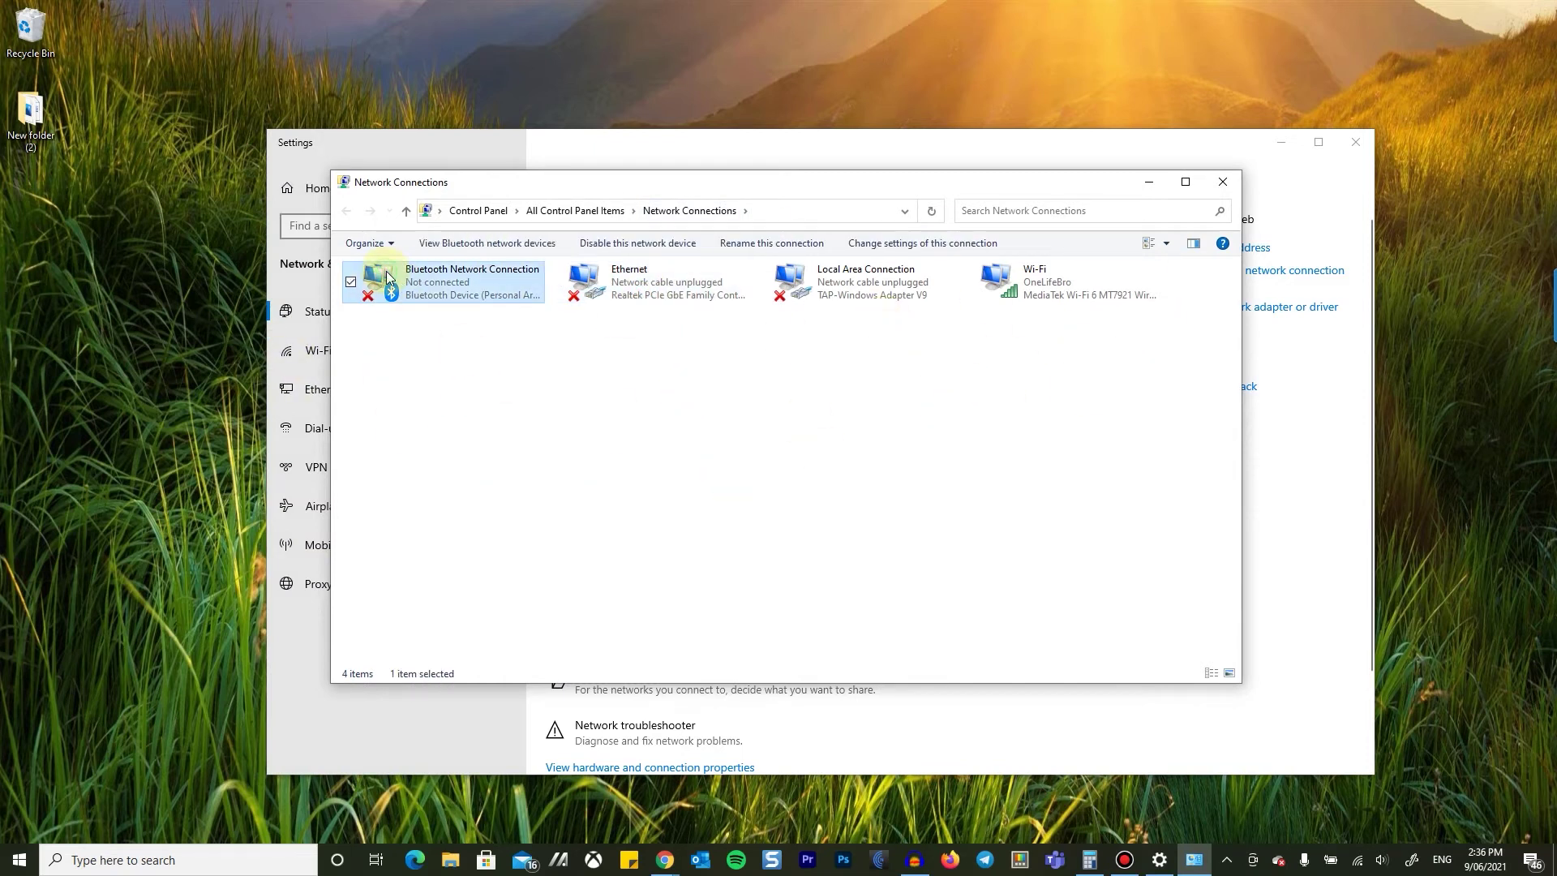
left_click(861, 301)
left_click(966, 369)
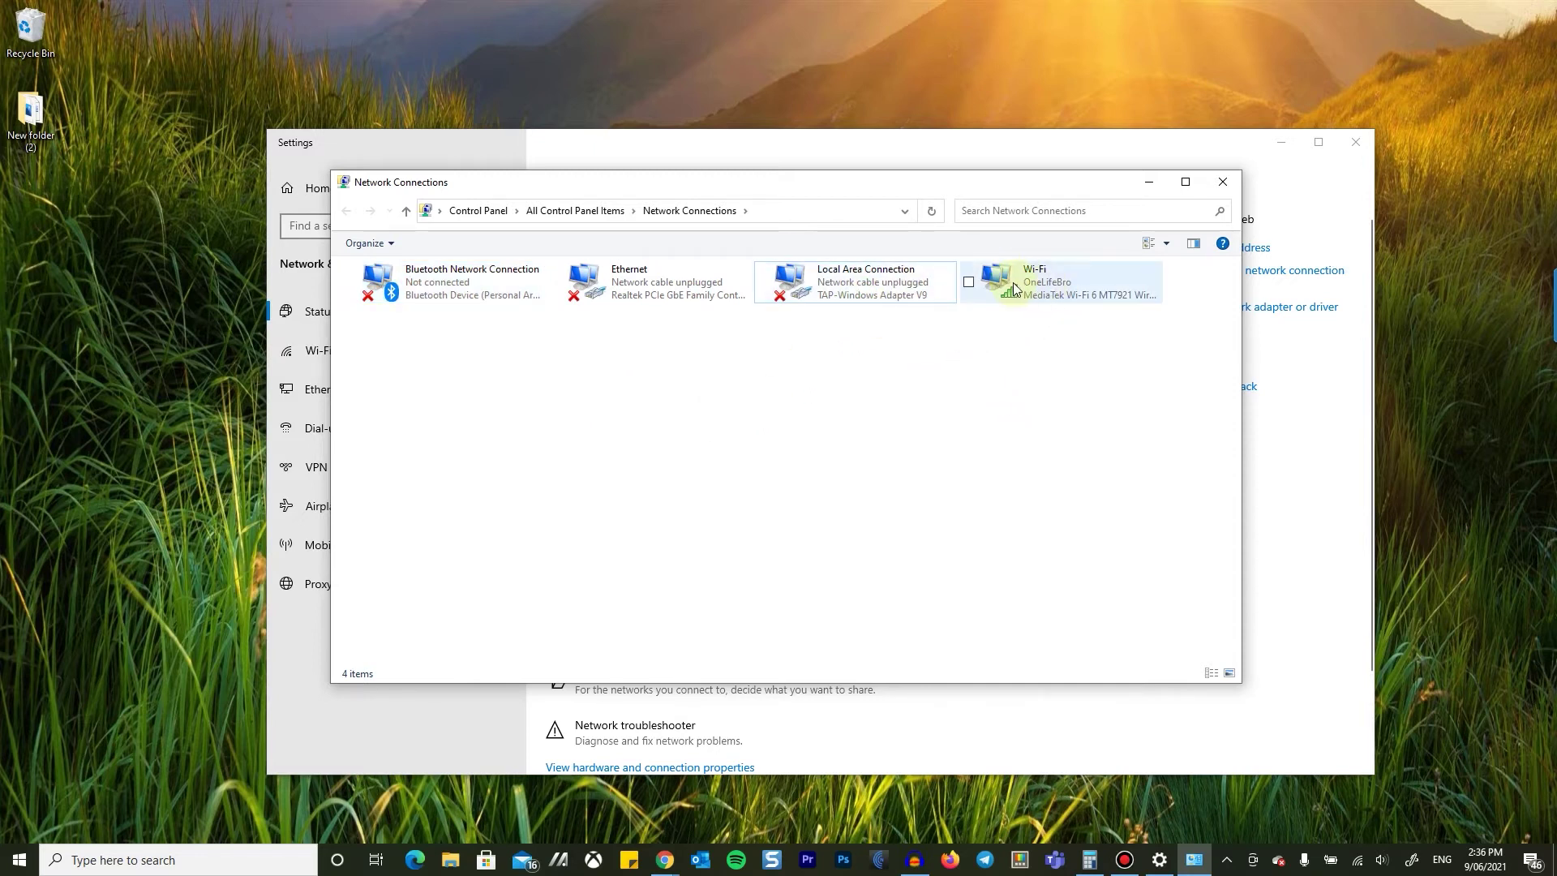
- Open the Internet Protocol Version 4 (TCP/IPv4) properties of the Wi-Fi adapter
right_click(1040, 277)
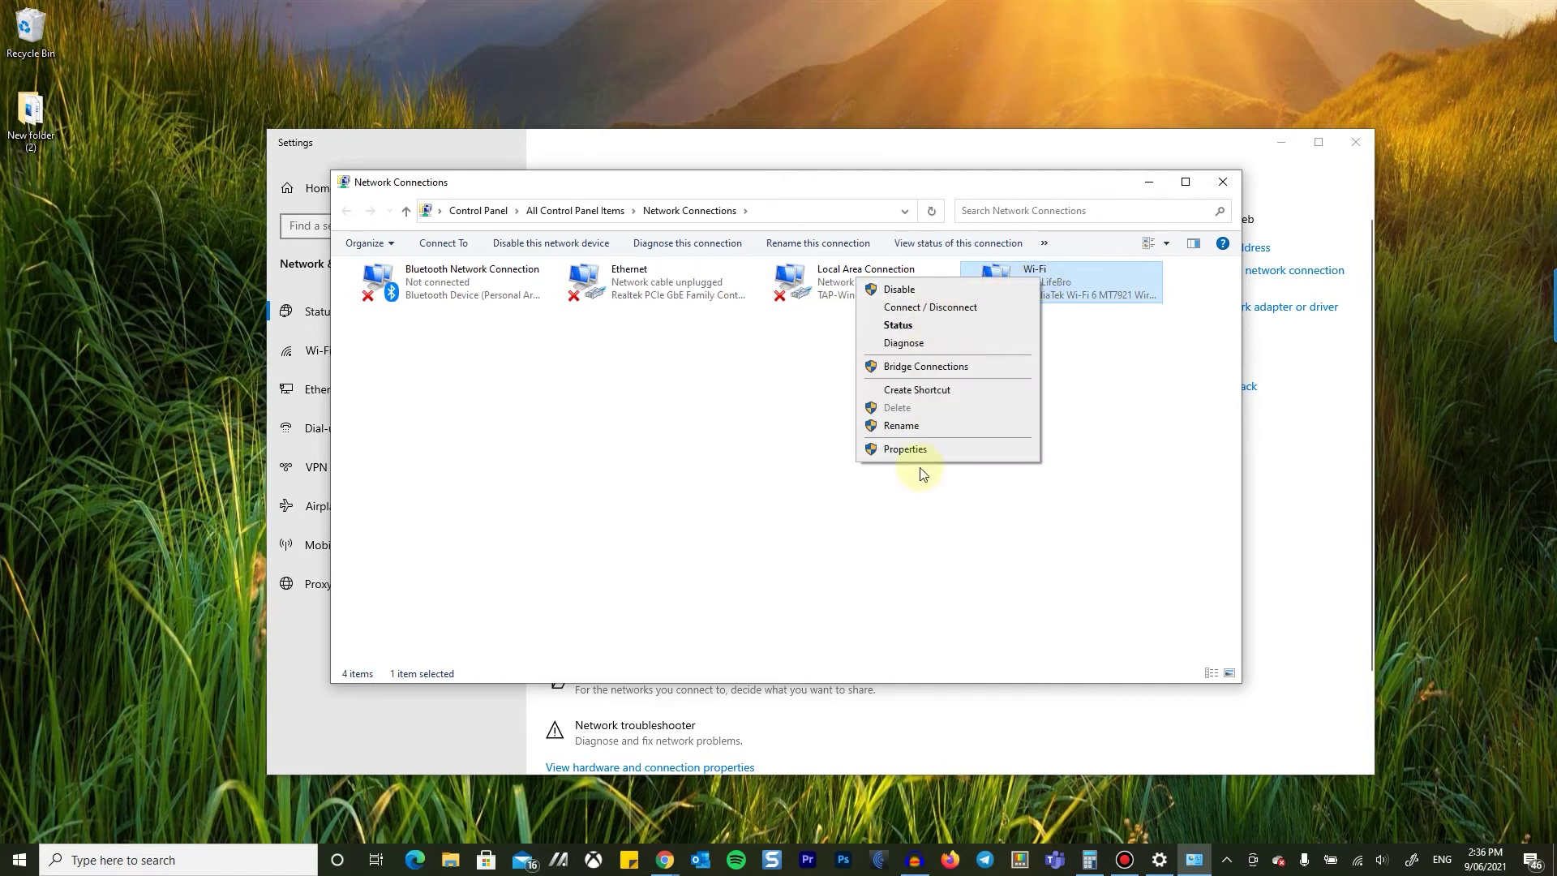
left_click(907, 450)
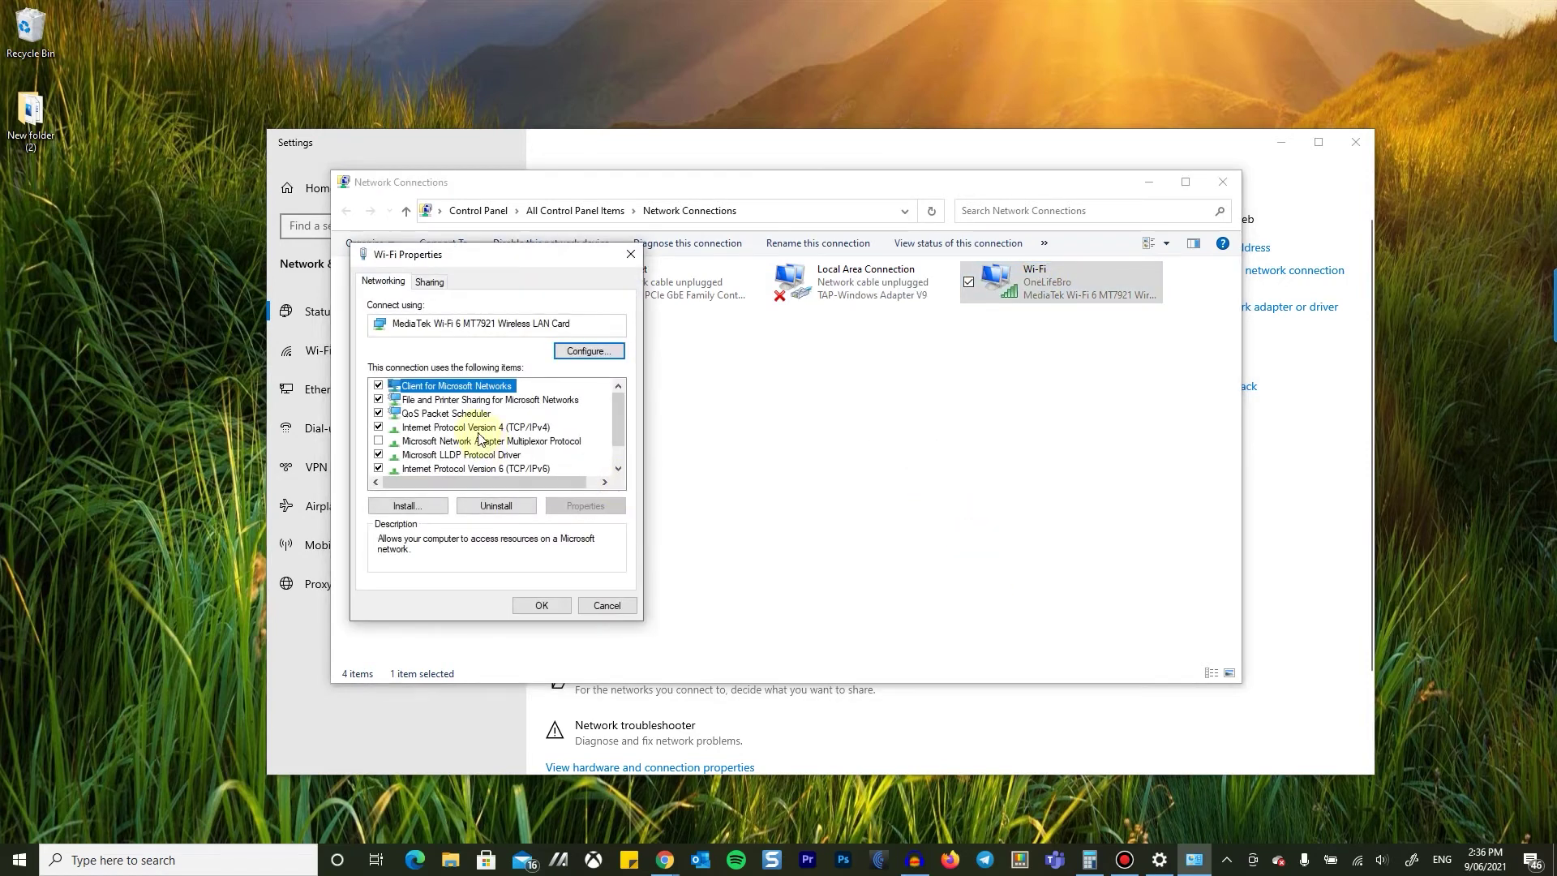
left_click(433, 428)
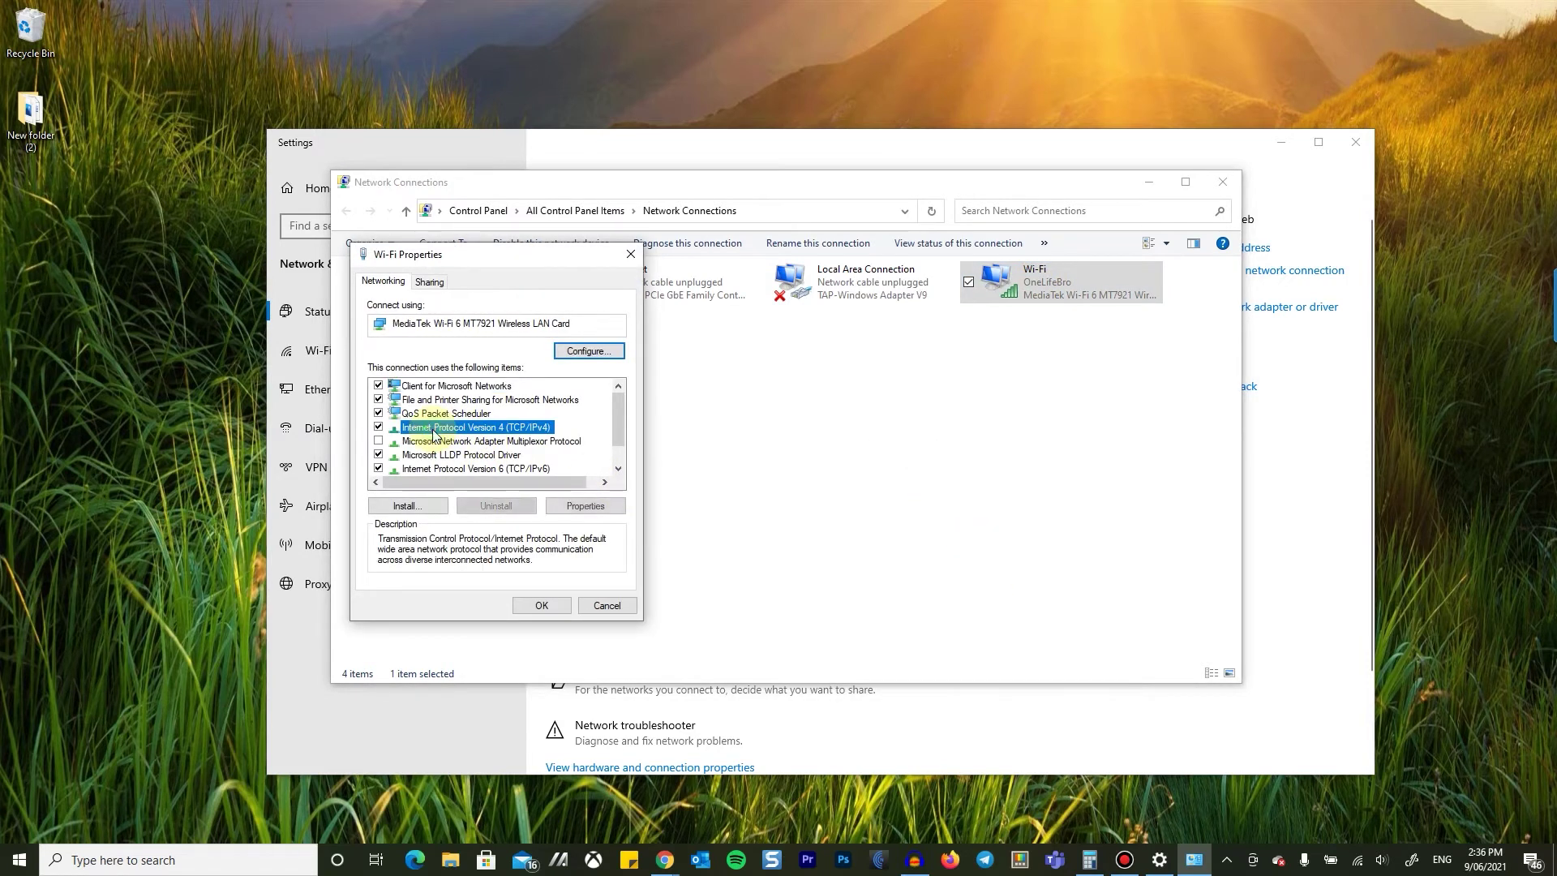
left_click(586, 506)
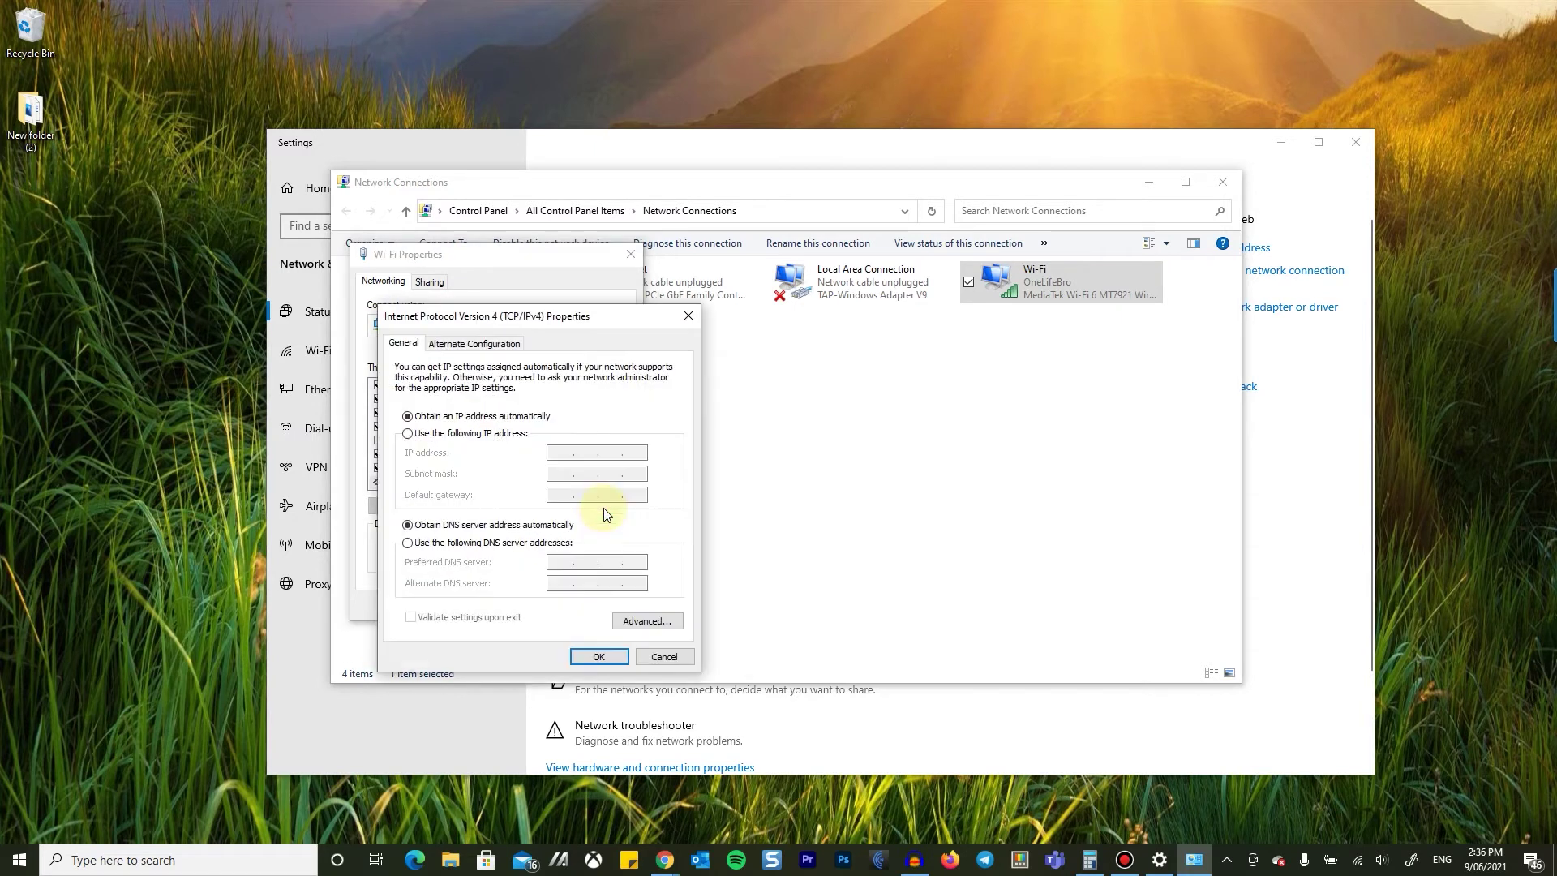
- Set the preferred DNS server to 8.8.8.8 and the alternate to 8.8.4.4, and confirm both properties dialogs
left_click(442, 546)
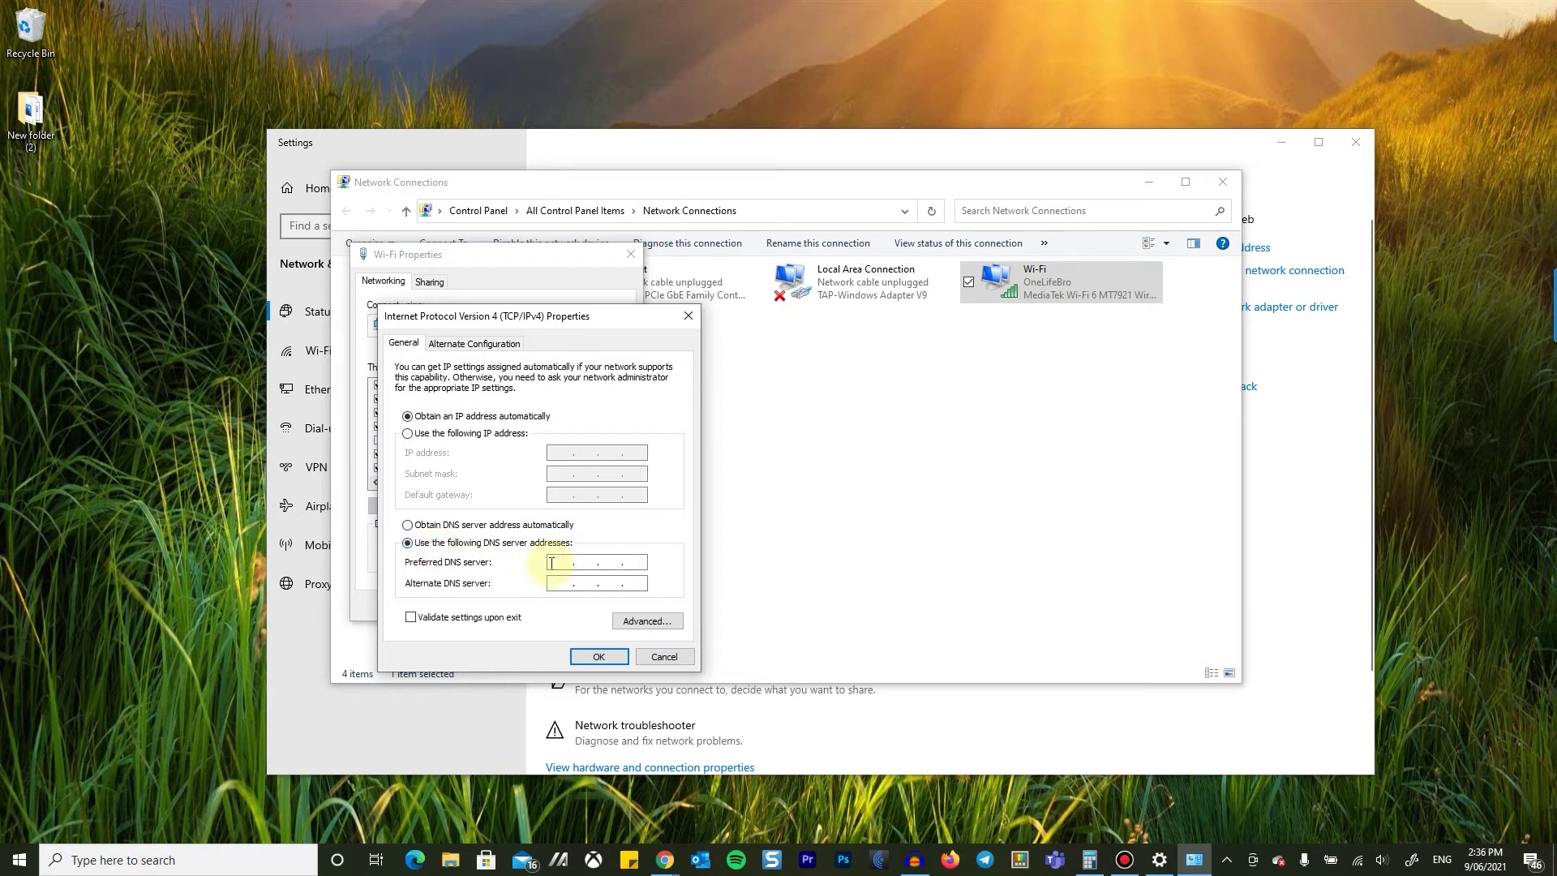
key("Num_Lock")
type("8.8.8.")
type("8.8.8")
key("Tab")
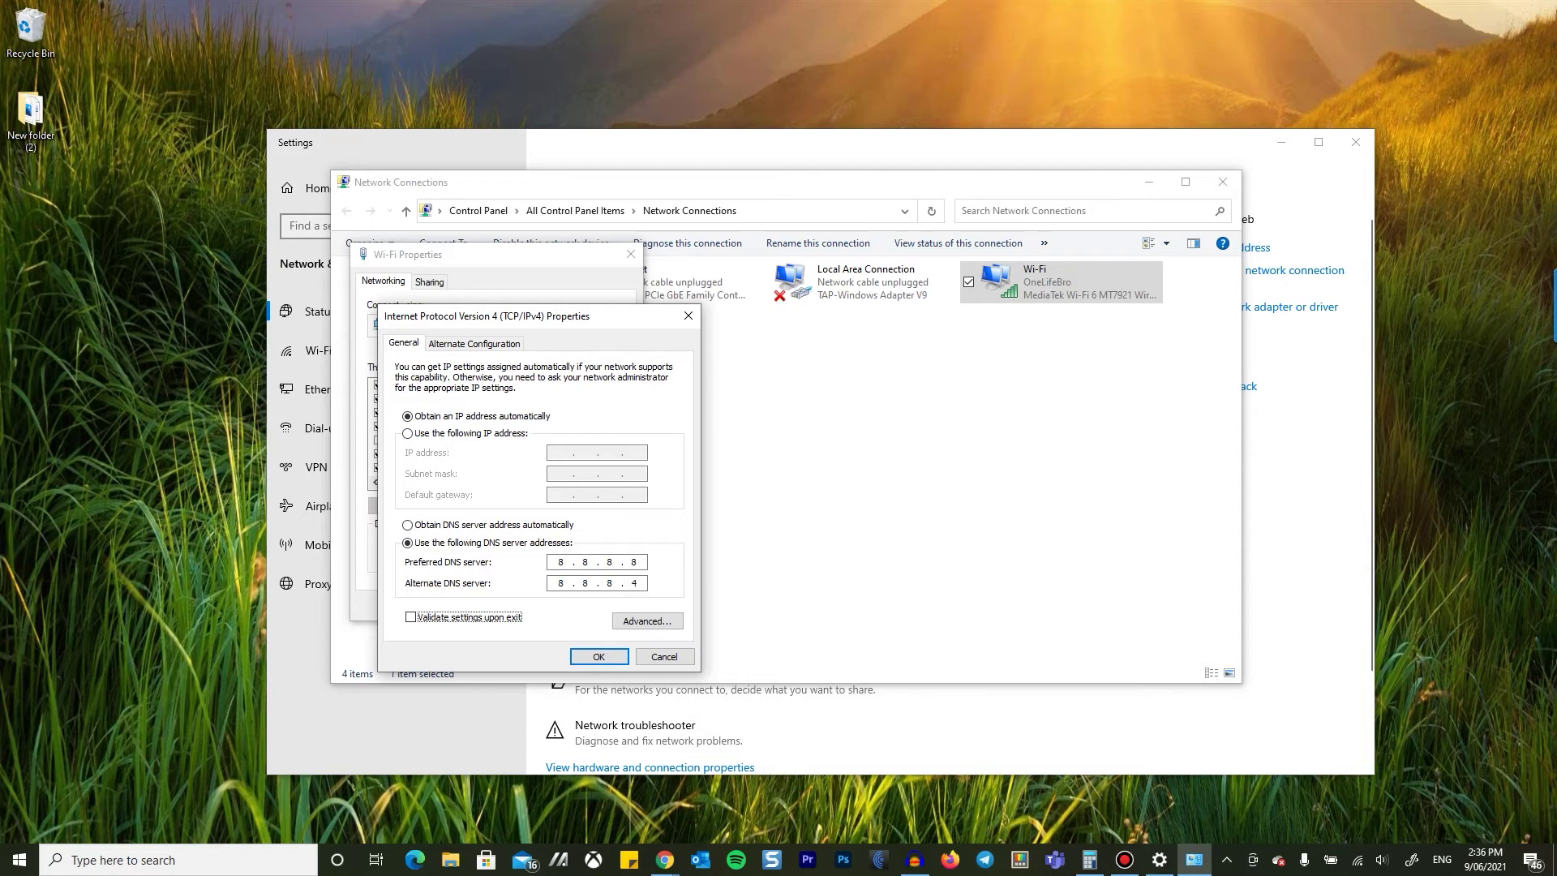
key("shift+Tab")
key("period")
key("period")
left_click(598, 657)
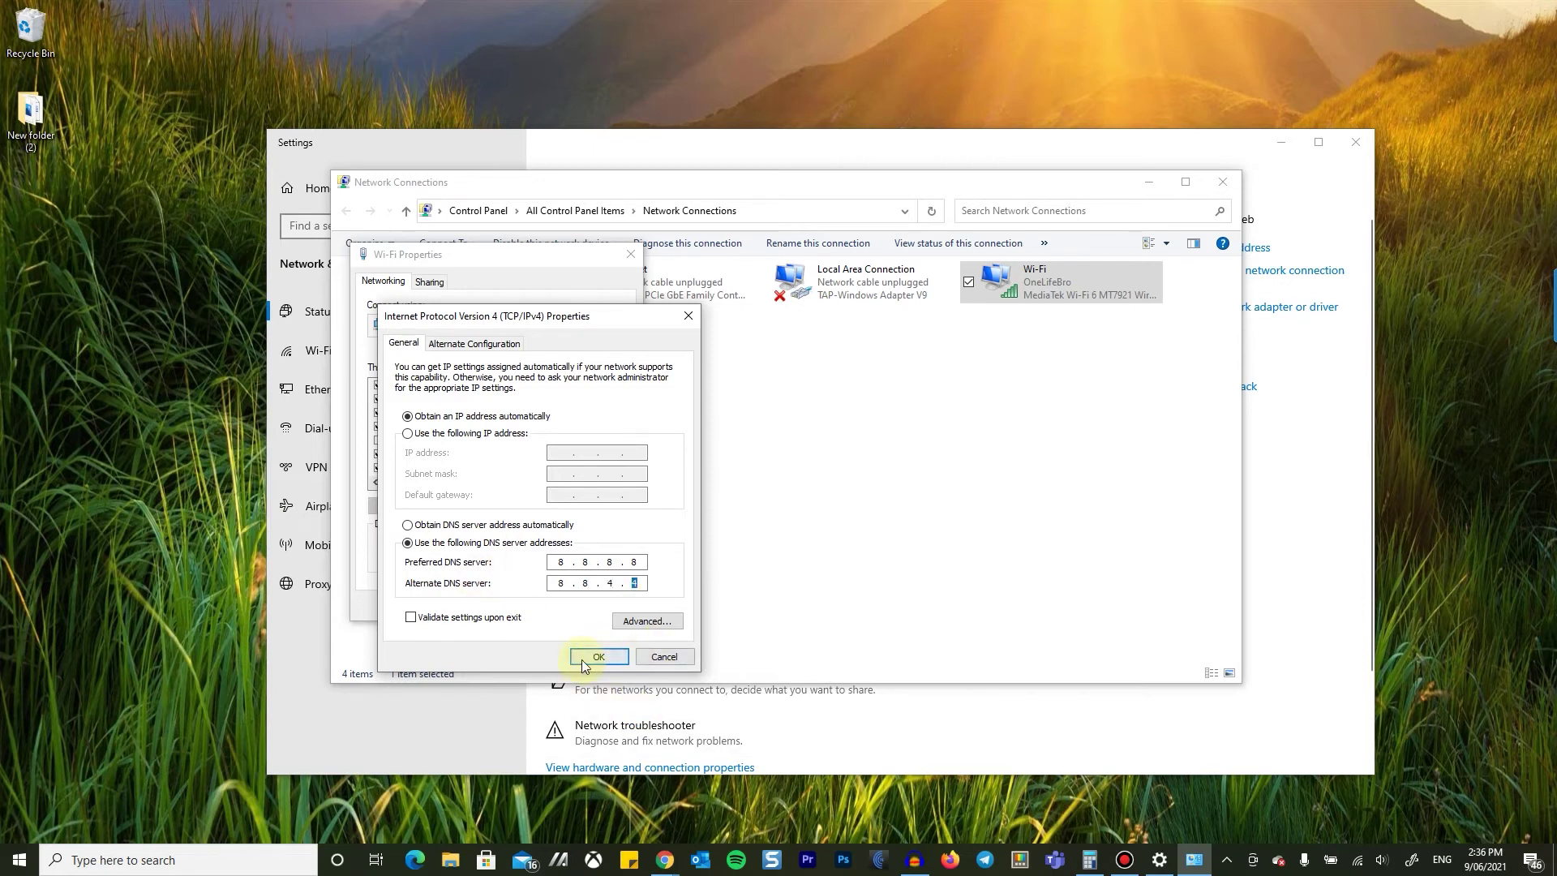
left_click(541, 605)
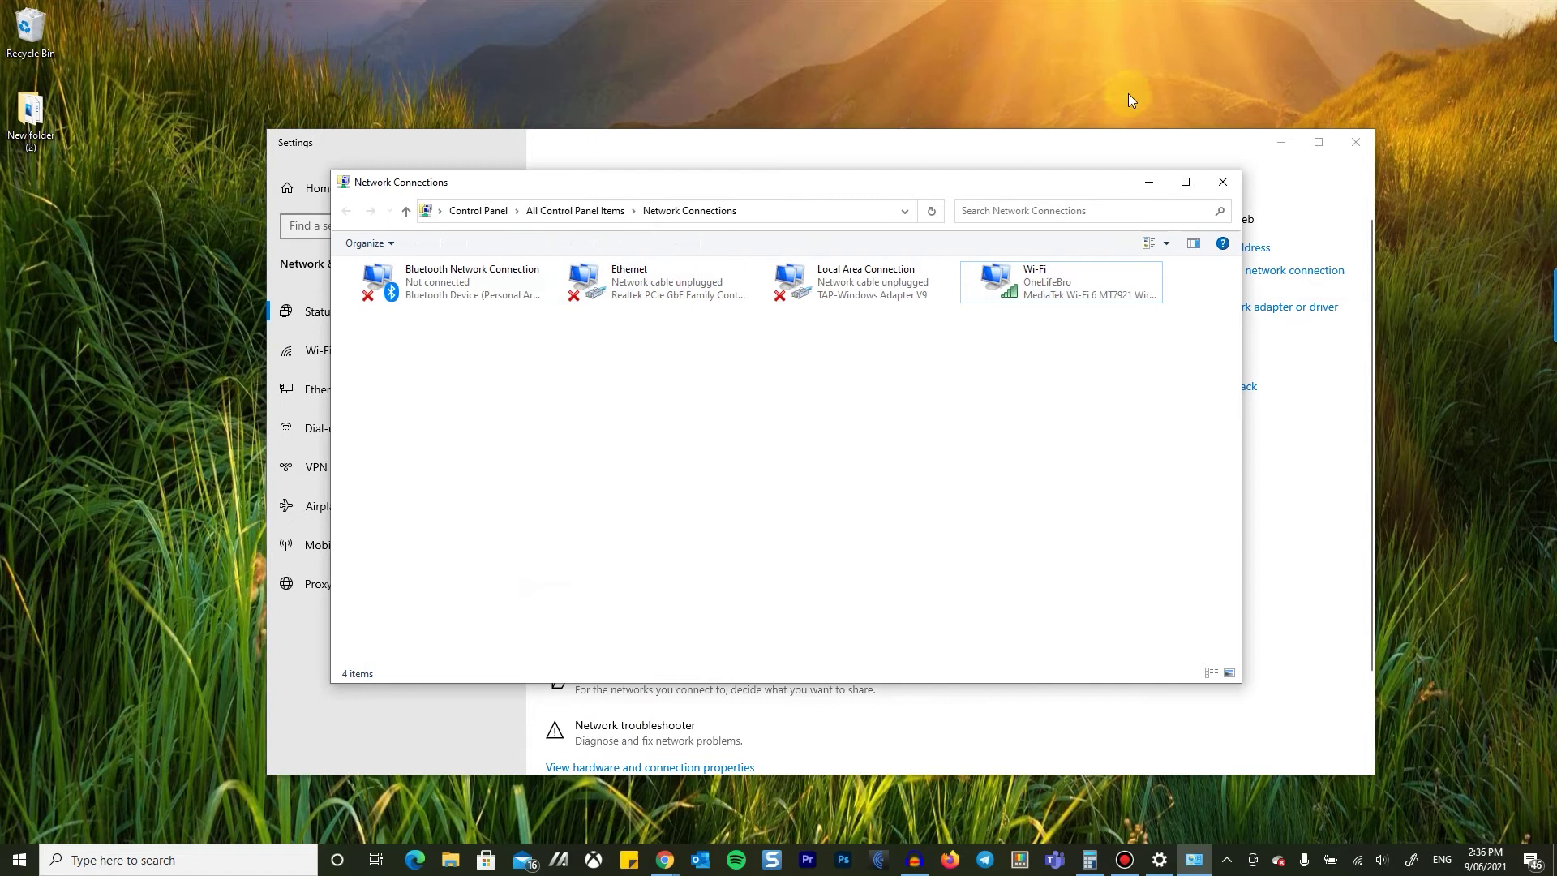
- Disable the Wi-Fi adapter and enable it again
right_click(1017, 296)
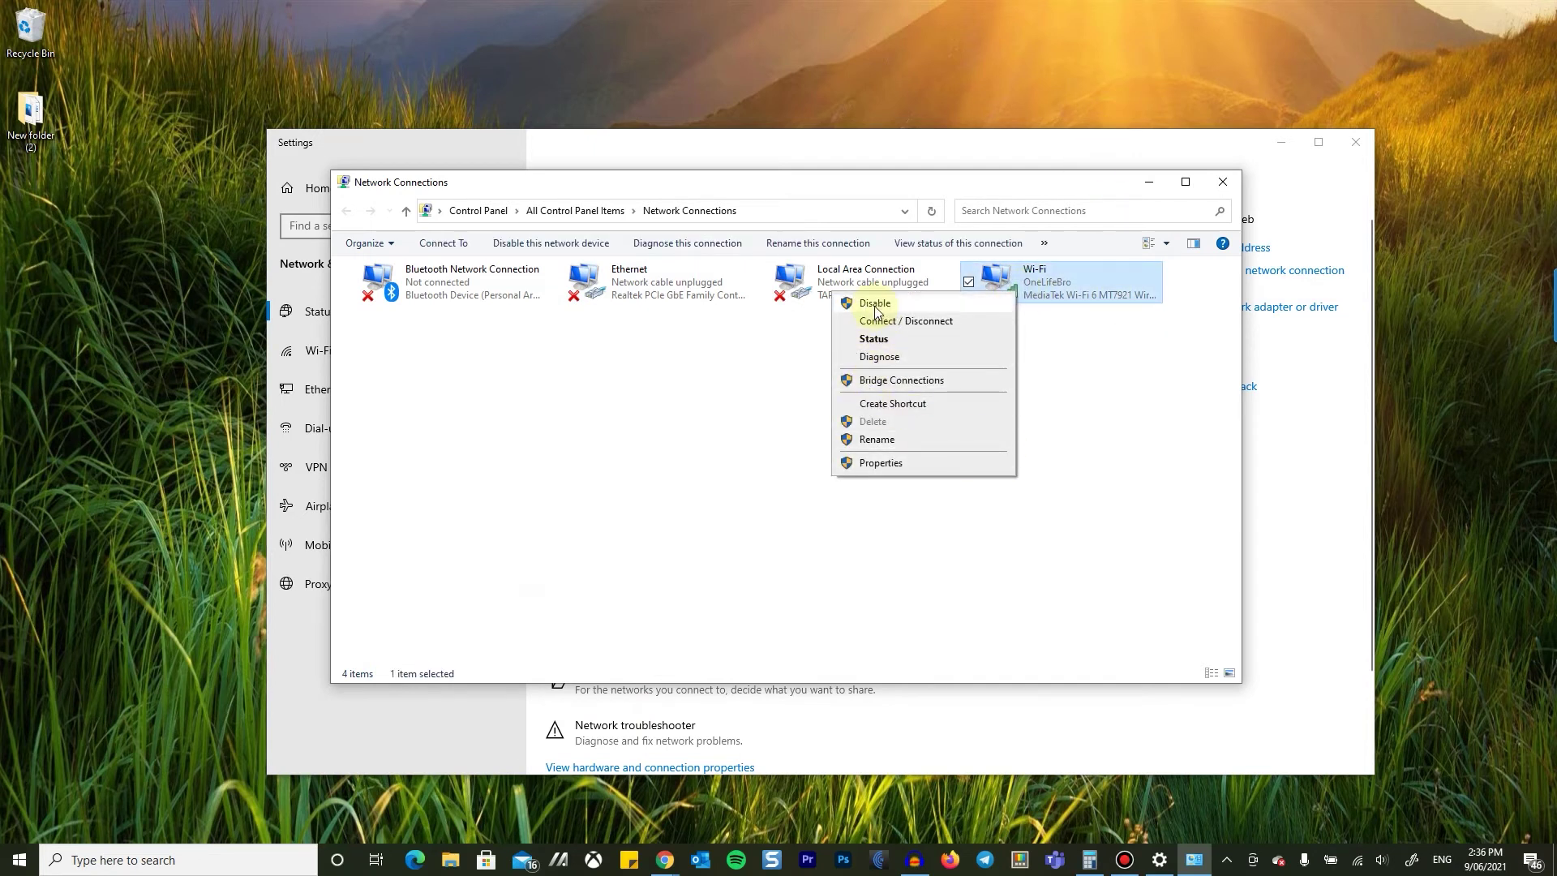
left_click(861, 303)
right_click(1023, 280)
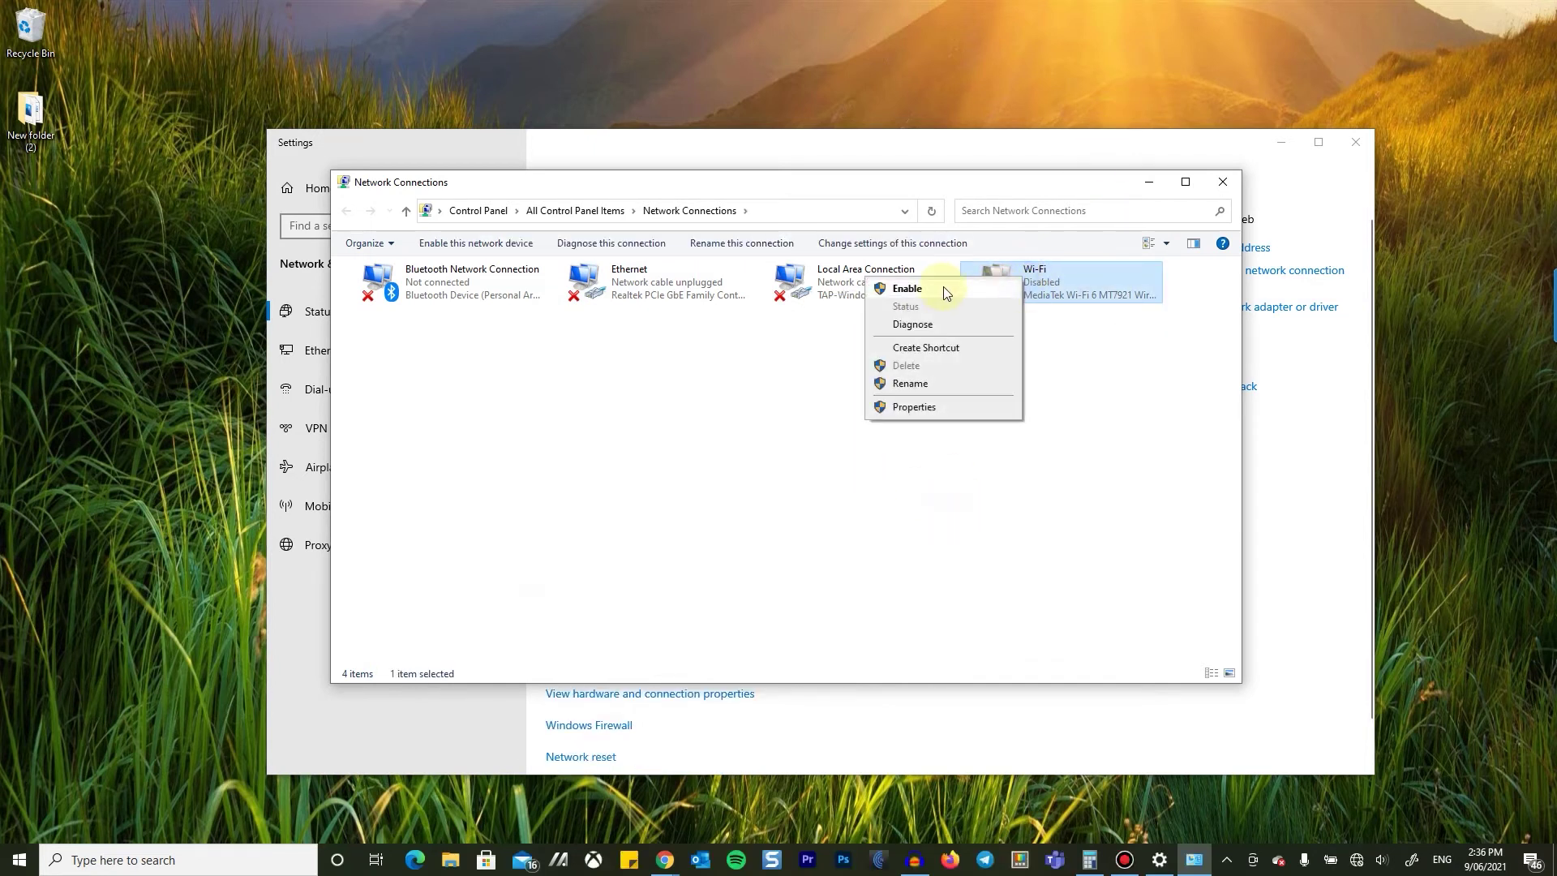
left_click(939, 288)
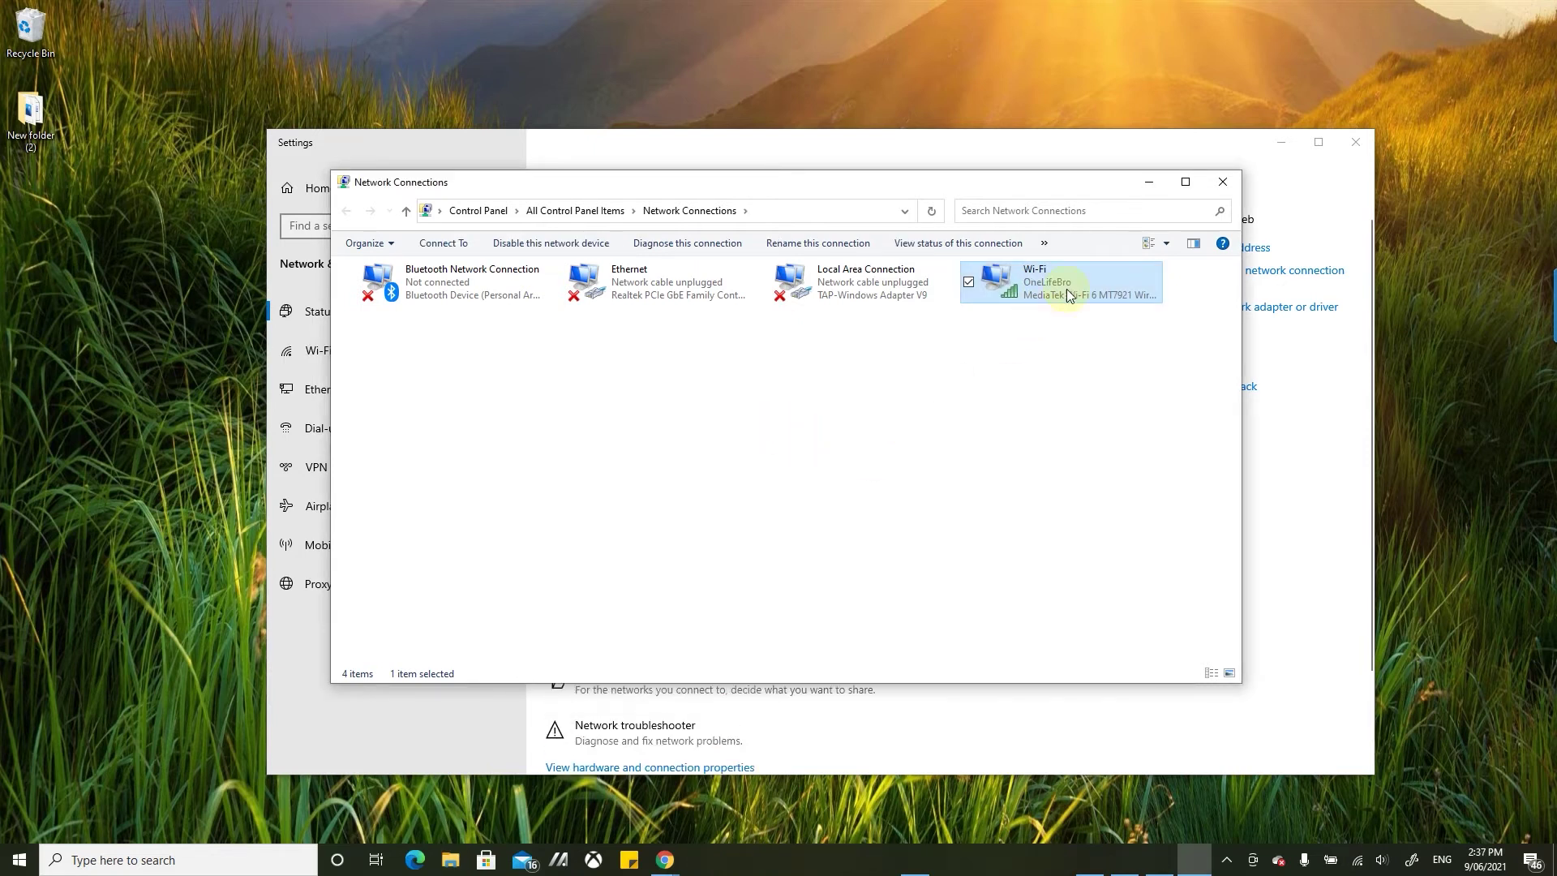
- Close Network Connections and minimize the Settings window to return to the desktop
left_click(1220, 184)
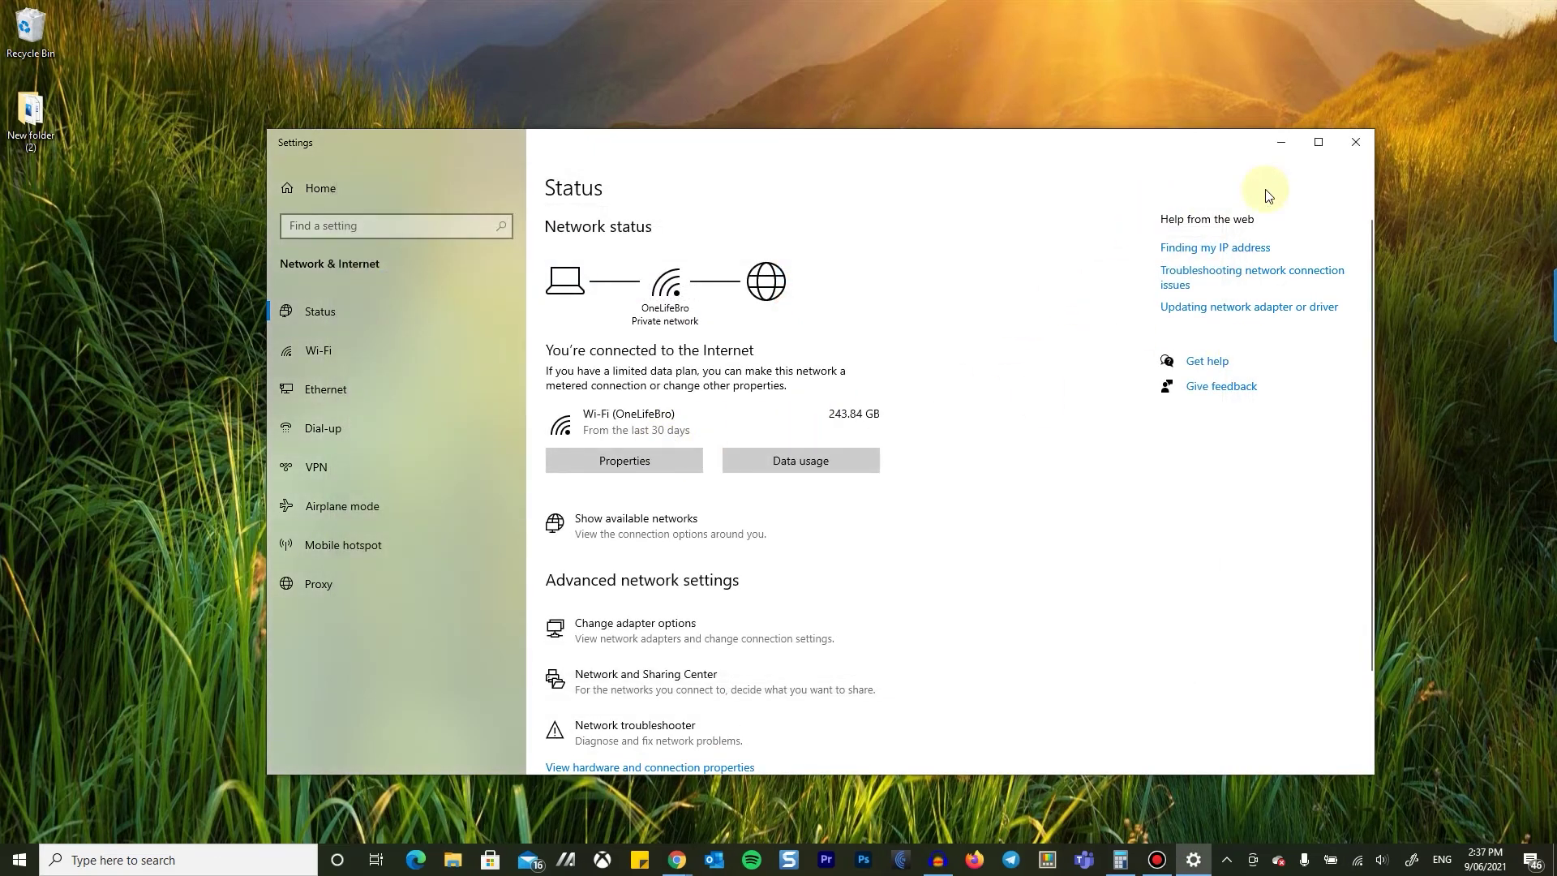
left_click(1283, 144)
right_click(282, 411)
left_click(424, 478)
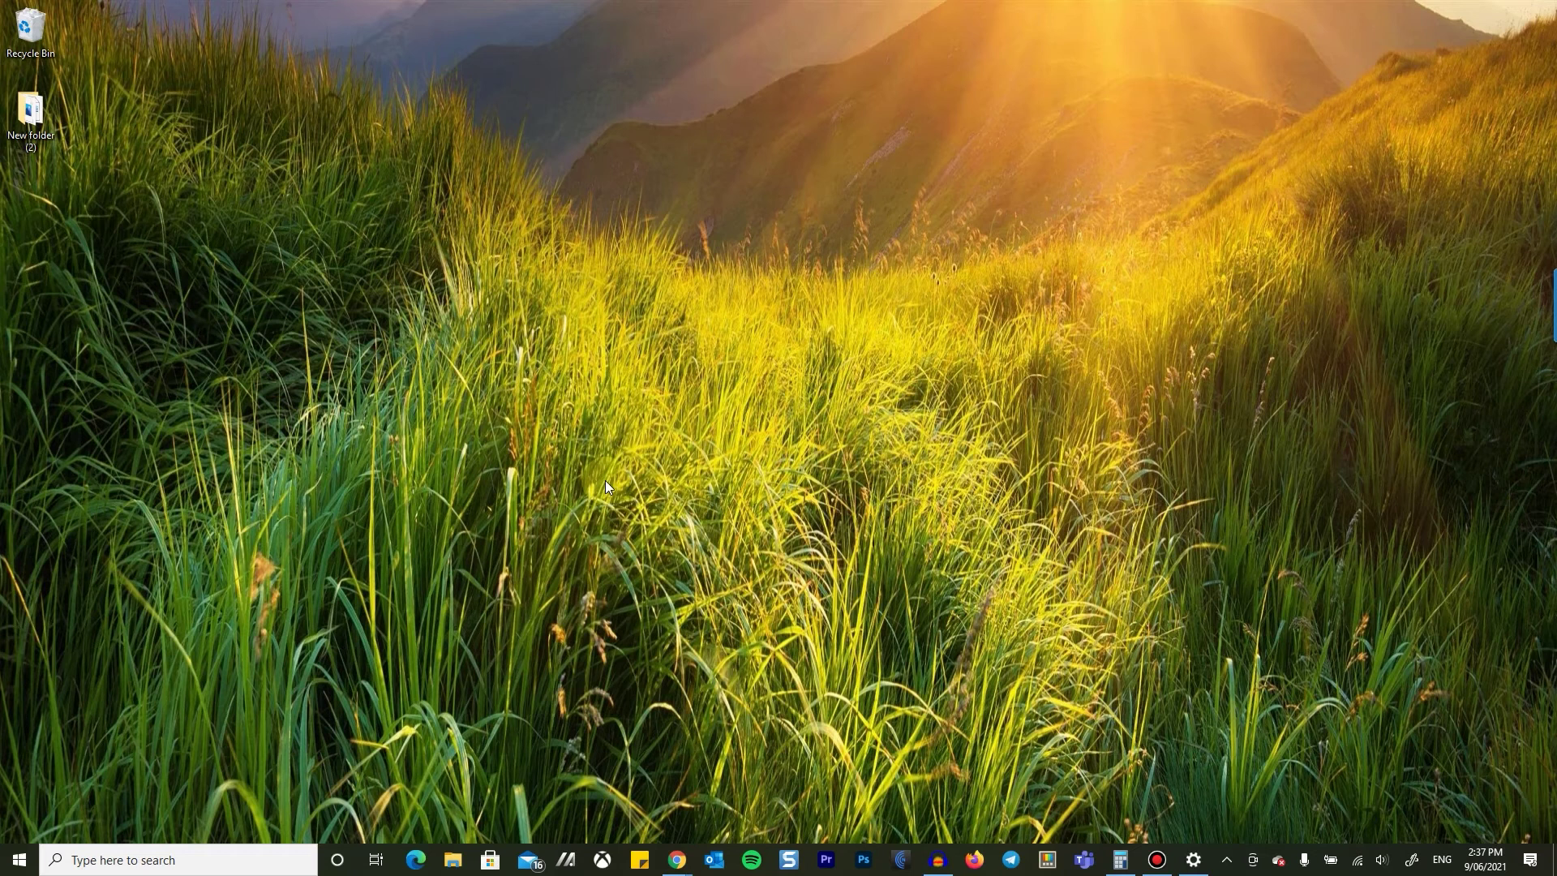
- Search Windows for "sys" and open System Configuration
left_click(192, 852)
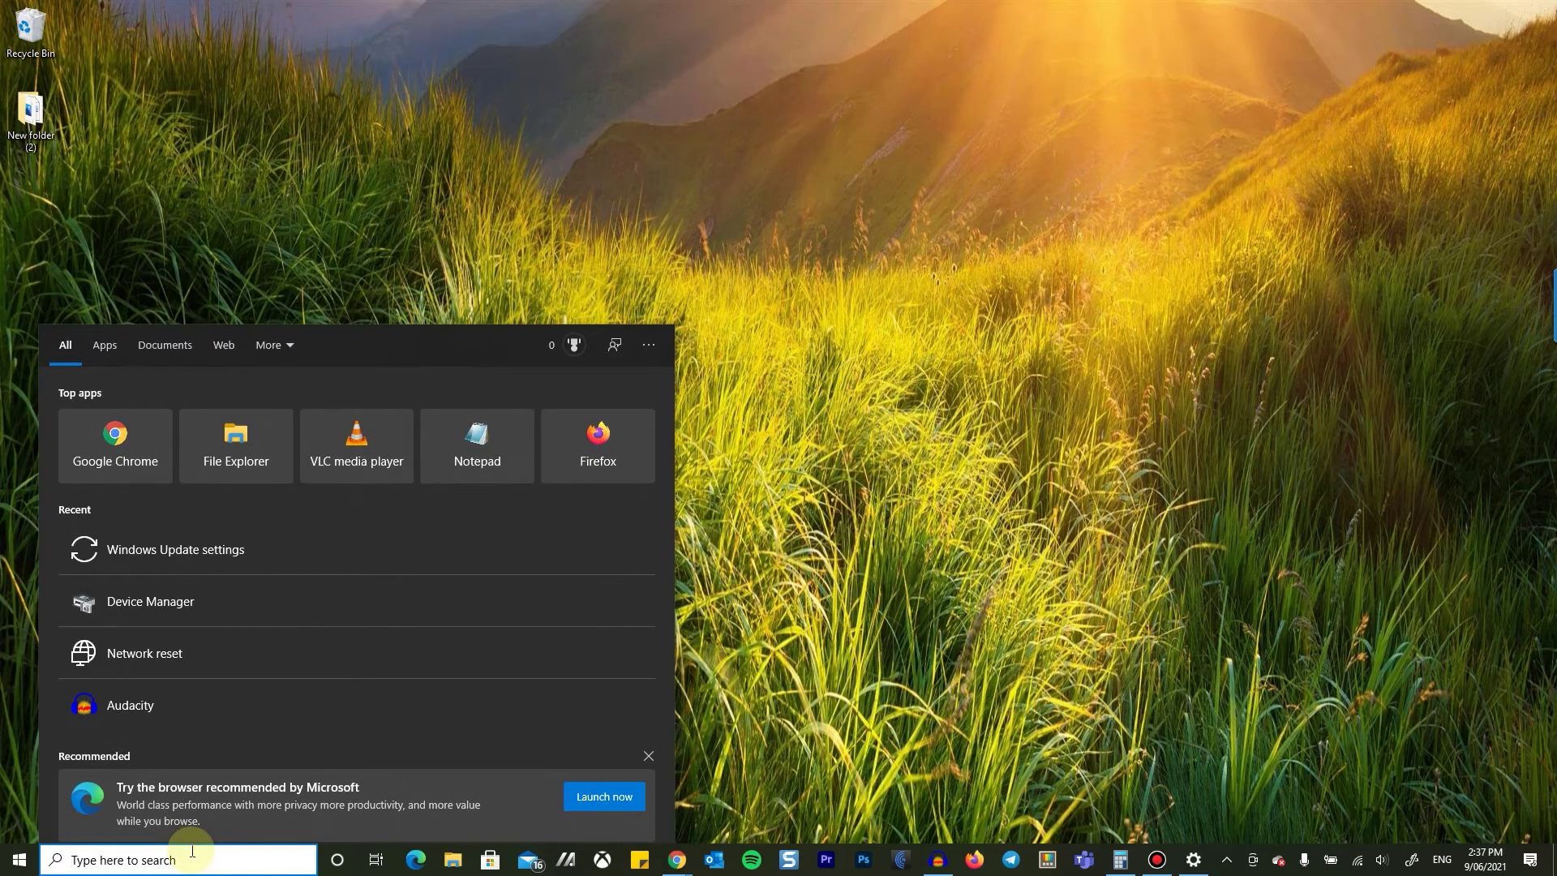
type("sys")
left_click(183, 437)
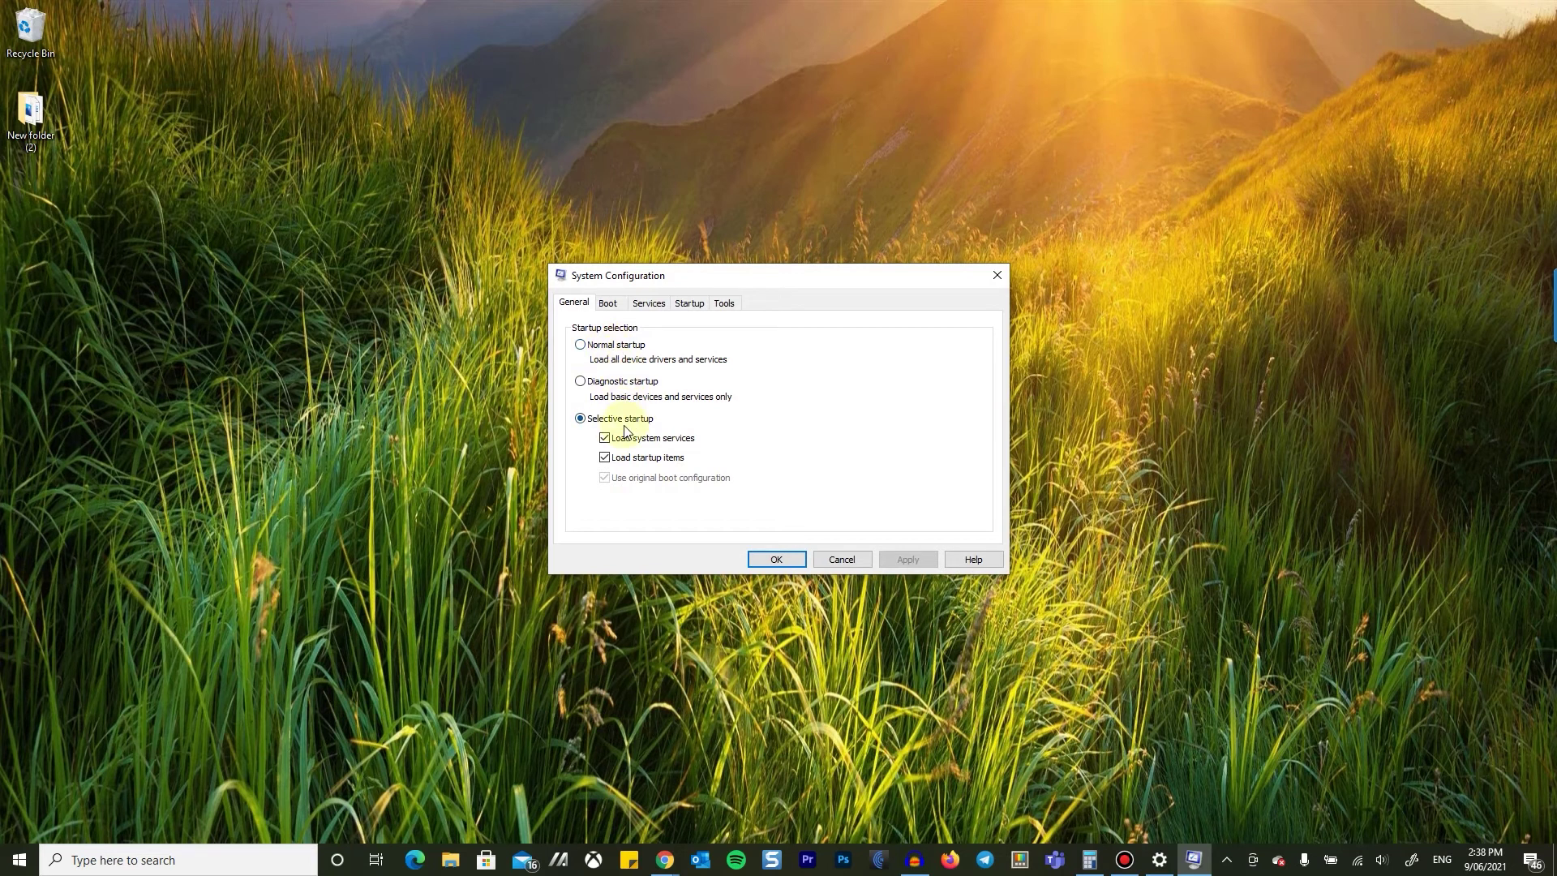
- Choose Selective startup, look through the boot options, and review the services list with all Microsoft services hidden
left_click(610, 424)
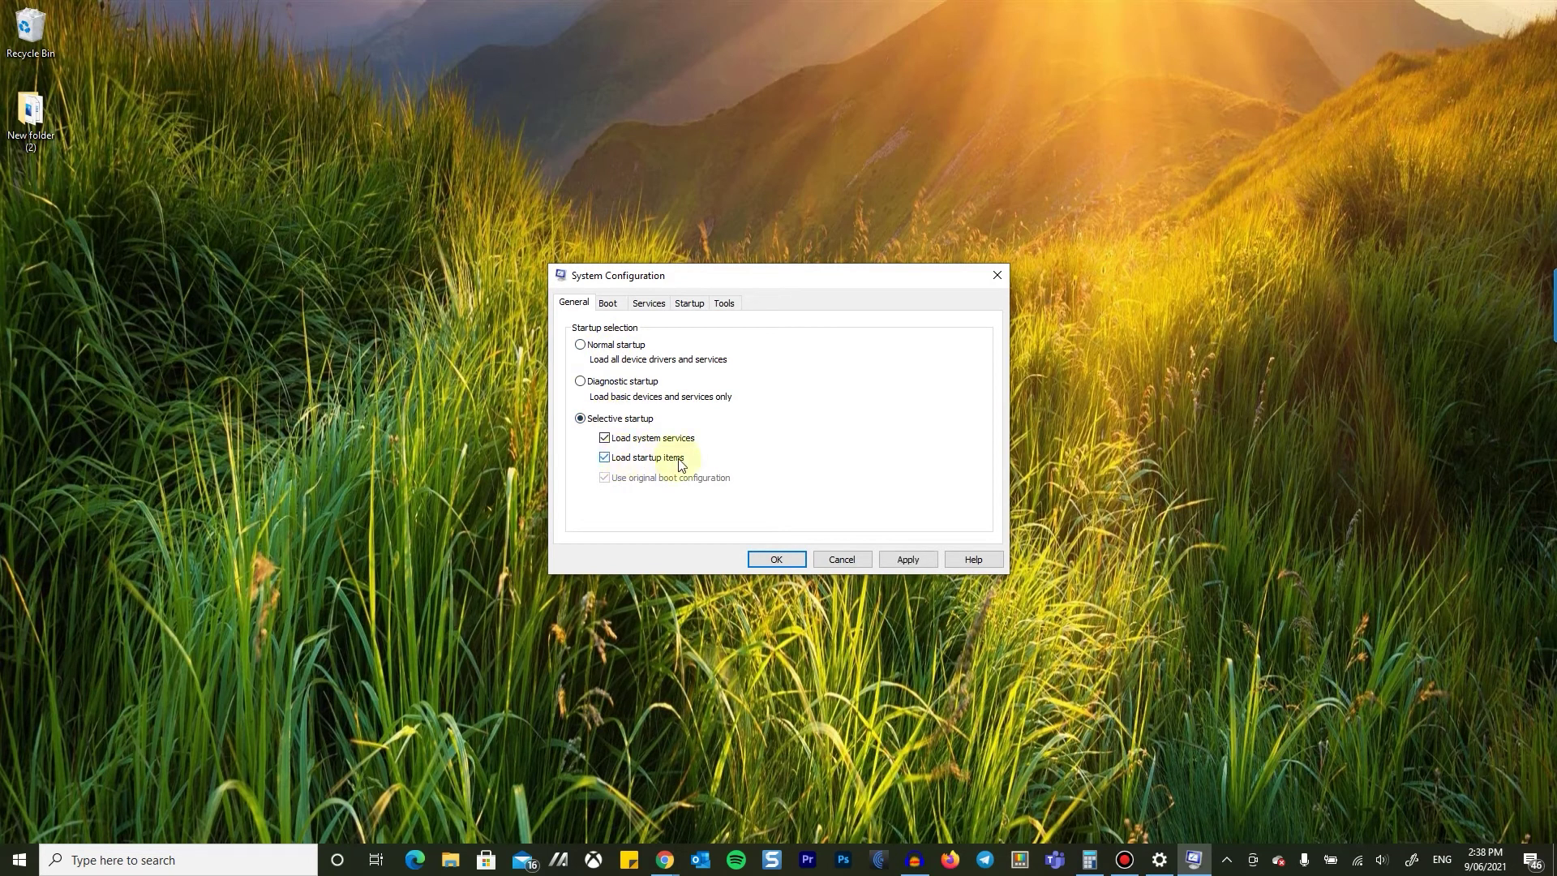
left_click(616, 305)
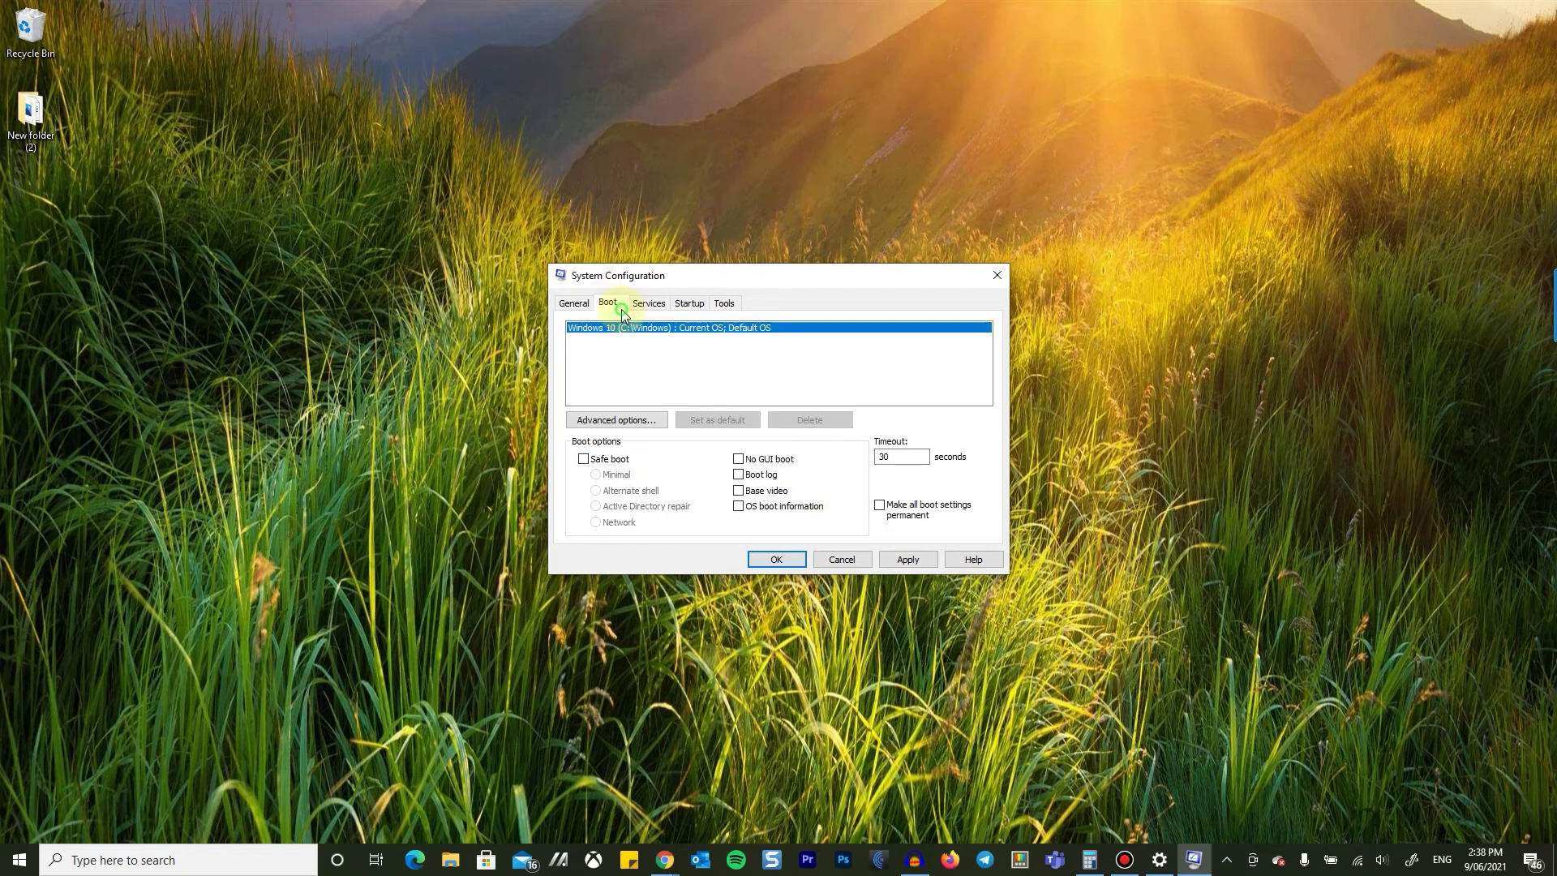
left_click(649, 305)
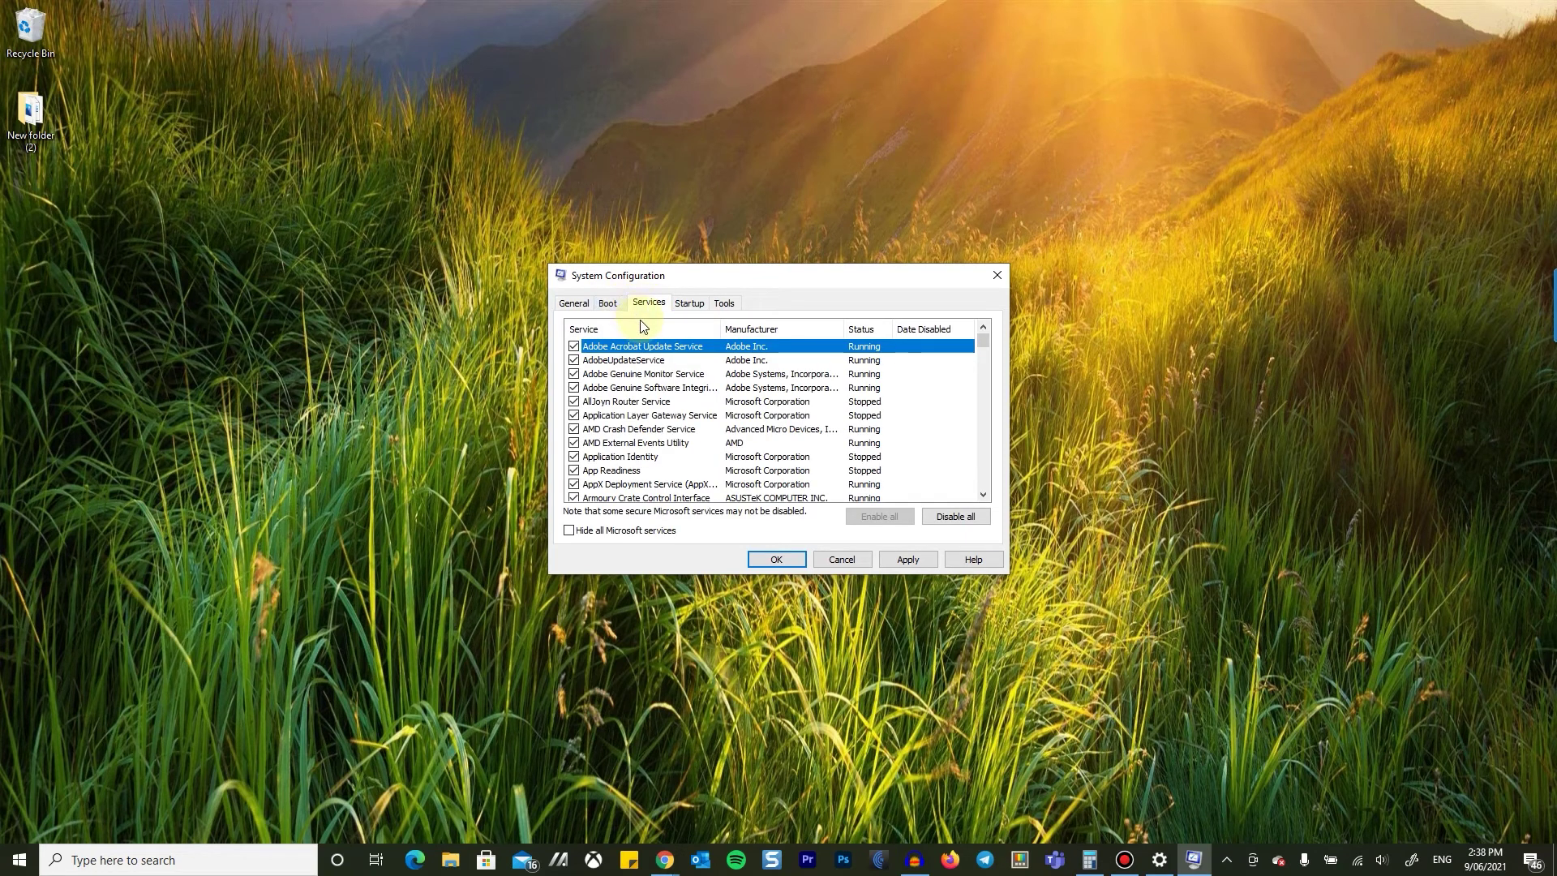
left_click(601, 532)
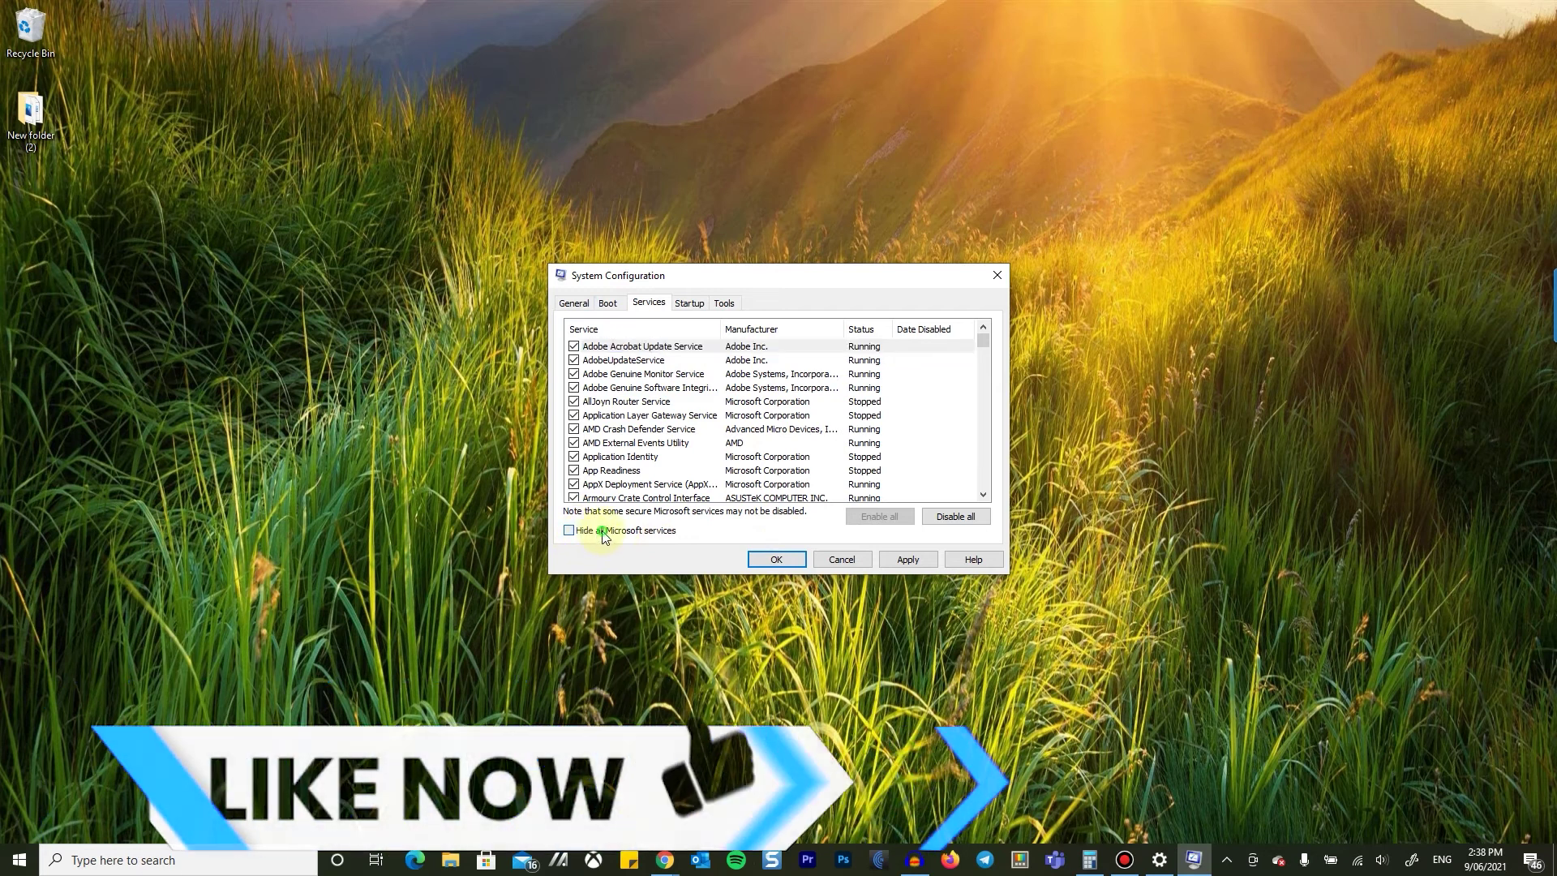
scroll(917, 430, "down", 10)
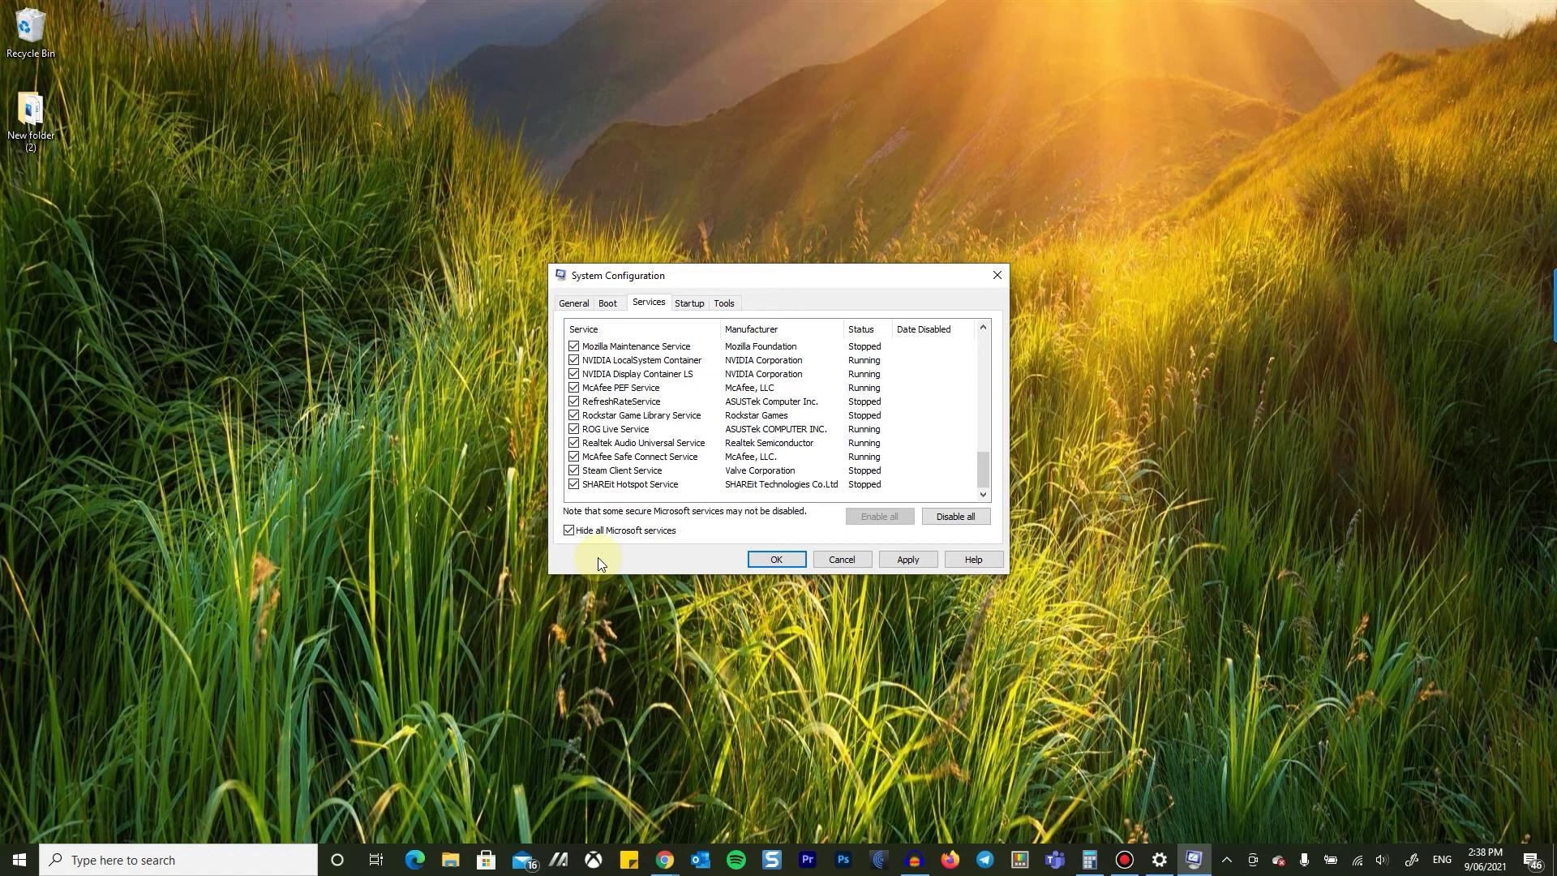
left_click(608, 533)
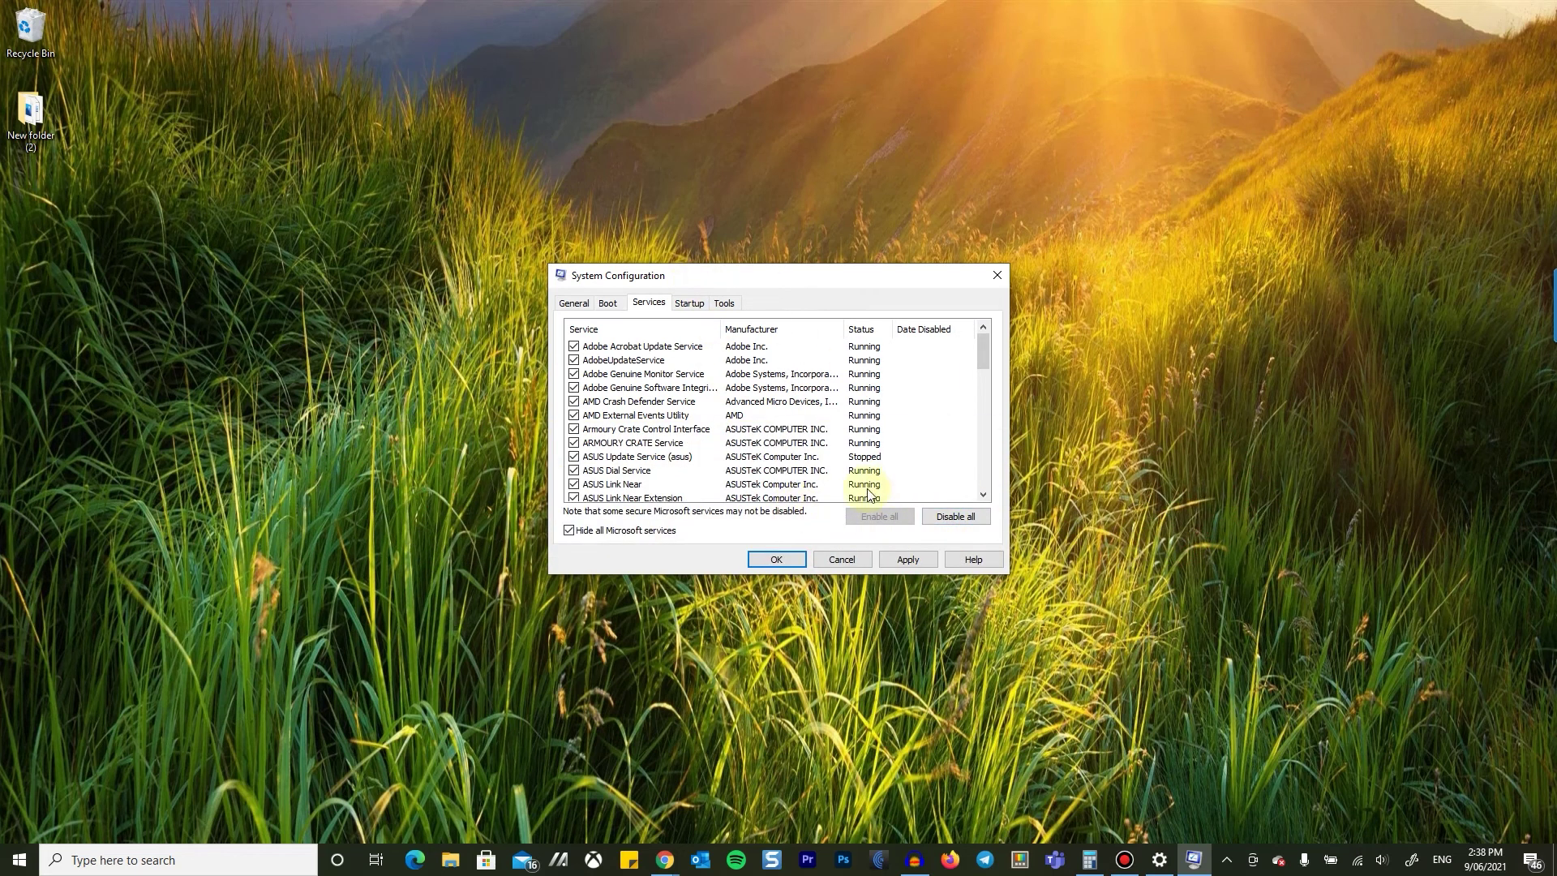
- Review the startup apps in Task Manager, close it and cancel System Configuration
left_click(689, 302)
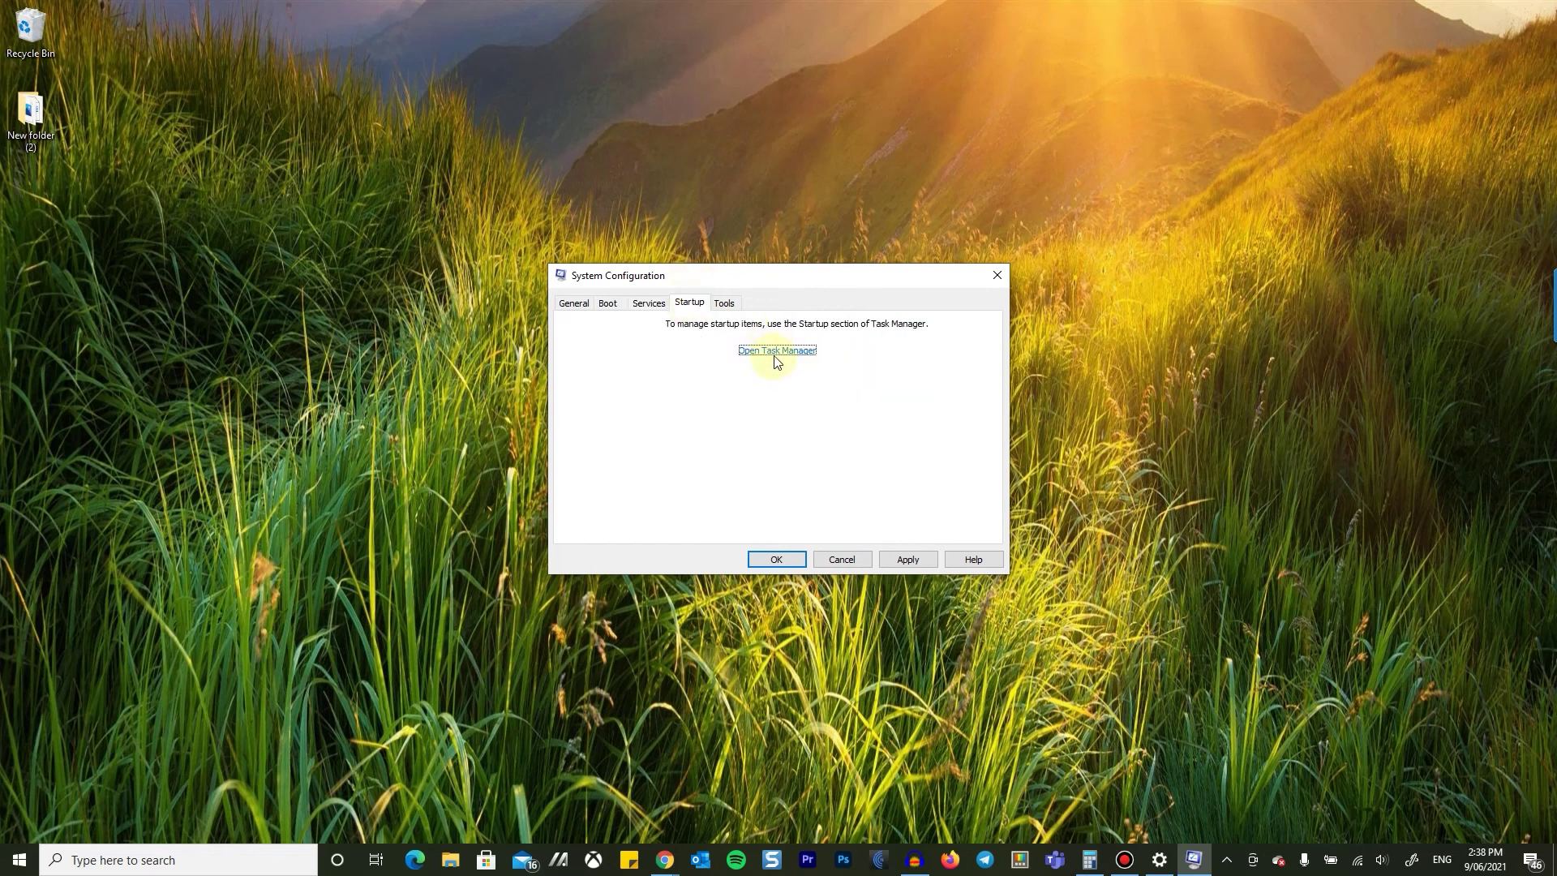
left_click(773, 350)
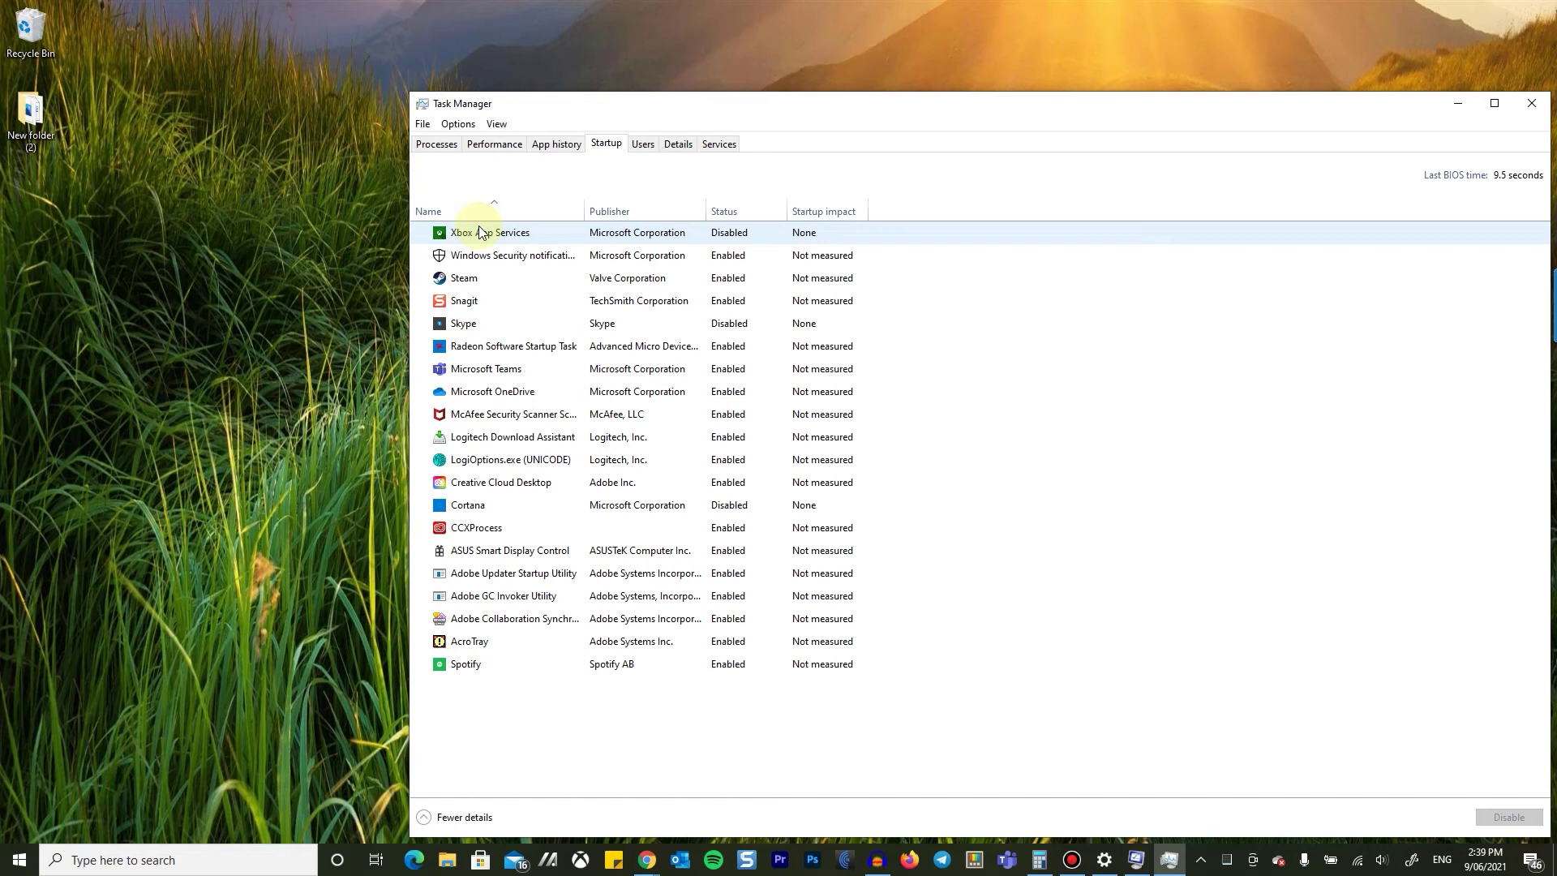
left_click(1531, 103)
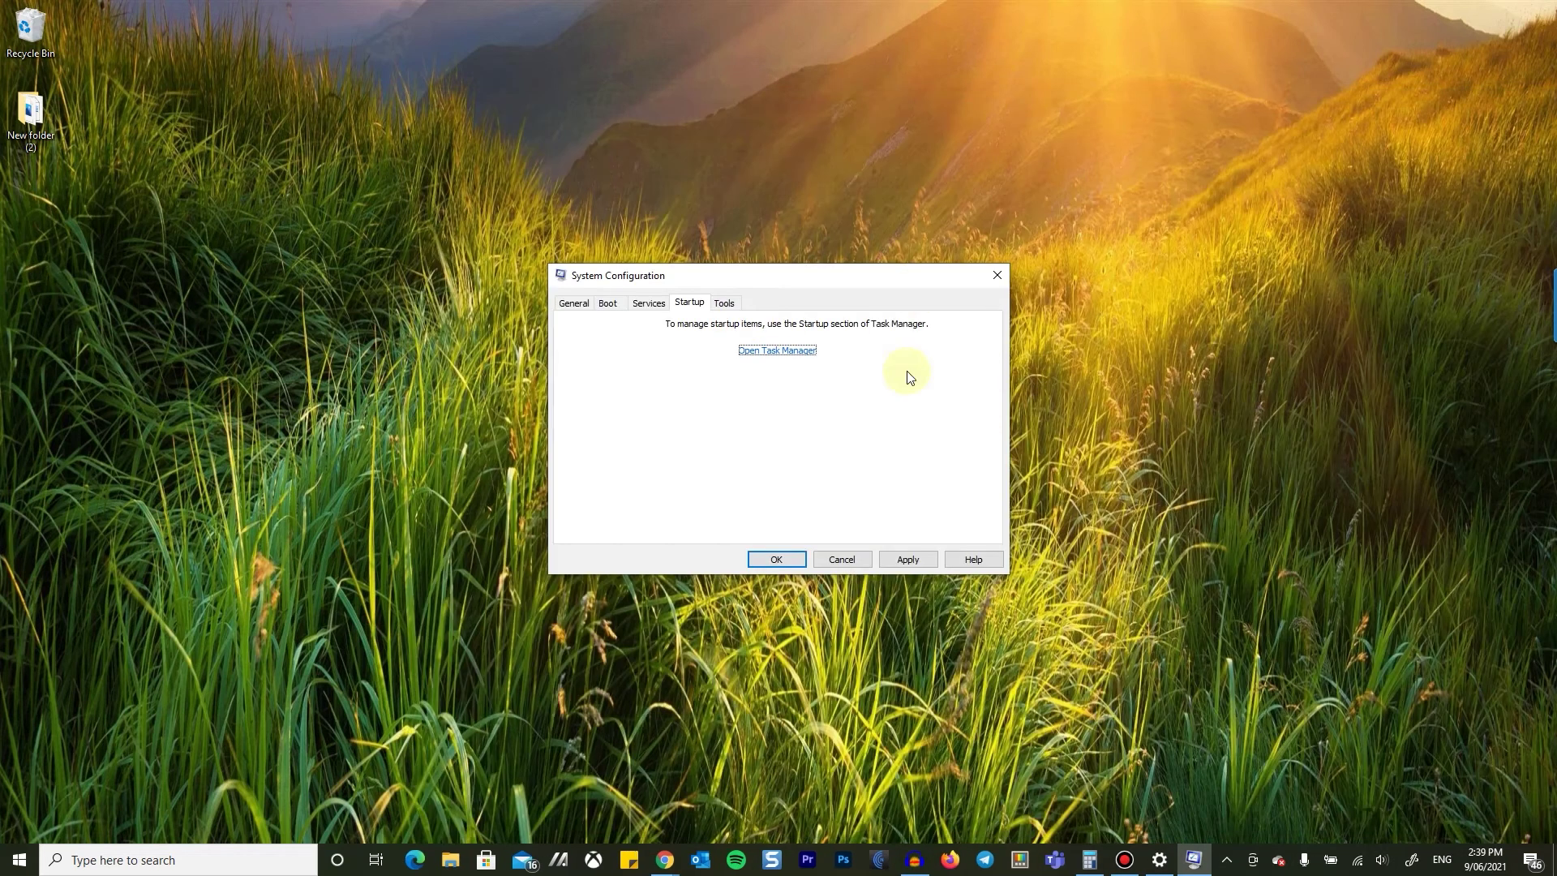
left_click(839, 560)
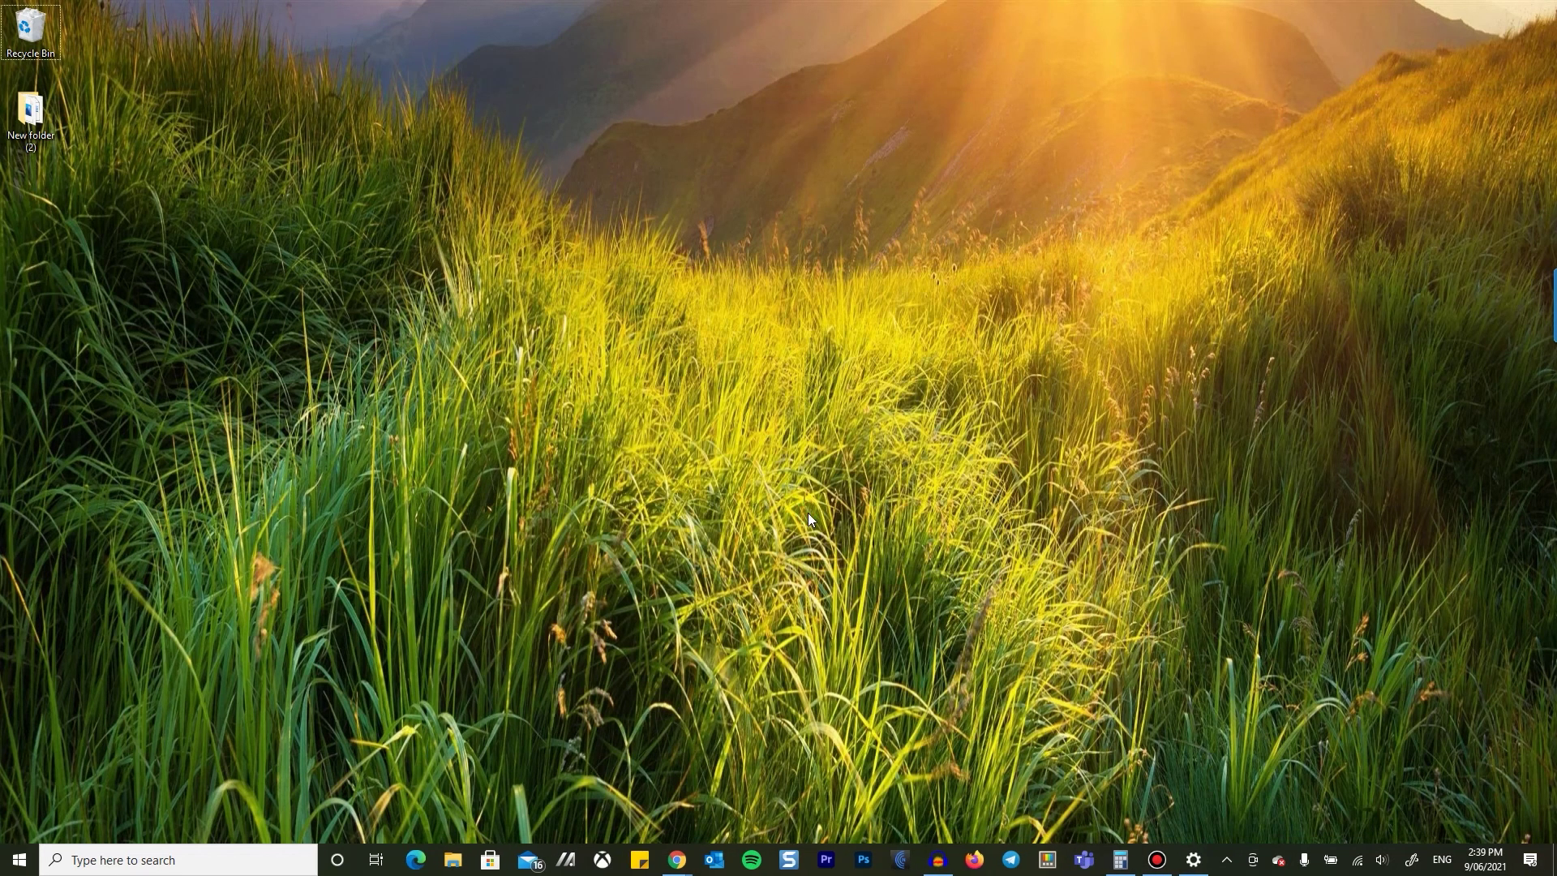